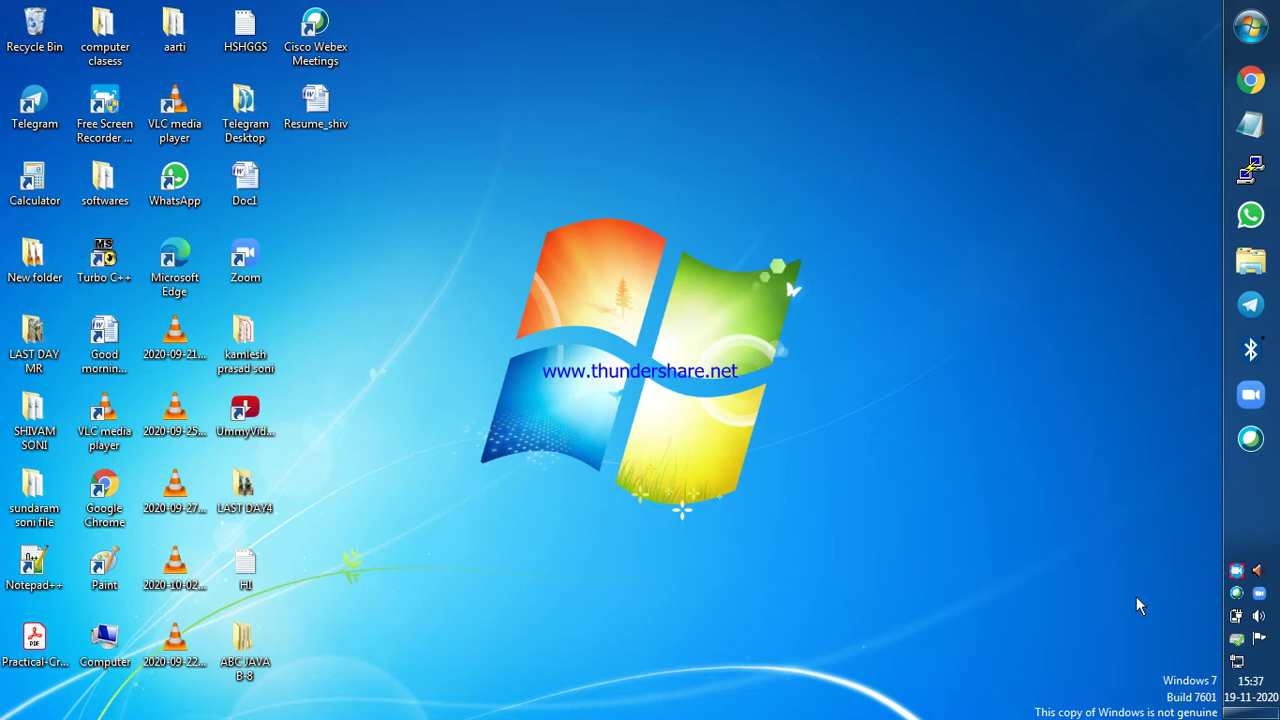
Open the Chrome browser
drag(1136, 598, 1230, 684)
click(1254, 86)
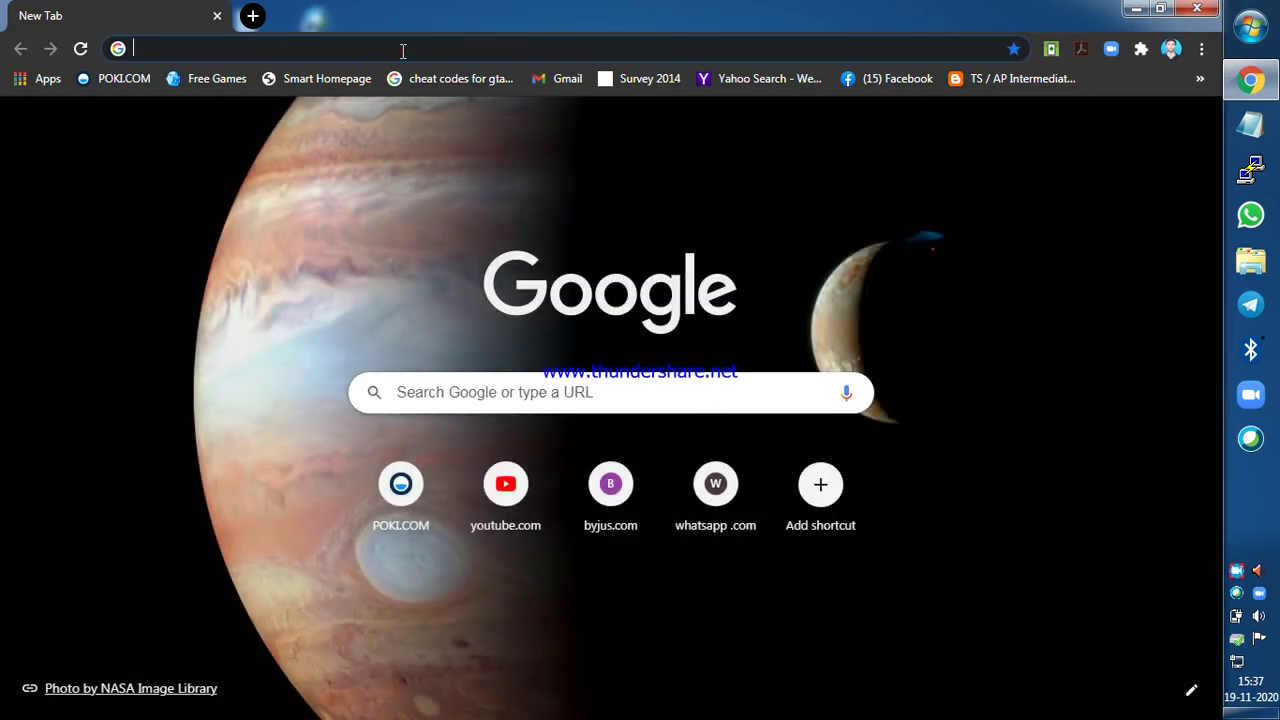
click(403, 50)
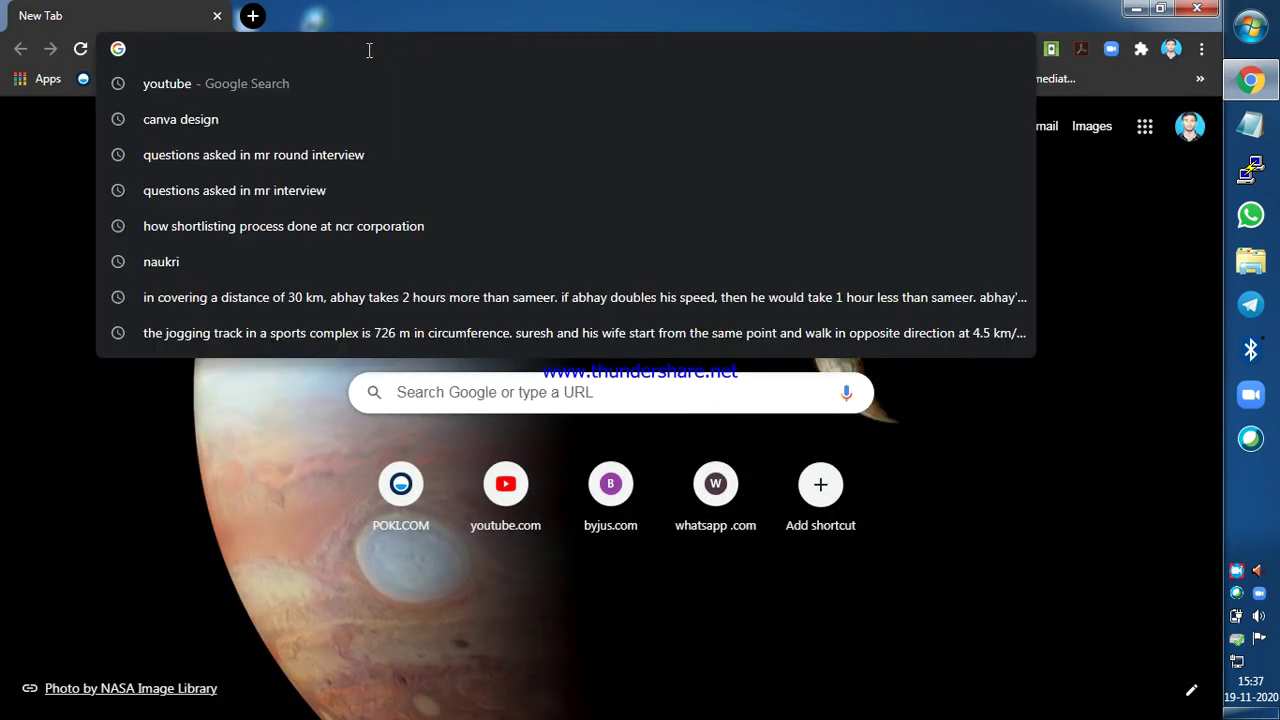
text(CA)
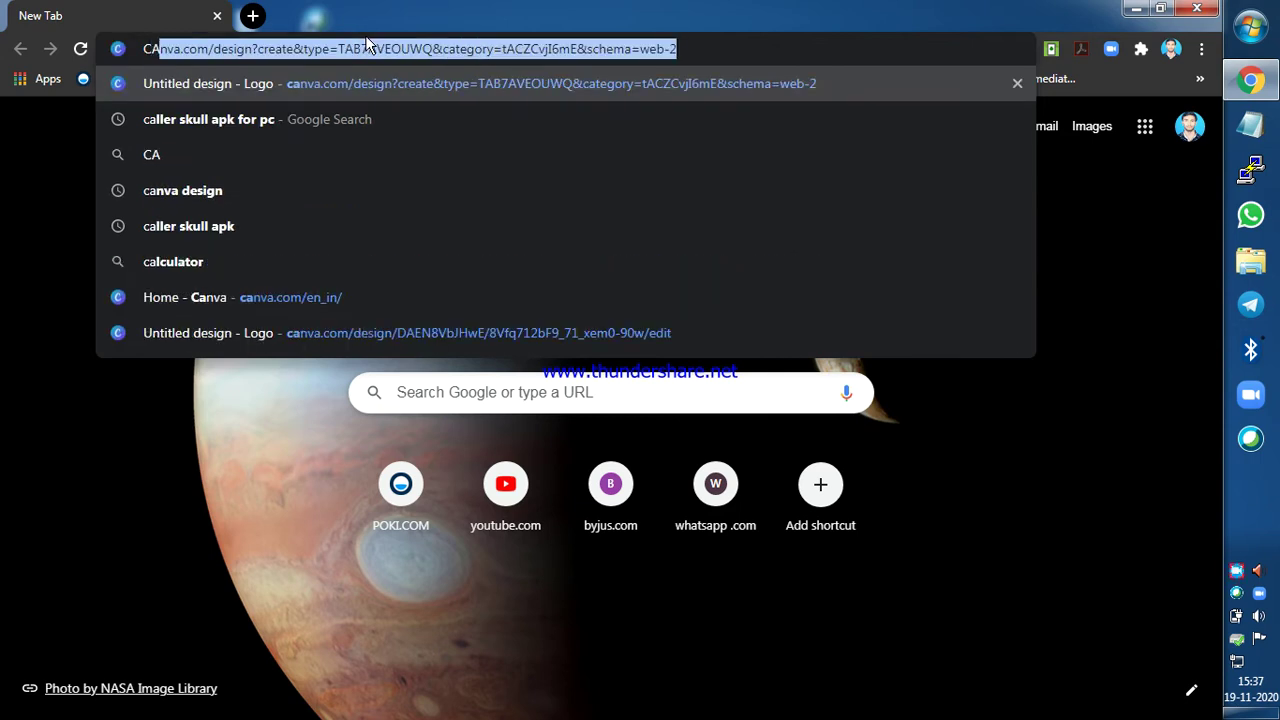
key(BackSpace)
key(BackSpace)
key(BackSpace)
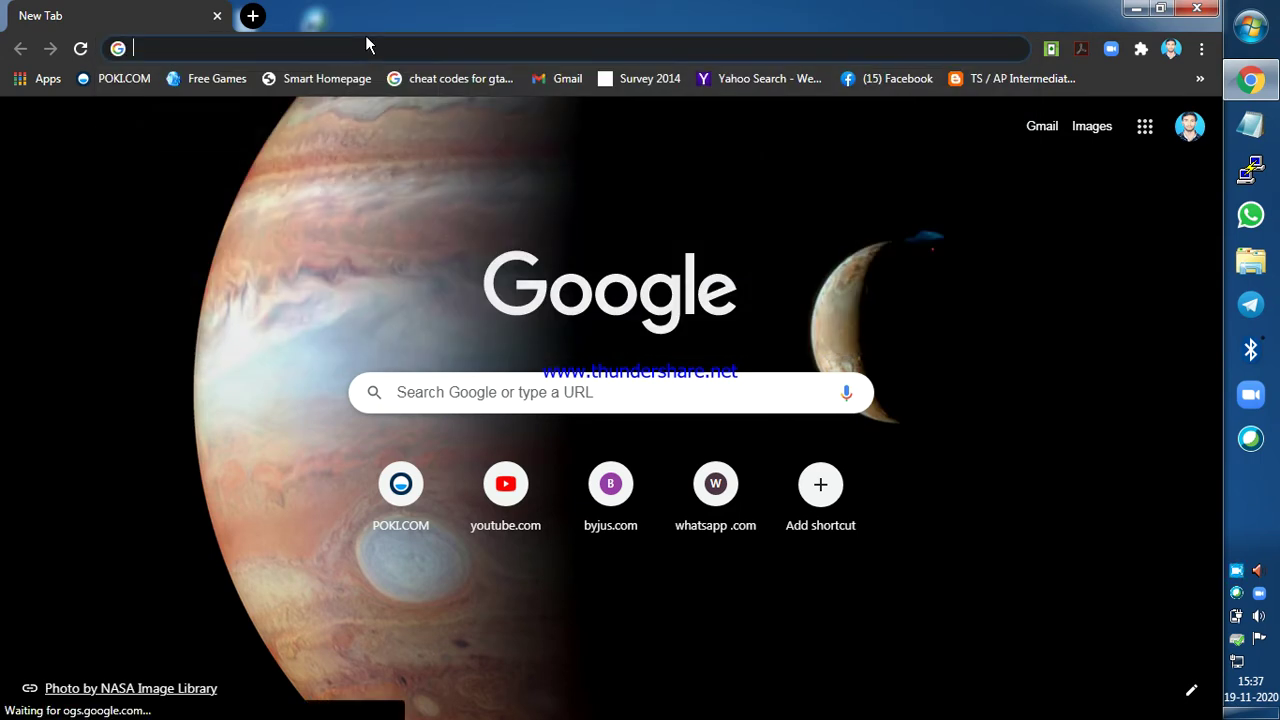
Search the web for "canva design" and open the Canva site from the results
text(canva)
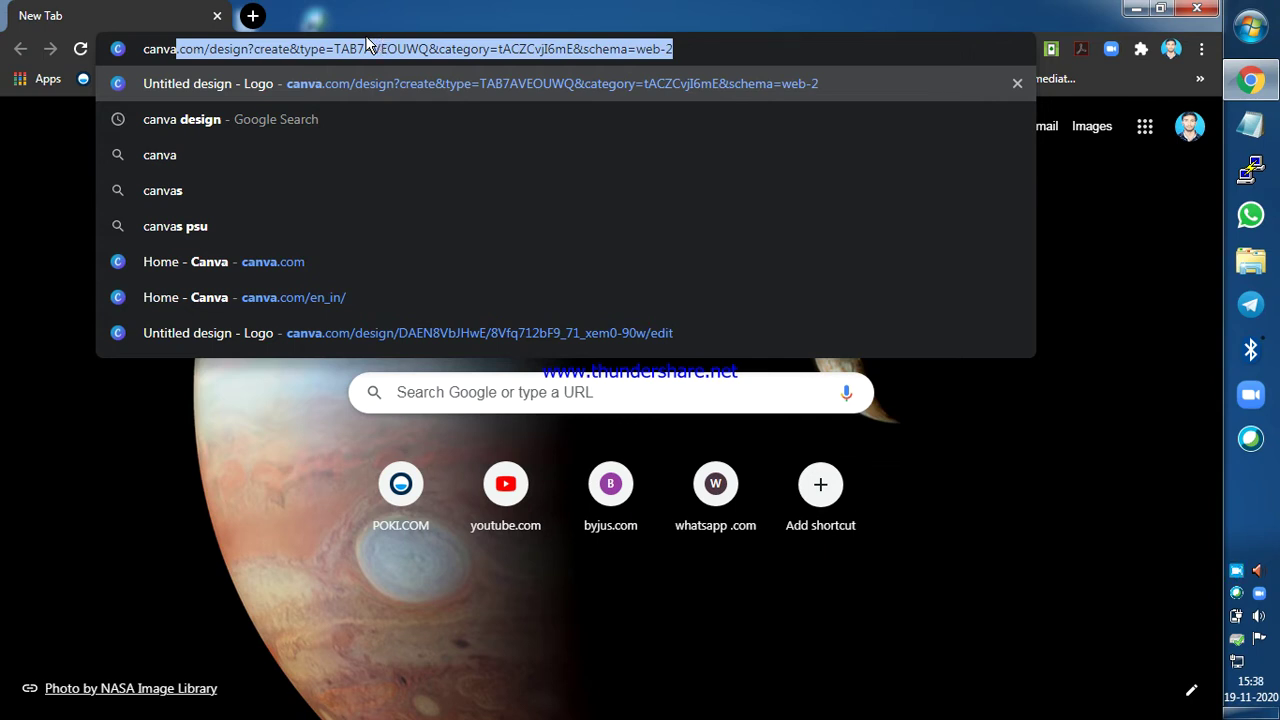
click(365, 35)
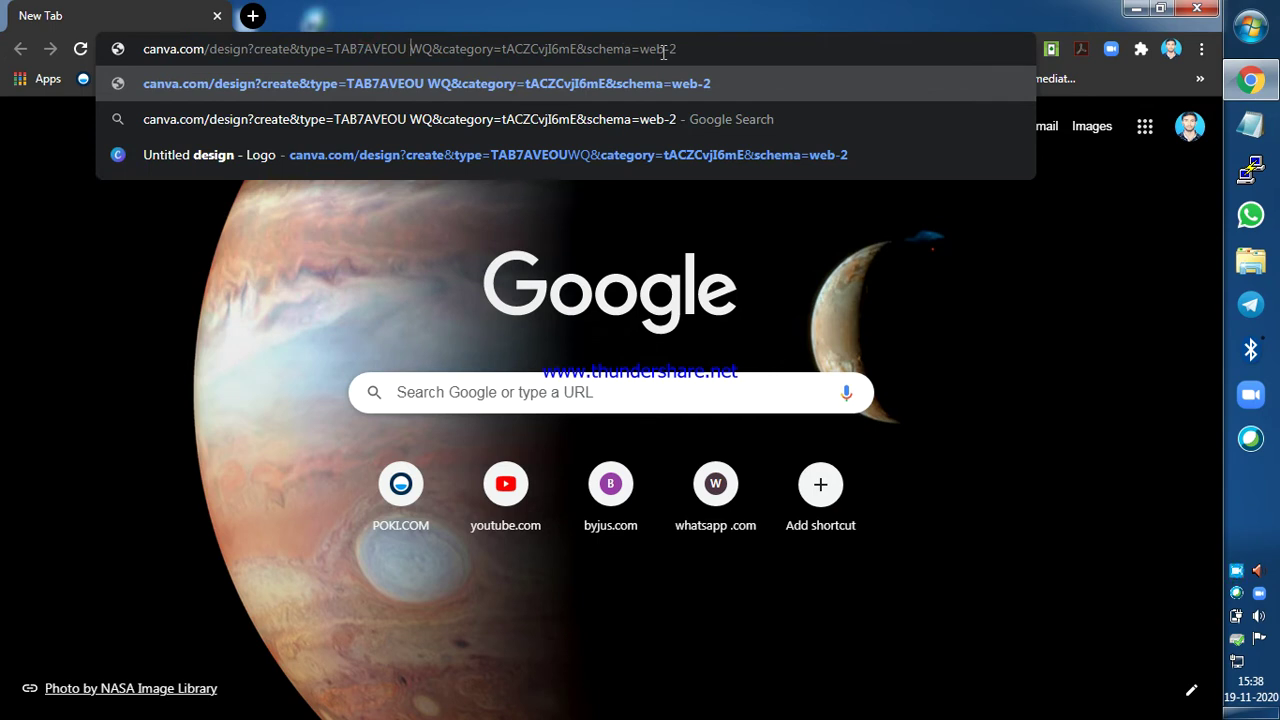
key(BackSpace)
key(BackSpace)
key(BackSpace)
key(BackSpace)
key(BackSpace)
key(BackSpace)
key(BackSpace)
key(BackSpace)
key(BackSpace)
key(BackSpace)
key(BackSpace)
key(BackSpace)
key(BackSpace)
key(BackSpace)
key(BackSpace)
key(BackSpace)
key(BackSpace)
key(BackSpace)
key(BackSpace)
key(BackSpace)
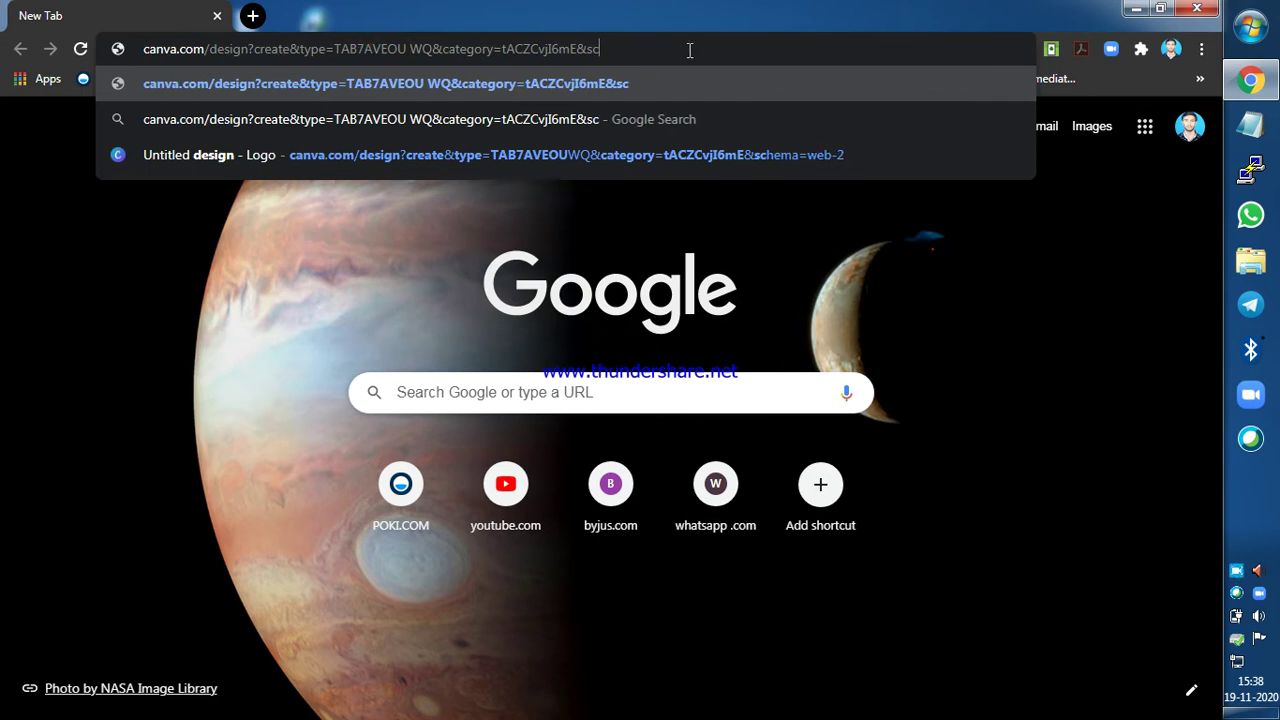
key(BackSpace)
key(BackSpace)
key(BackSpace)
key(BackSpace)
key(BackSpace)
key(BackSpace)
key(BackSpace)
key(BackSpace)
key(BackSpace)
key(BackSpace)
key(BackSpace)
key(BackSpace)
key(BackSpace)
key(BackSpace)
key(BackSpace)
key(BackSpace)
key(BackSpace)
key(BackSpace)
key(BackSpace)
key(BackSpace)
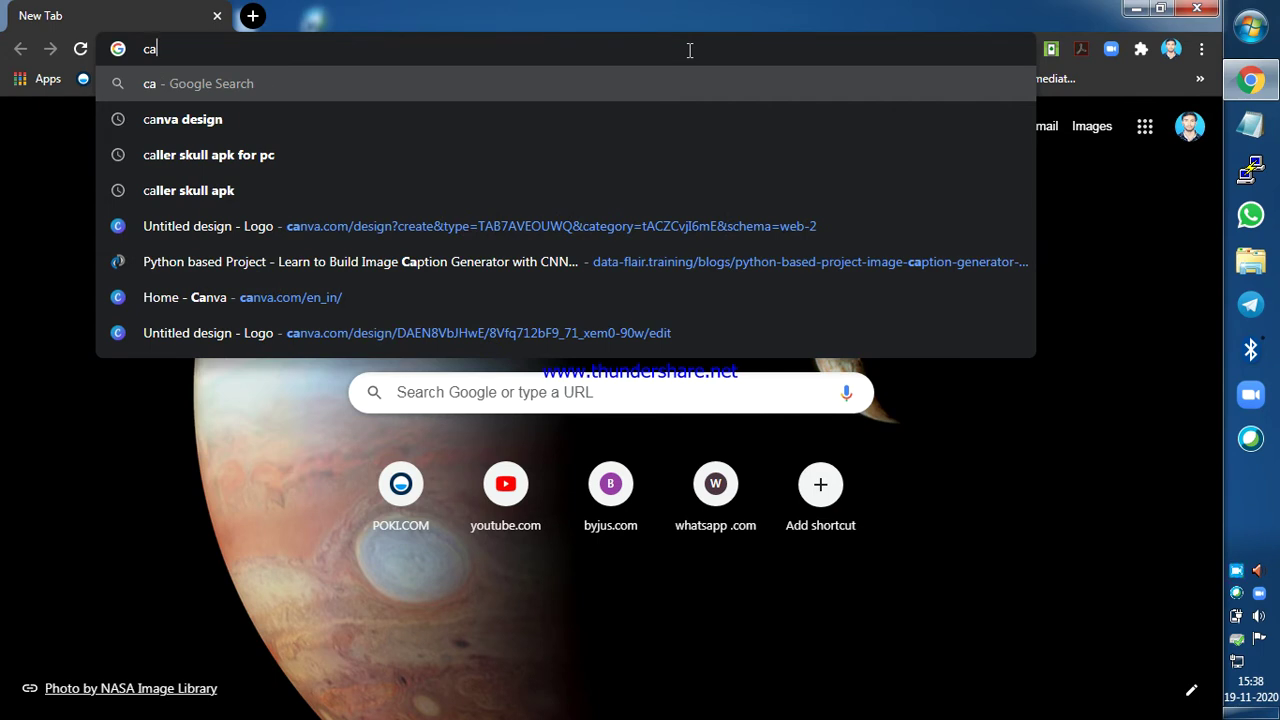
text(nva)
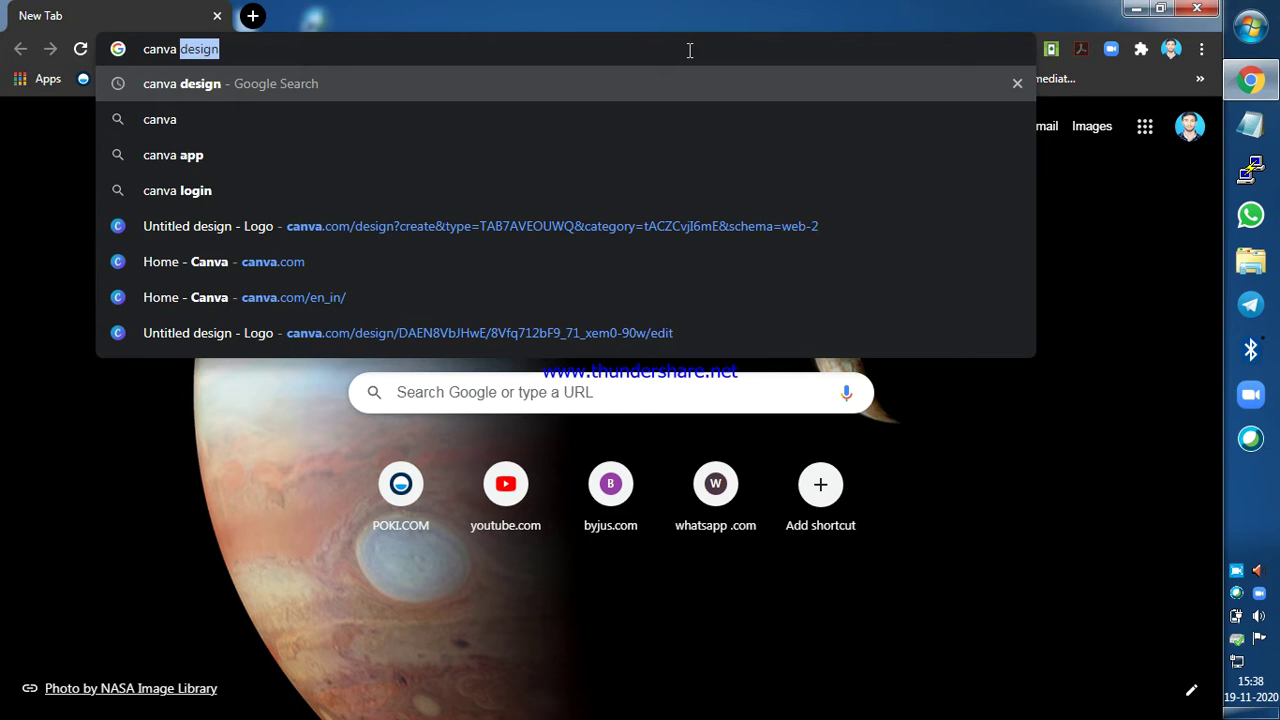
click(689, 49)
key(Return)
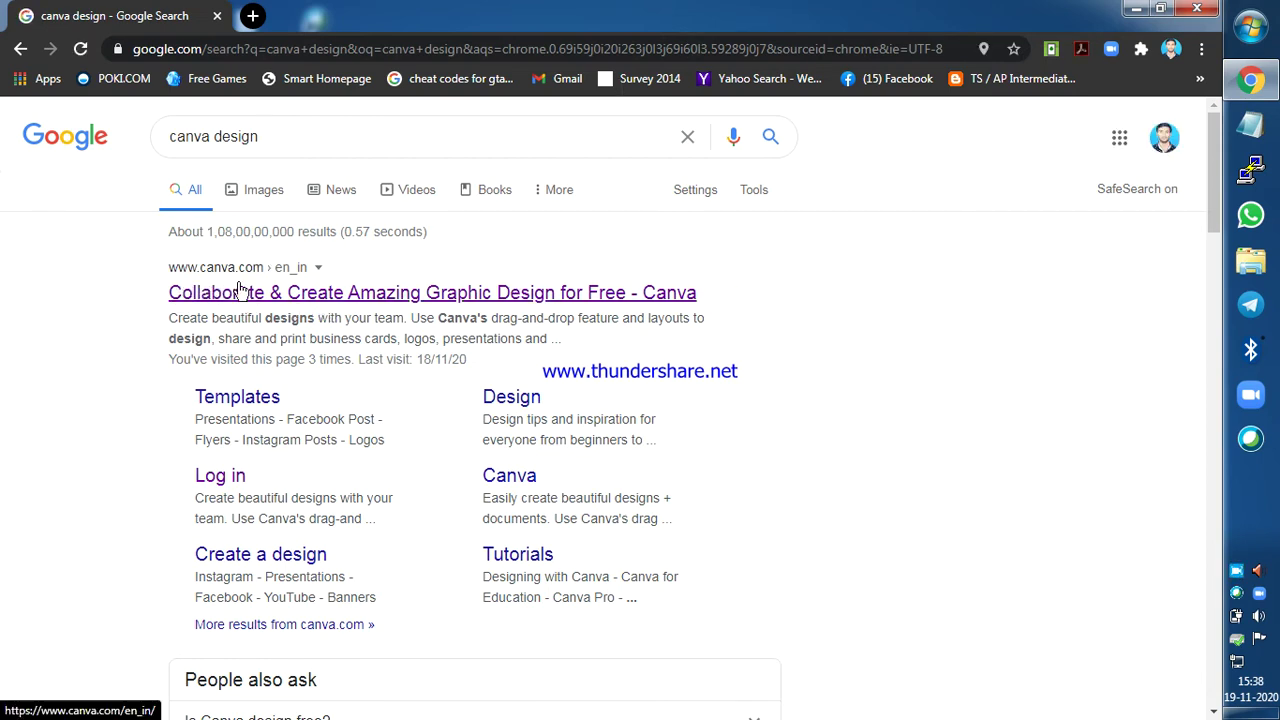
click(348, 297)
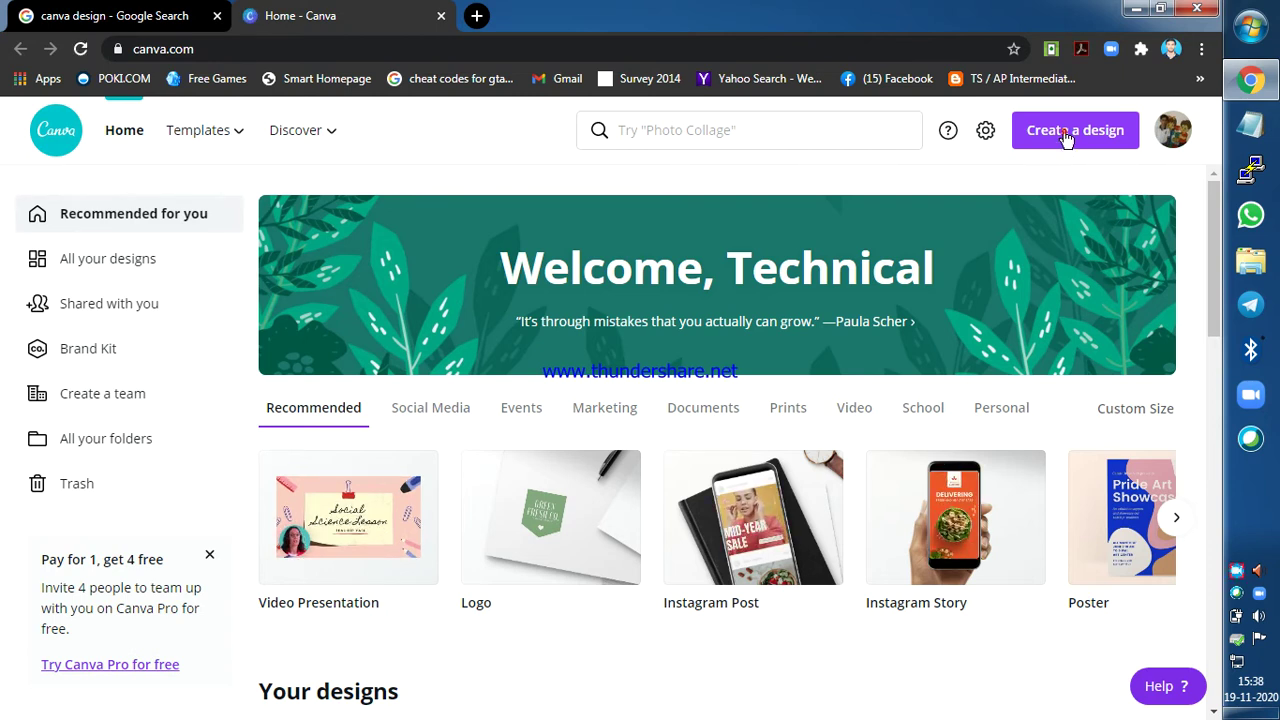
Create a new Logo design and close the Canva home and search results pages
click(1066, 138)
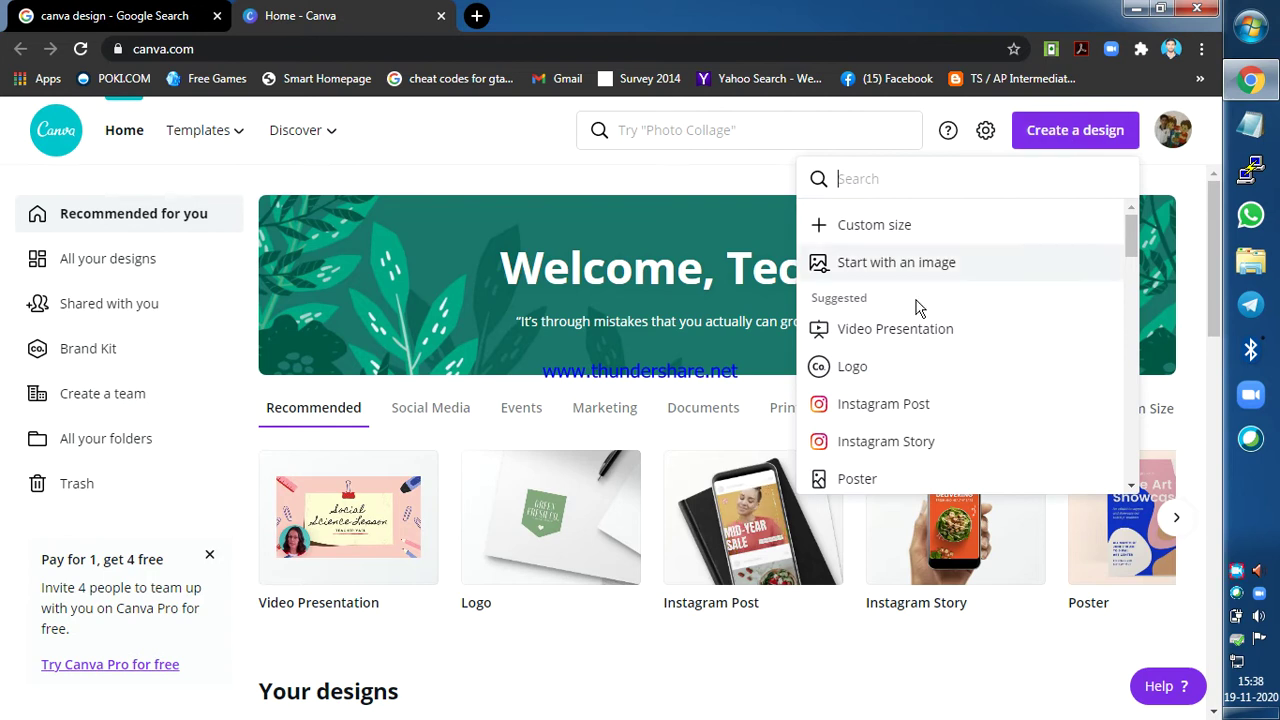
click(883, 385)
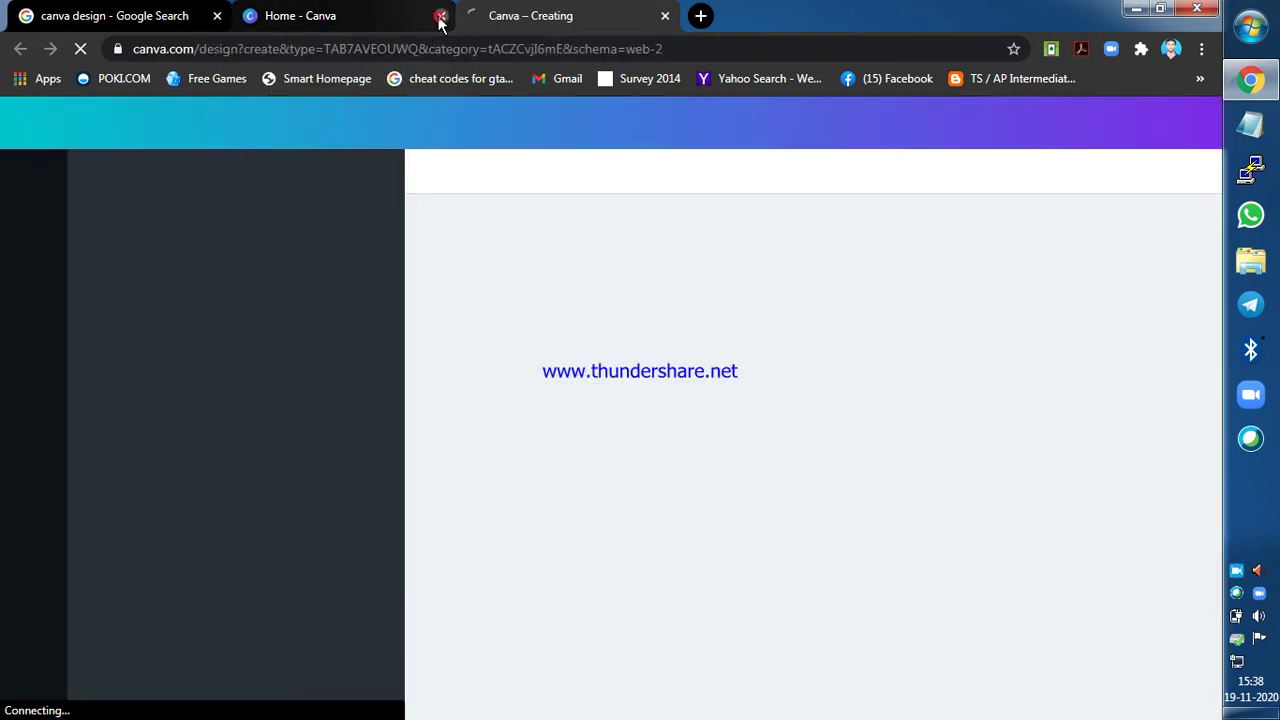
click(440, 17)
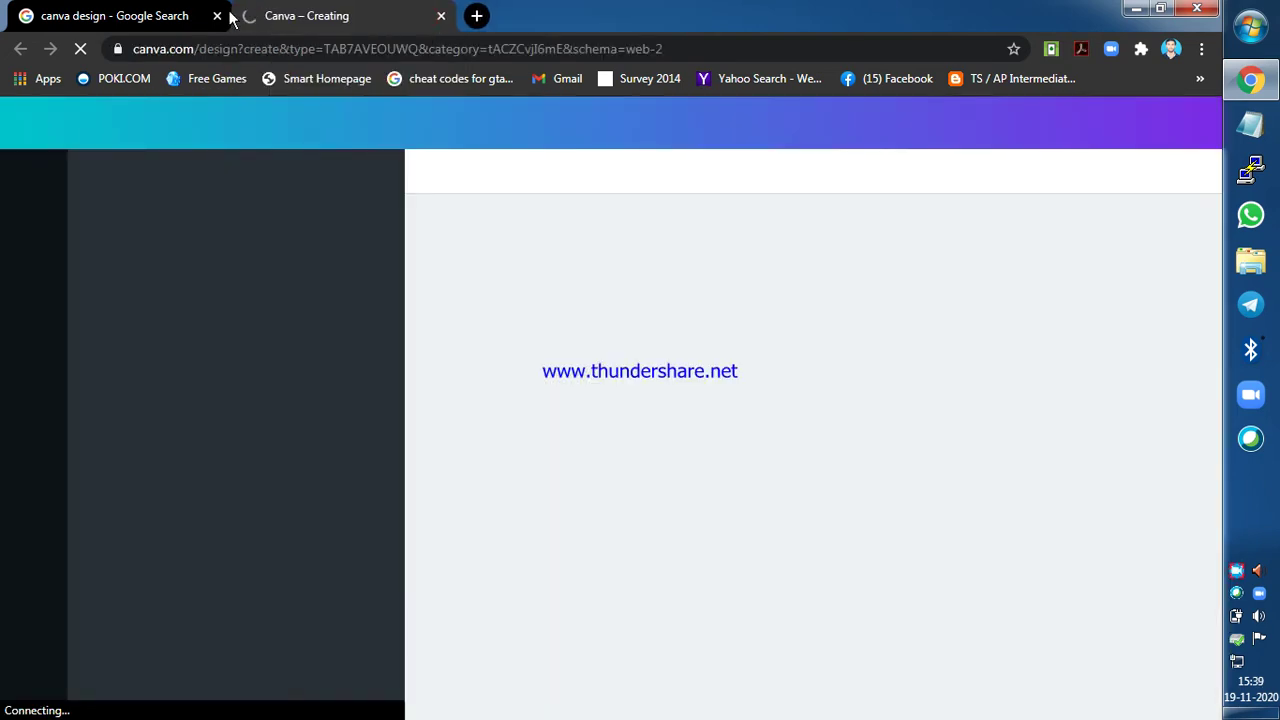
click(216, 17)
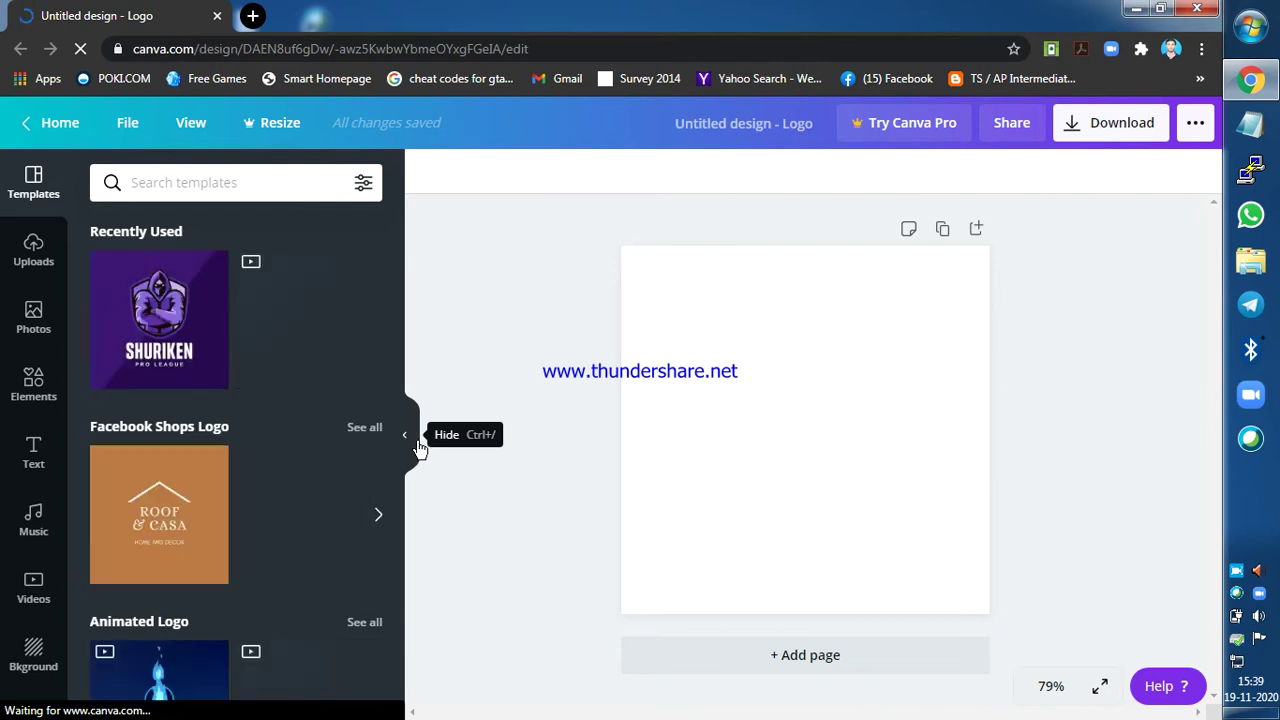
Apply the purple Shuriken Pro League template from the Gaming Logo group to the page and hide the template list
click(412, 440)
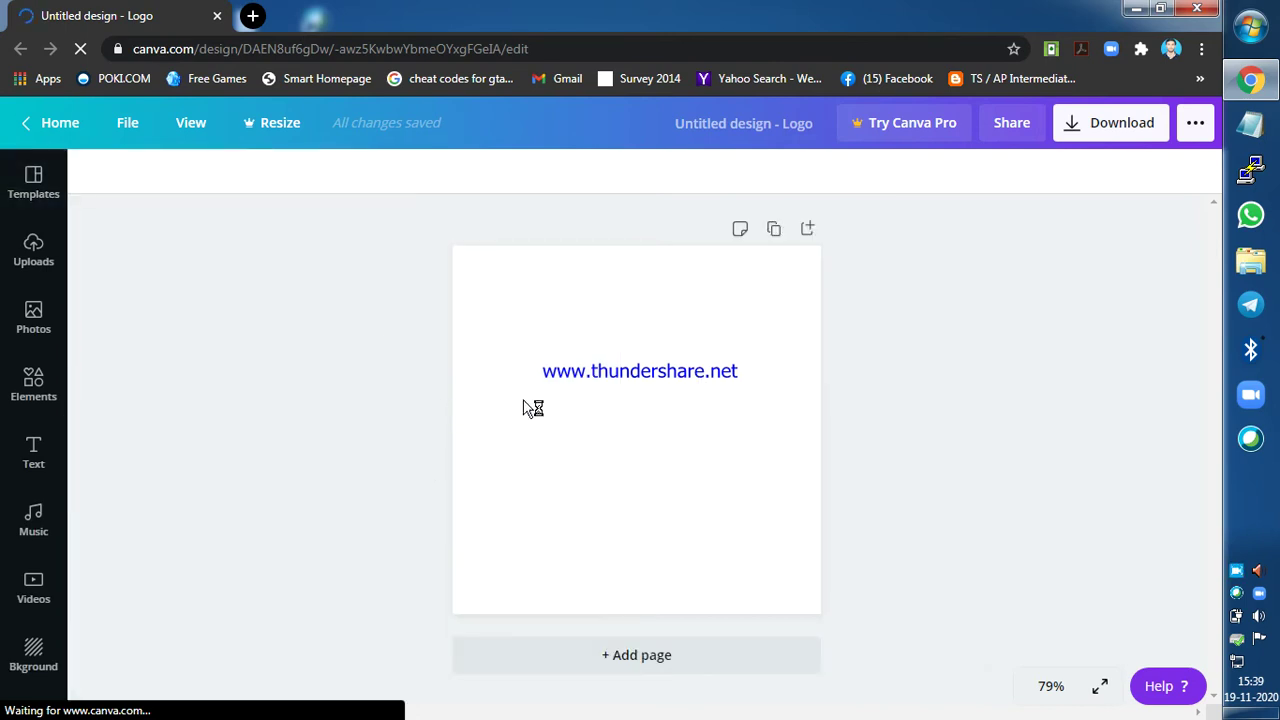
click(35, 186)
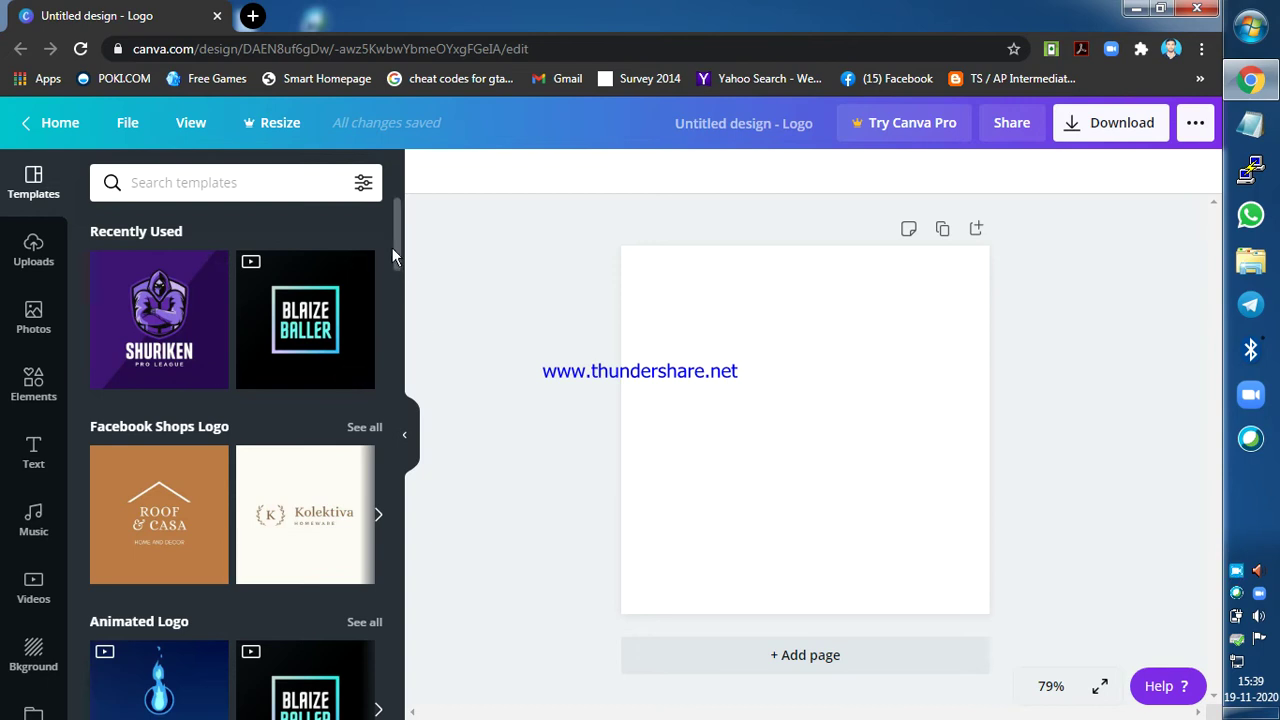
drag(395, 253, 394, 323)
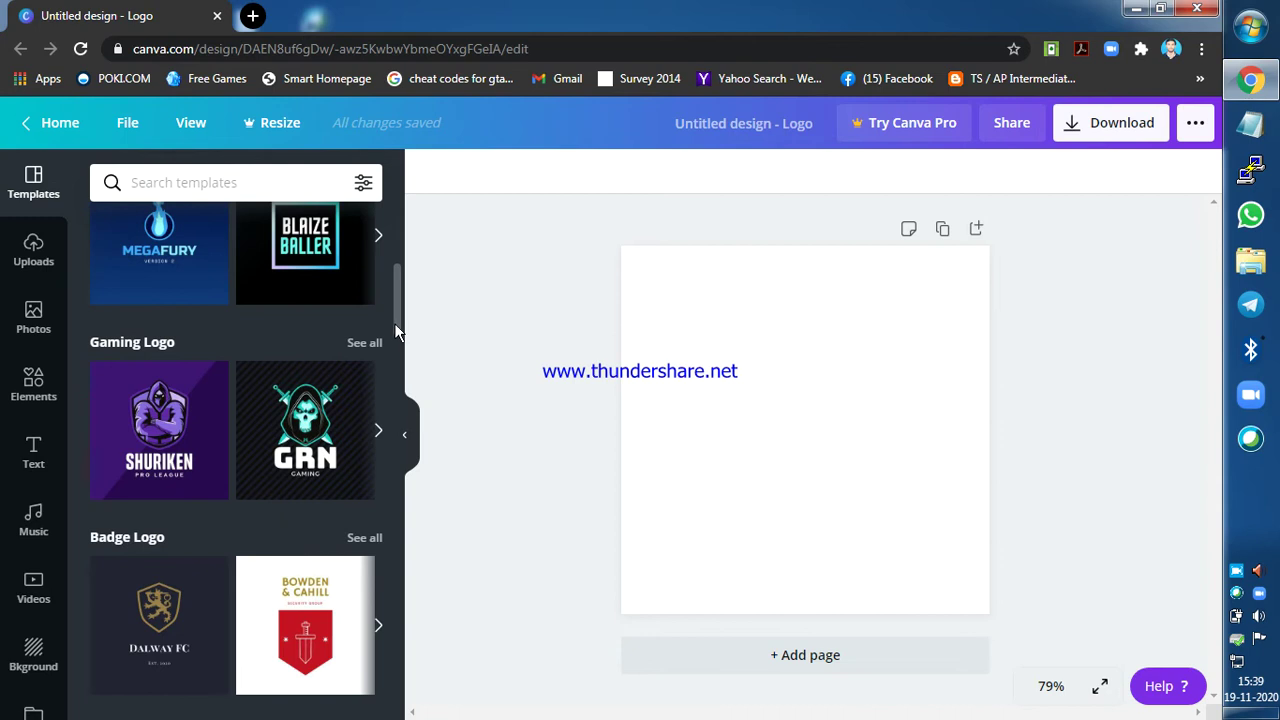
click(158, 440)
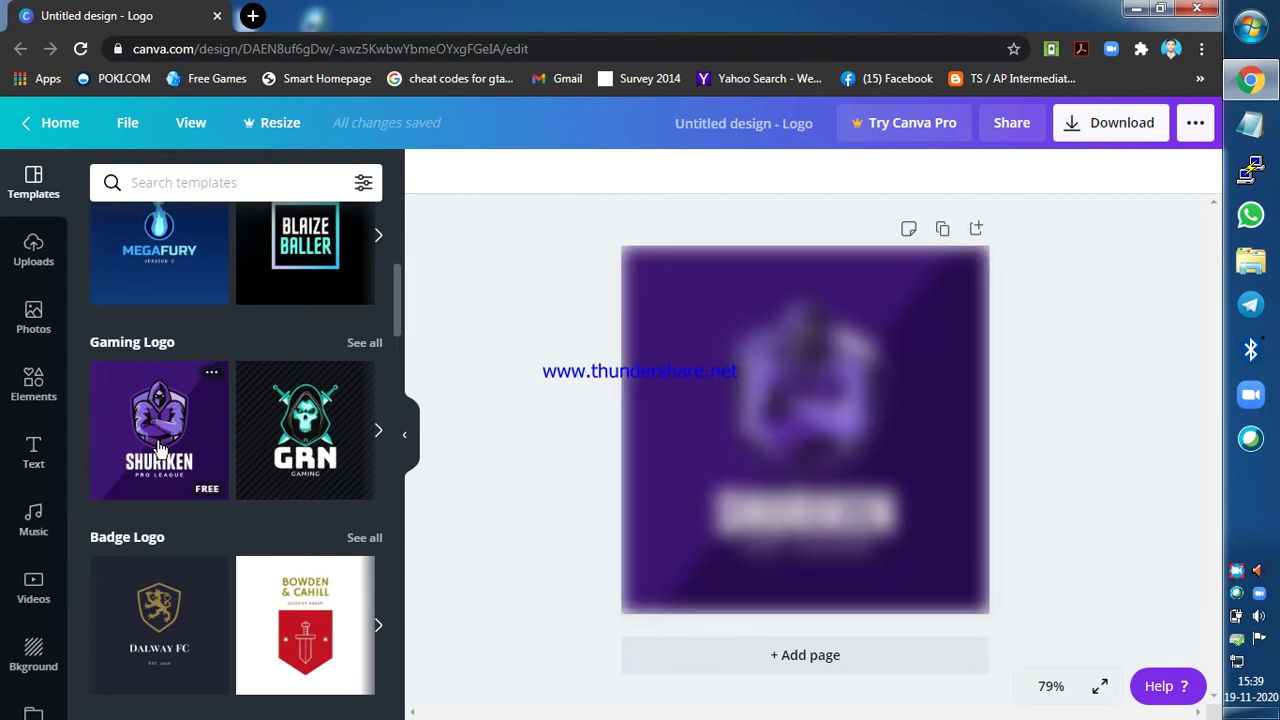
click(408, 436)
click(588, 451)
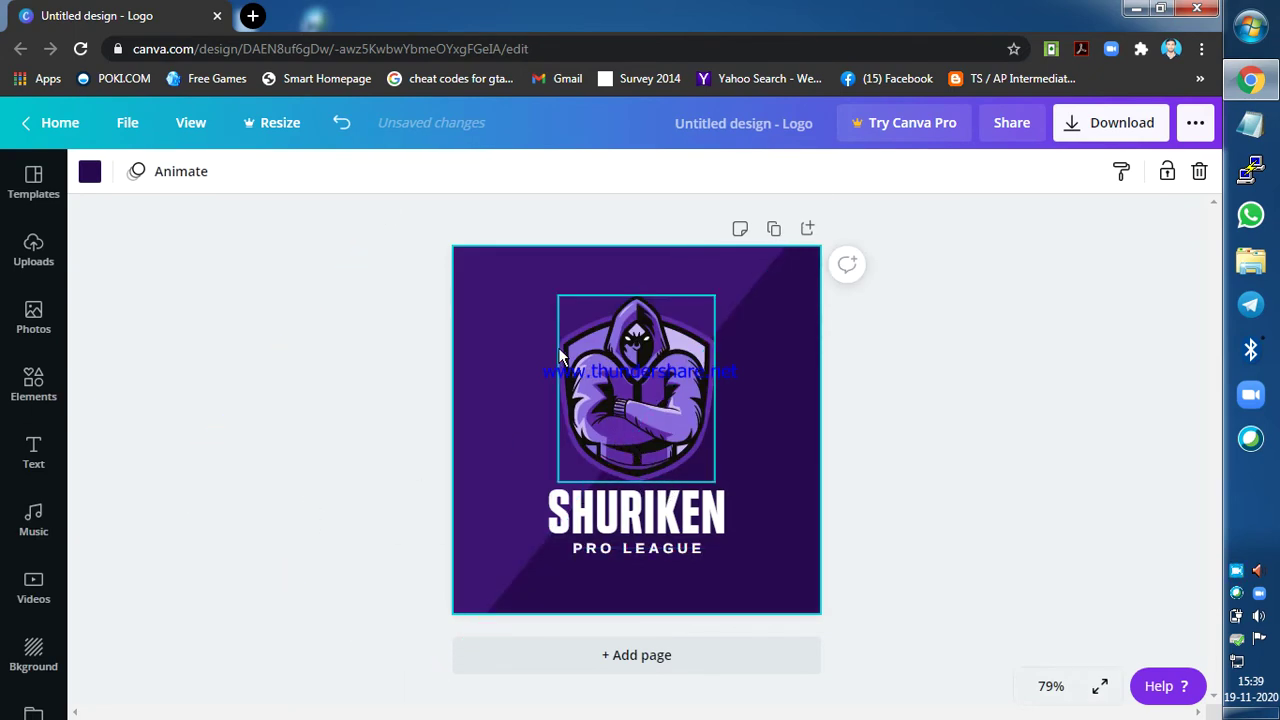
Replace the SHURIKEN heading text with "TECHNICAL"
click(637, 515)
click(746, 508)
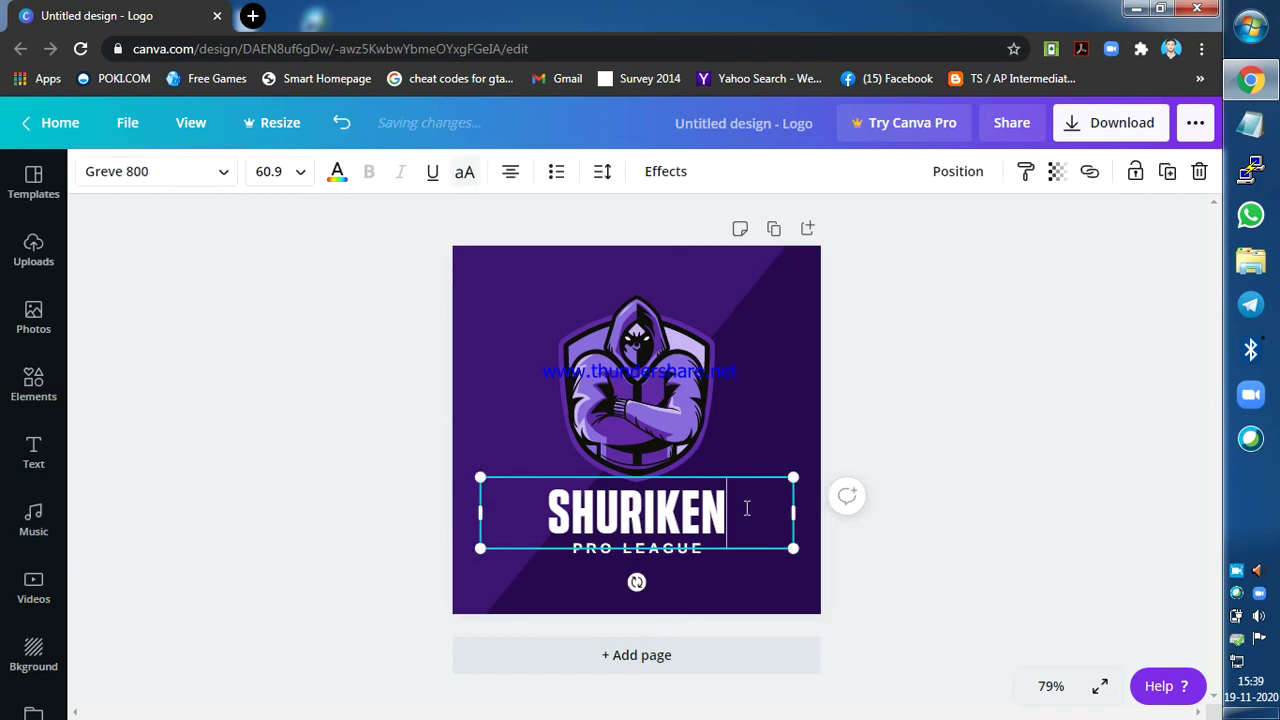
key(BackSpace)
key(BackSpace)
key(BackSpace)
key(BackSpace)
key(BackSpace)
key(BackSpace)
key(BackSpace)
key(BackSpace)
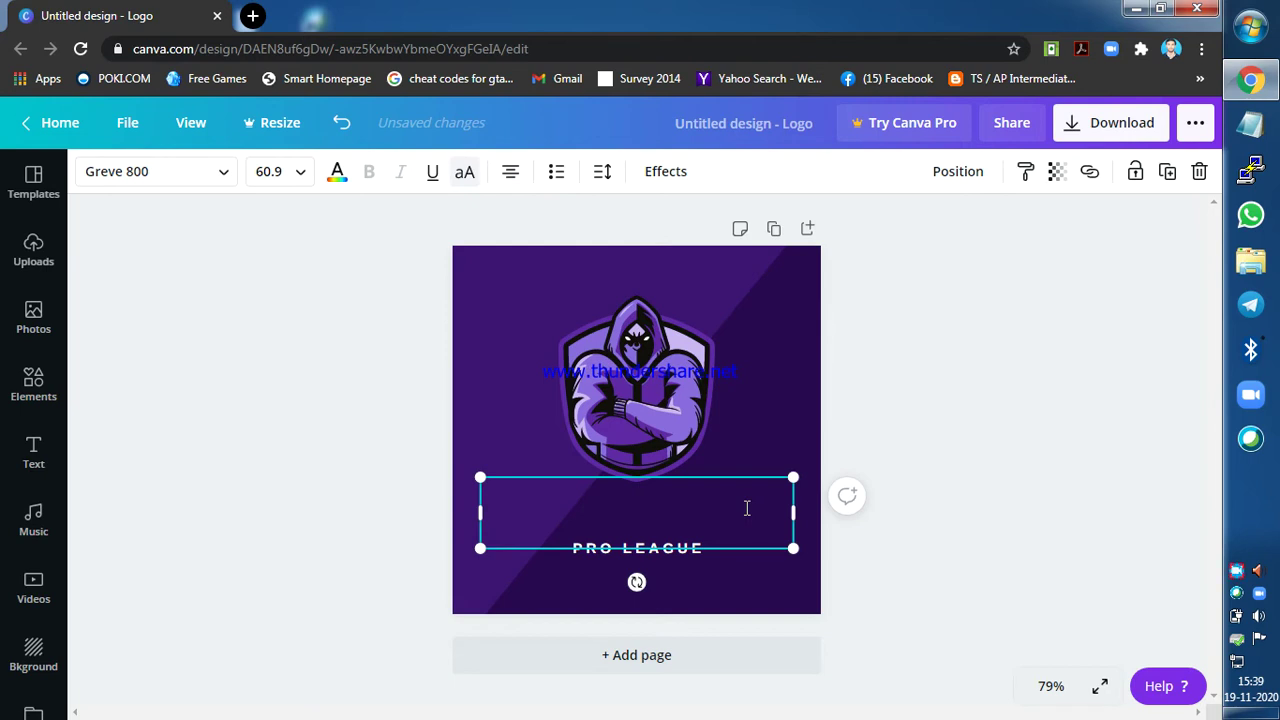
text(TECH)
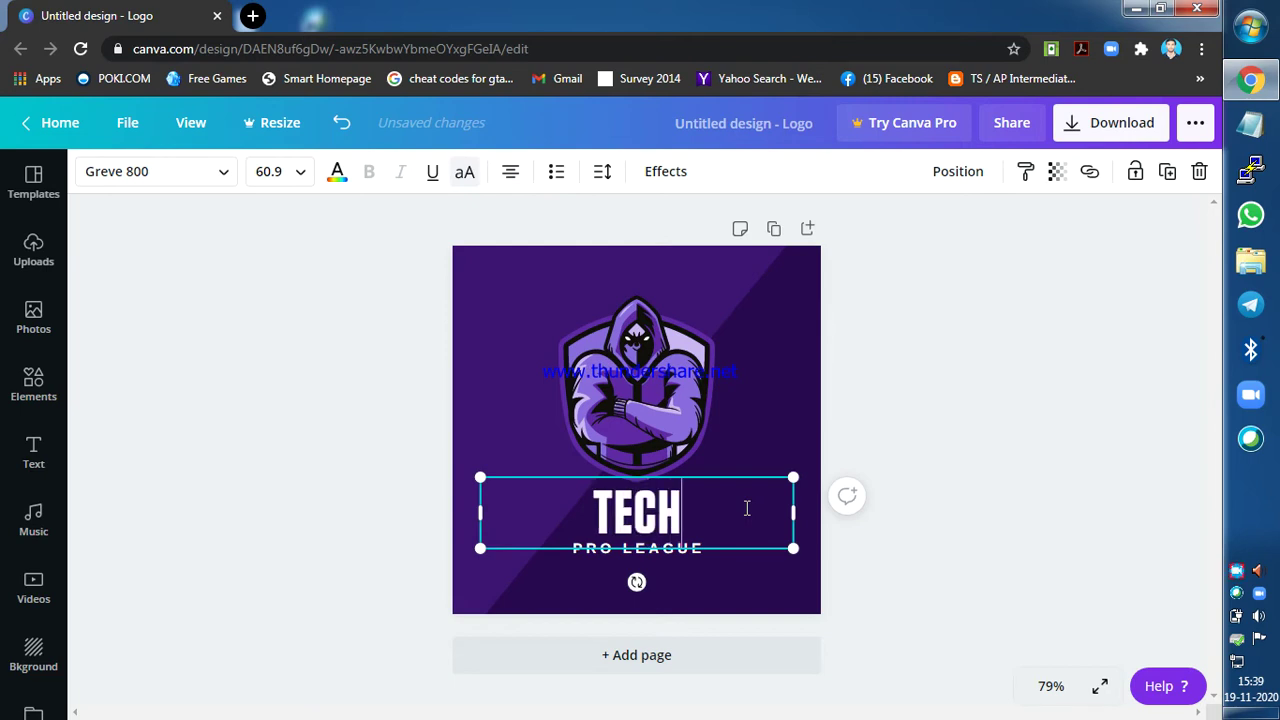
text(V)
key(BackSpace)
text(NICAL)
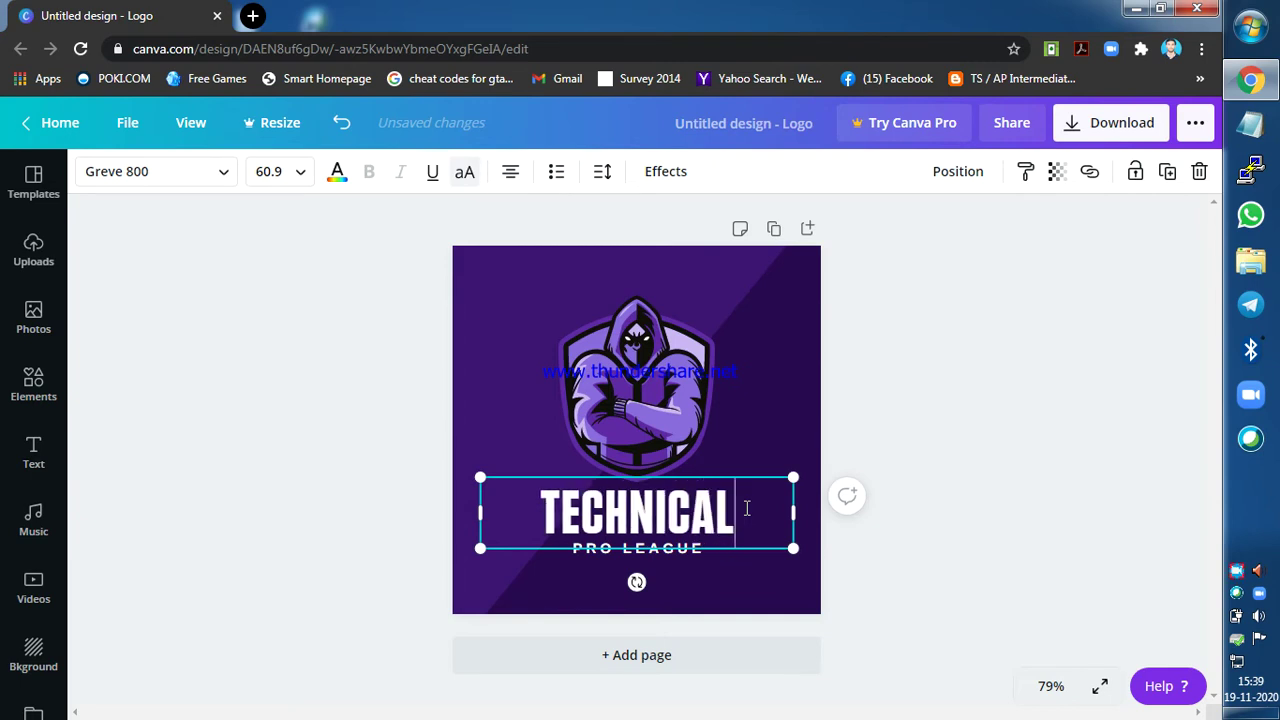
Enlarge the PRO LEAGUE line below the heading to font size 23.6
click(661, 547)
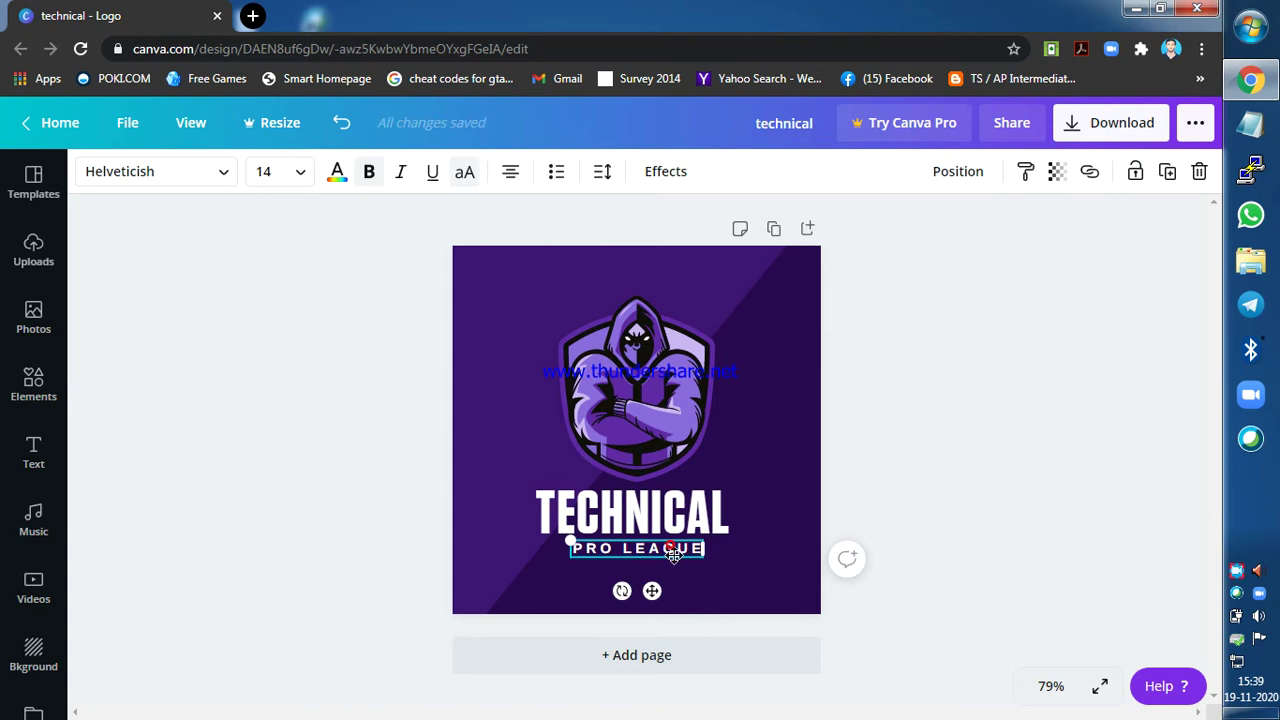
drag(670, 548, 779, 596)
drag(660, 558, 625, 550)
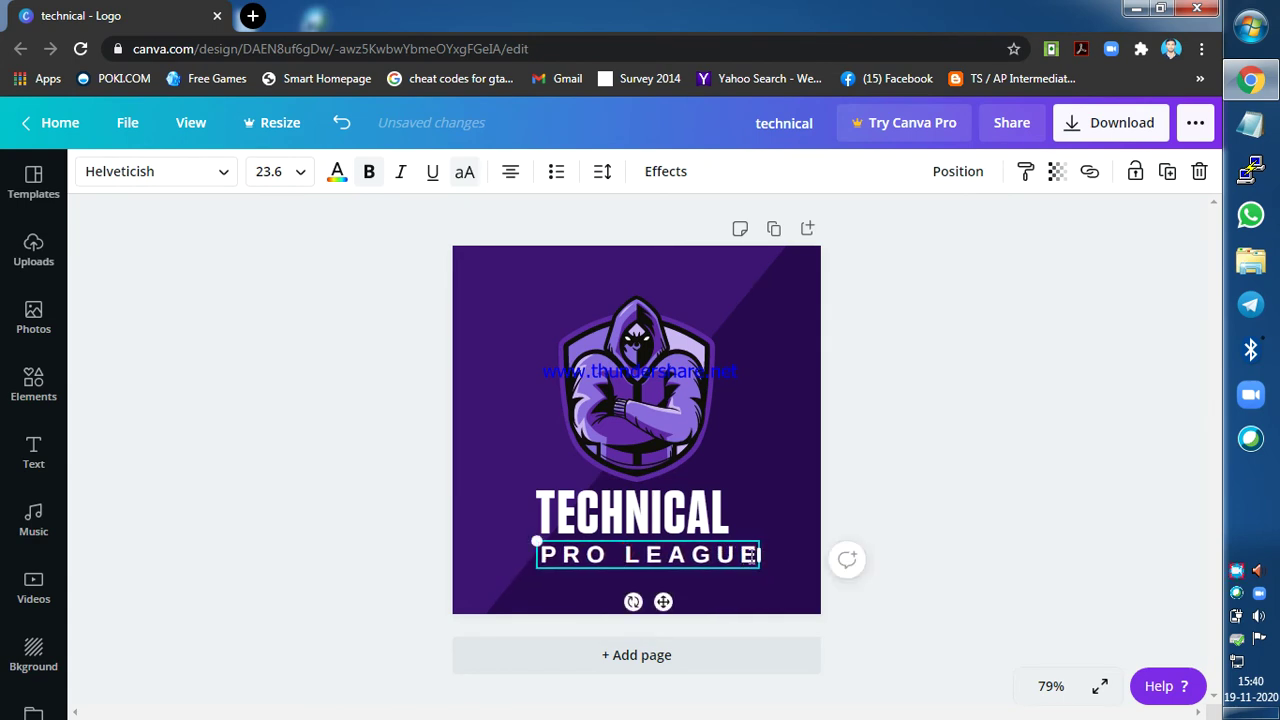
Replace the PRO LEAGUE text with the channel owner's first name in italics and widen its text box slightly
drag(760, 556, 763, 556)
key(BackSpace)
key(BackSpace)
key(BackSpace)
key(BackSpace)
key(BackSpace)
key(BackSpace)
key(BackSpace)
key(BackSpace)
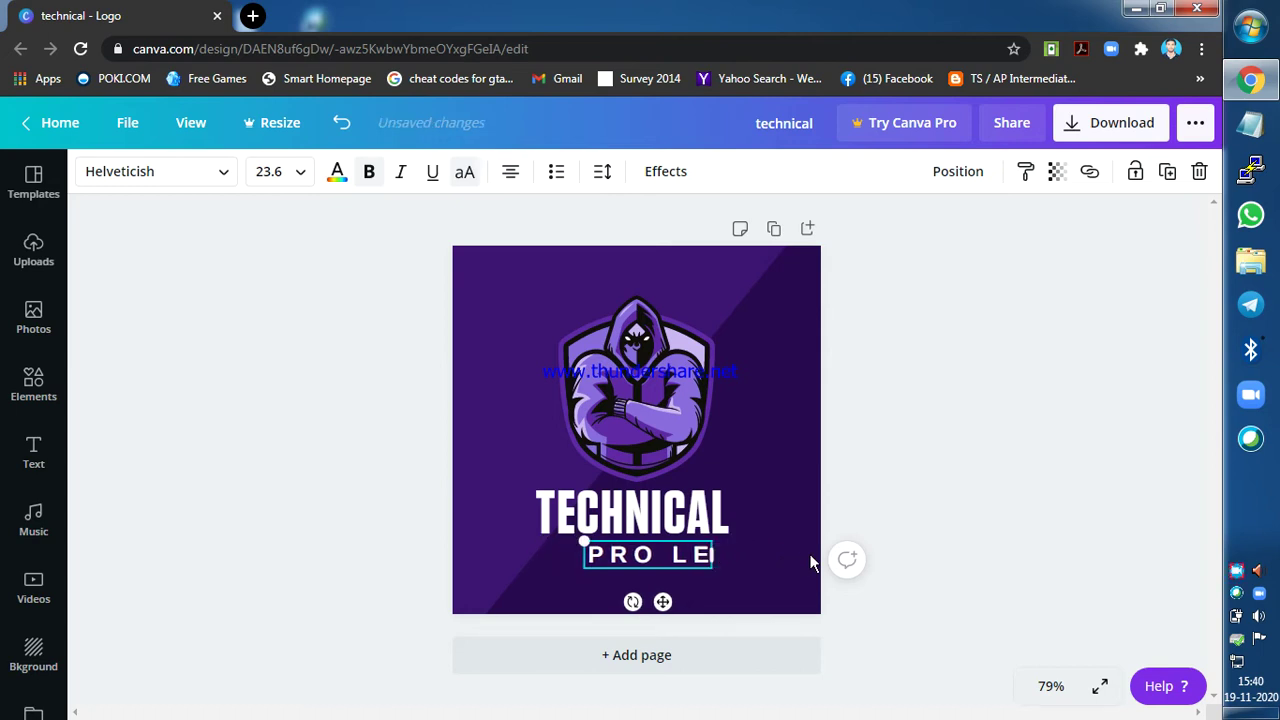
key(BackSpace)
key(BackSpace)
key(BackSpace)
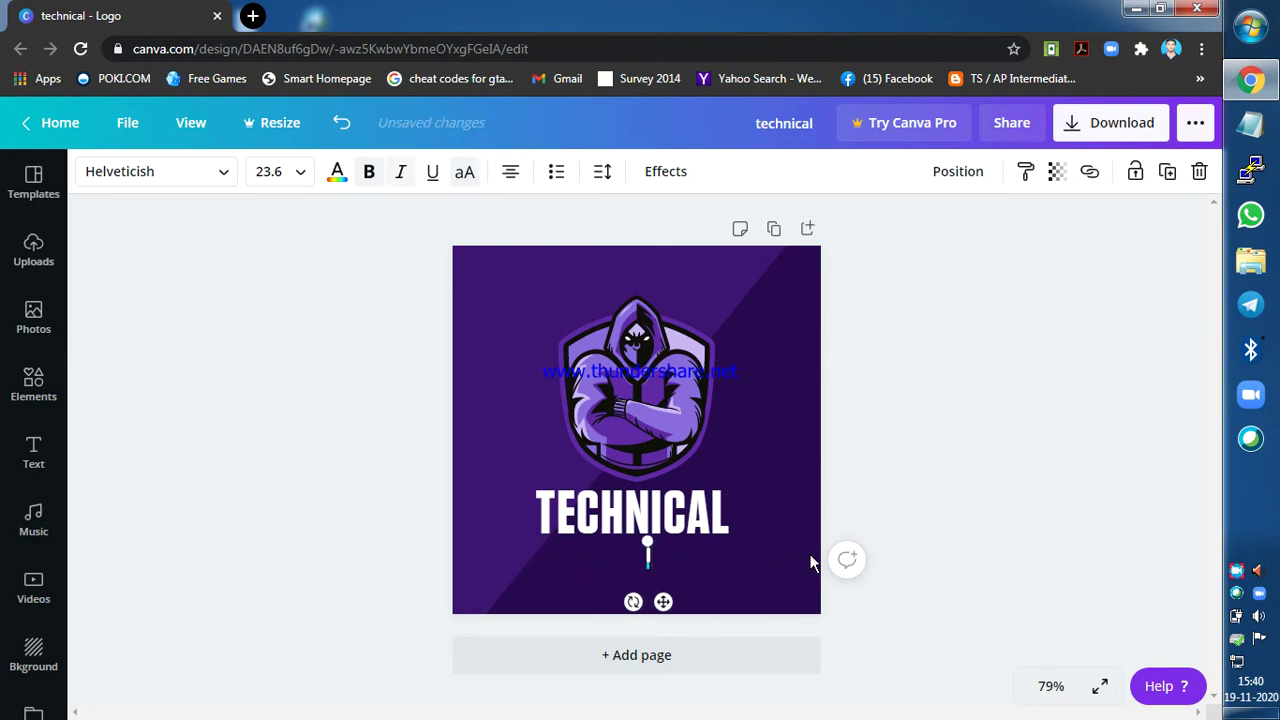
text(SUN)
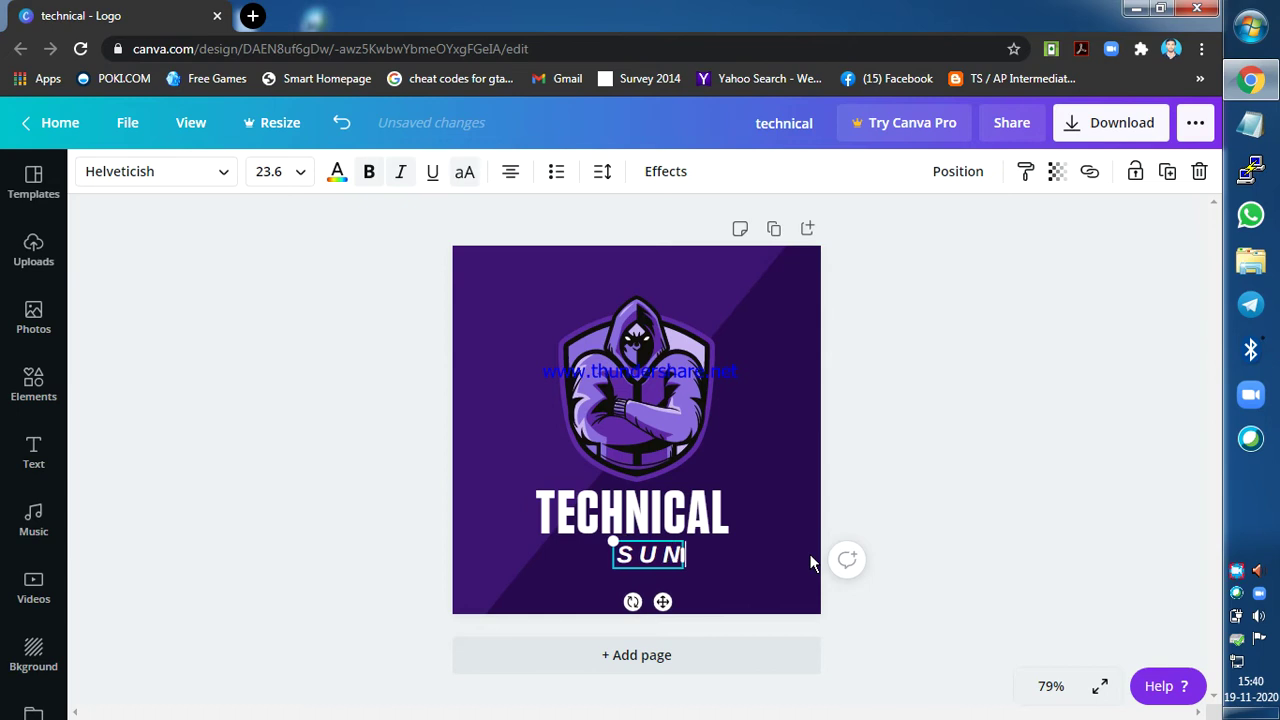
text(DARAM)
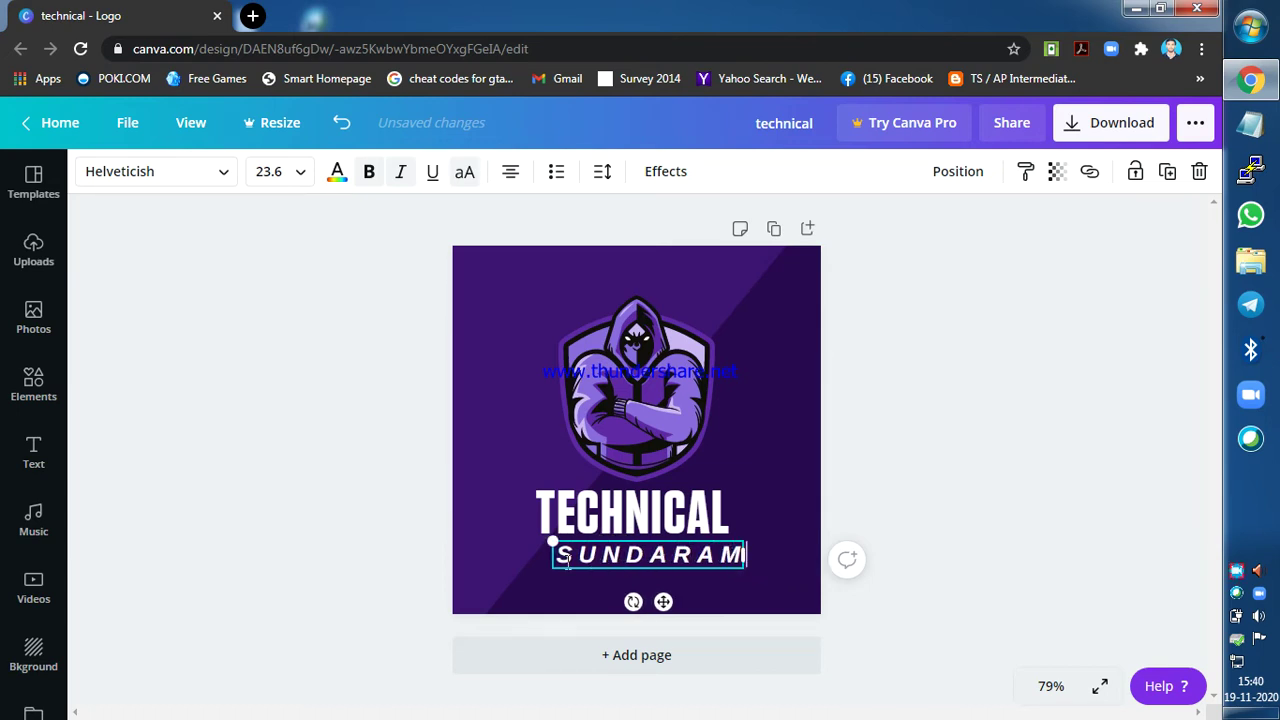
mouse_move(545, 555)
mouse_down()
mouse_move(517, 546)
mouse_move(530, 543)
mouse_up()
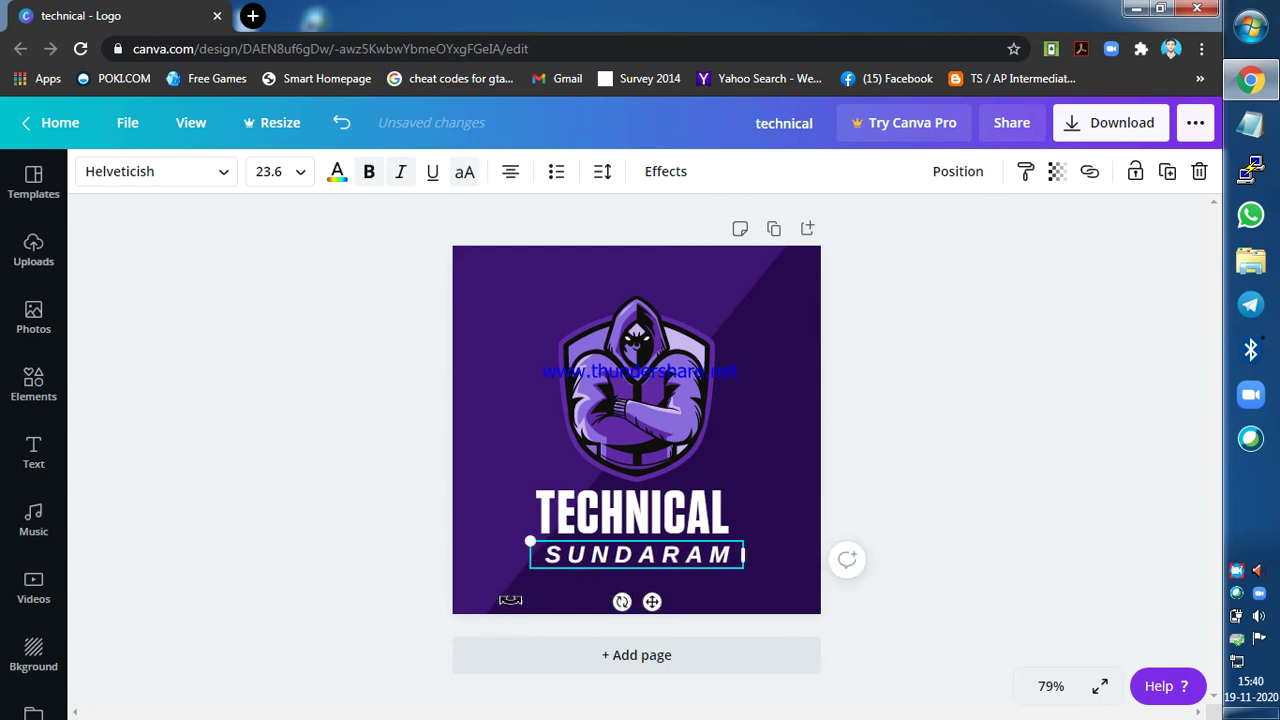
click(428, 600)
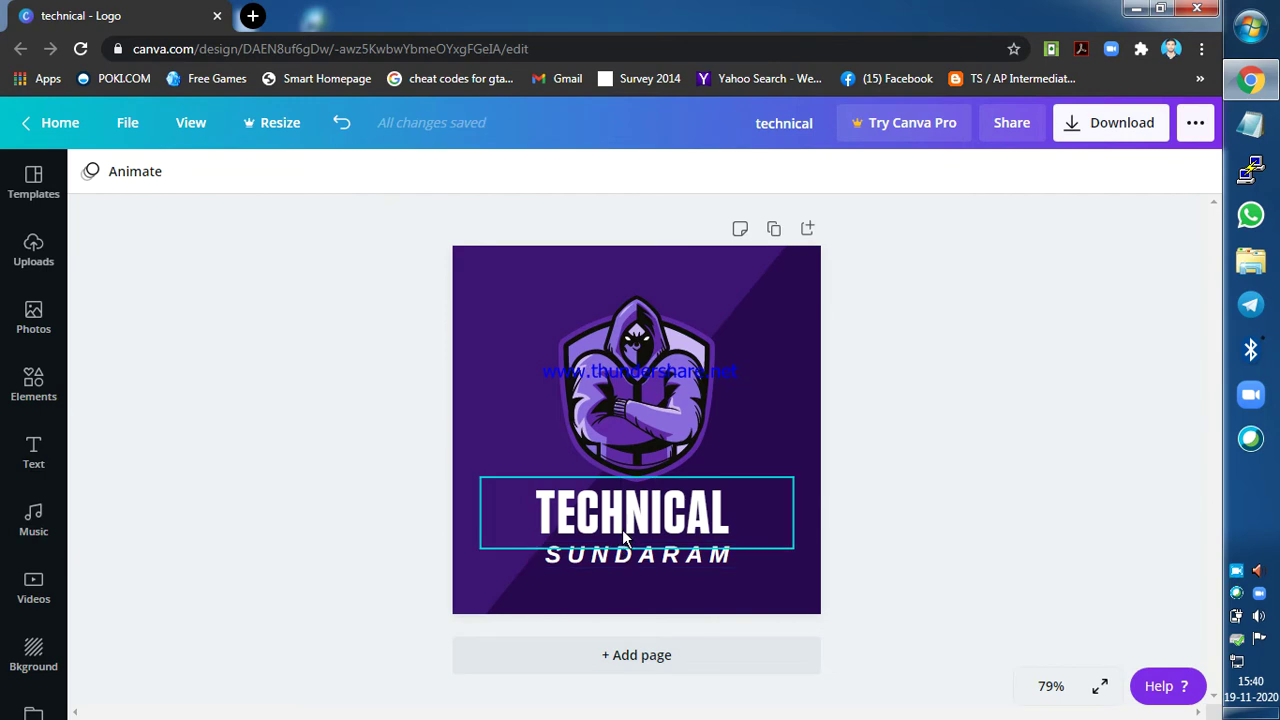
Delete the TECHNICAL heading and the name line below it from the logo
click(624, 535)
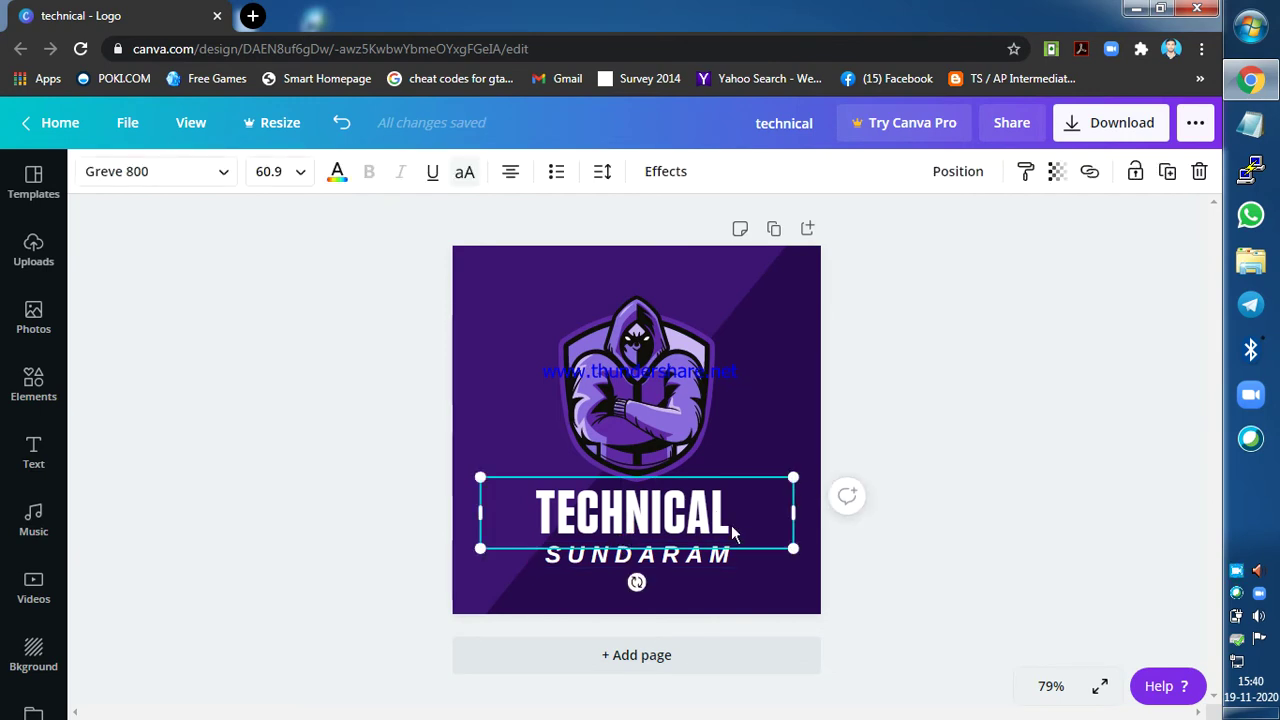
key(Delete)
click(663, 557)
key(Delete)
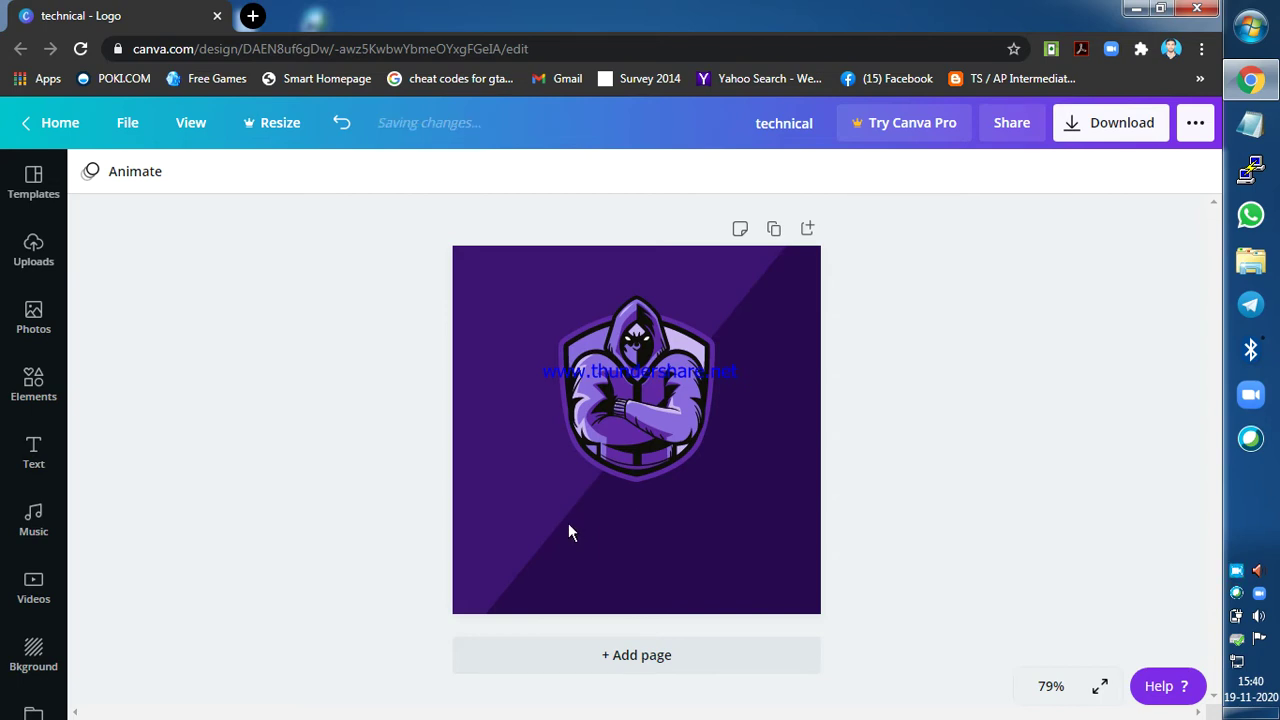
Add the PLANET ARCADIA font combination to the logo and place it below the hooded figure
click(36, 455)
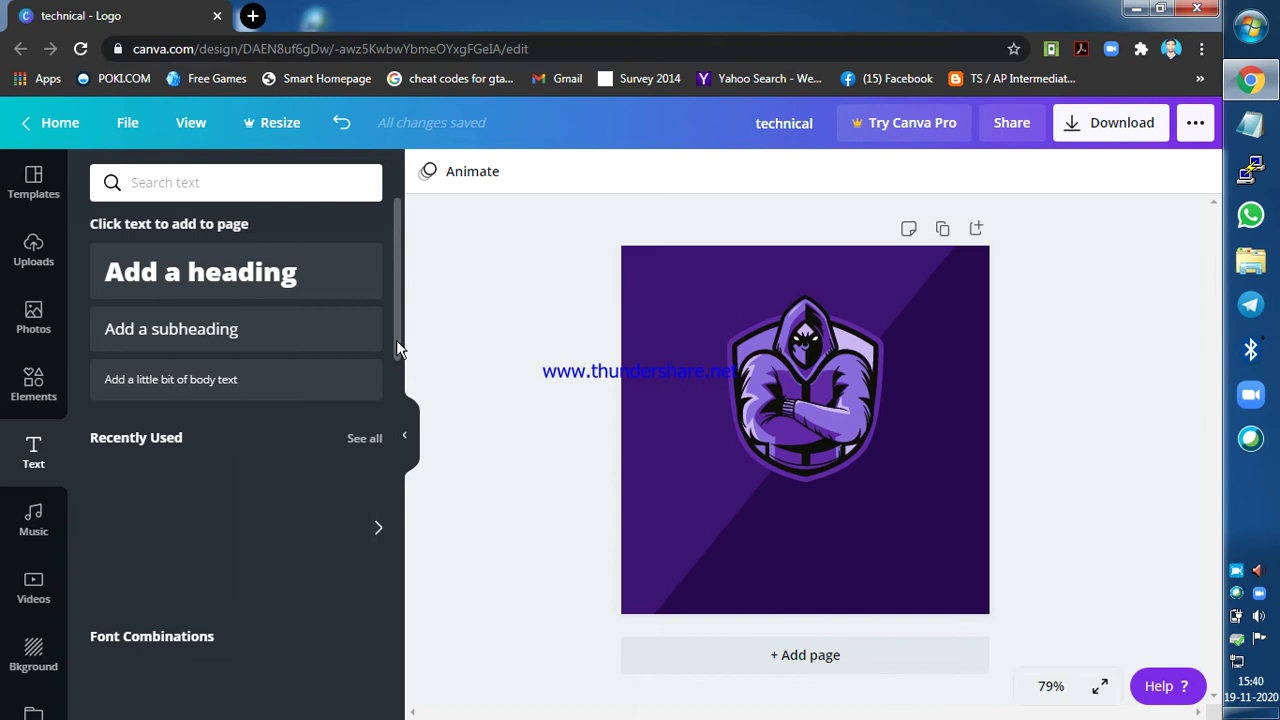
drag(397, 357, 403, 423)
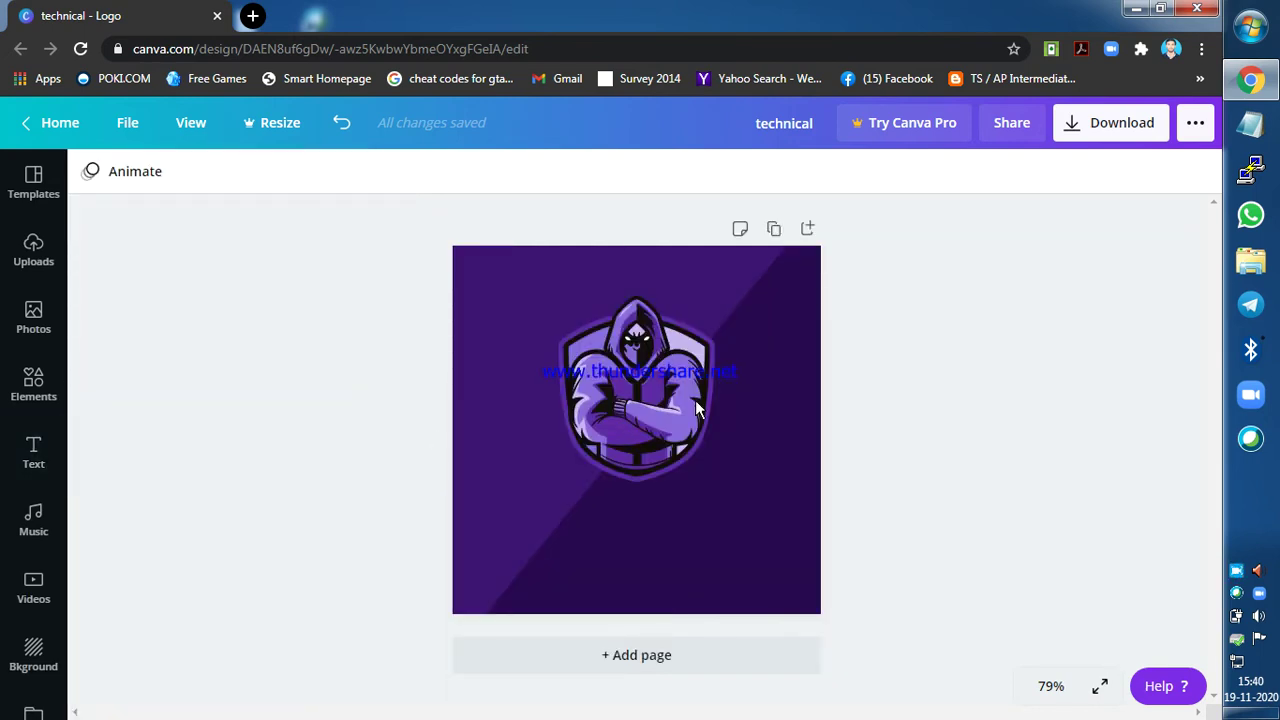
key(ctrl+v)
drag(528, 543, 618, 531)
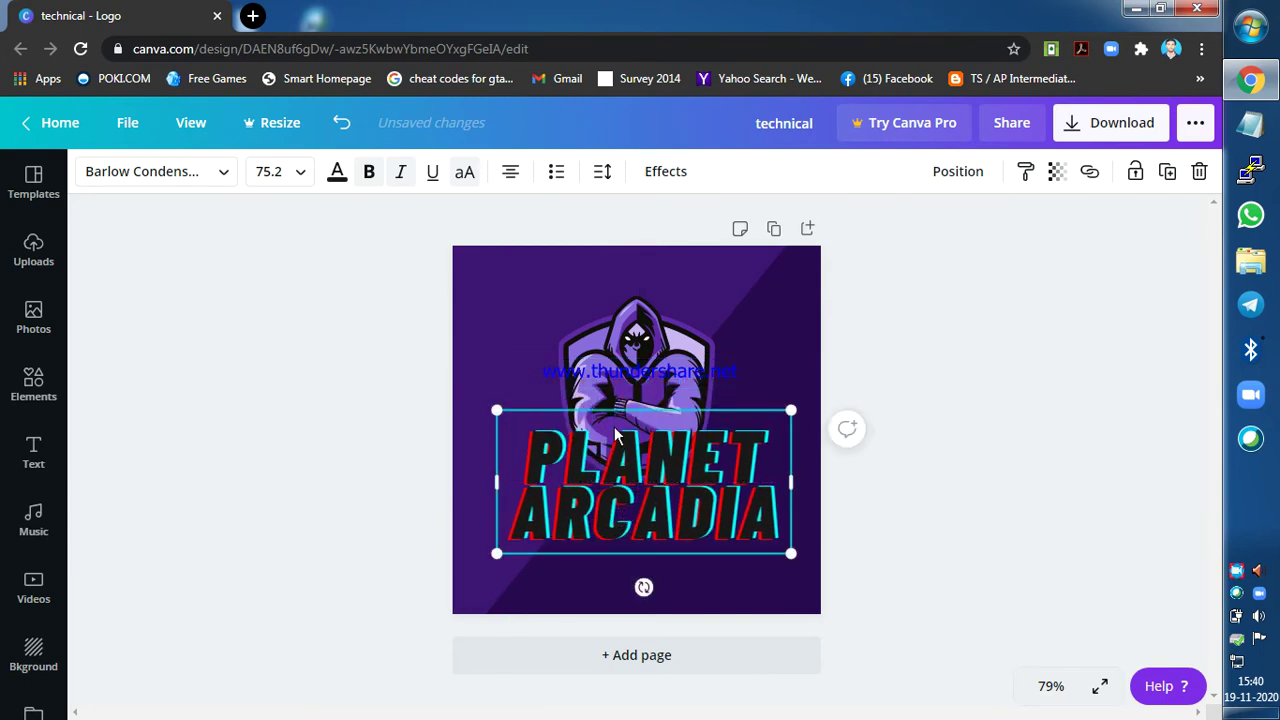
drag(615, 435, 616, 492)
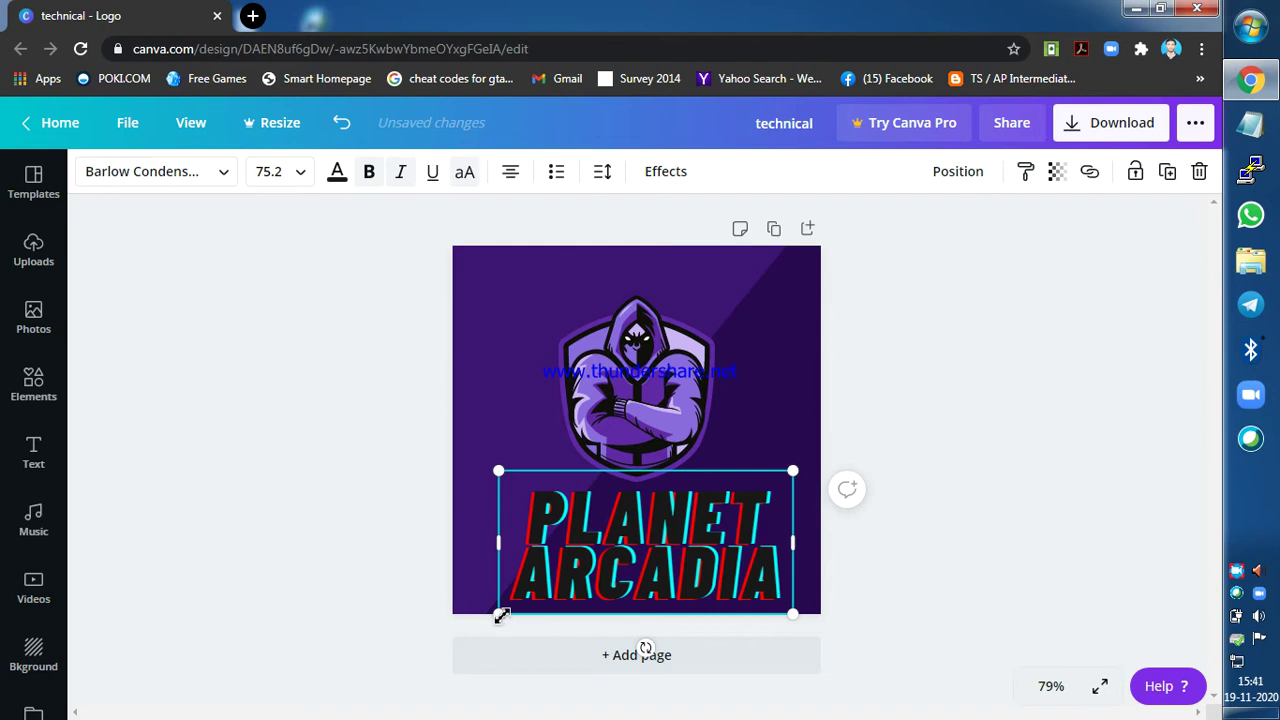
Shrink the PLANET ARCADIA text to font size 48 and centre it beneath the hooded figure
drag(537, 568, 573, 574)
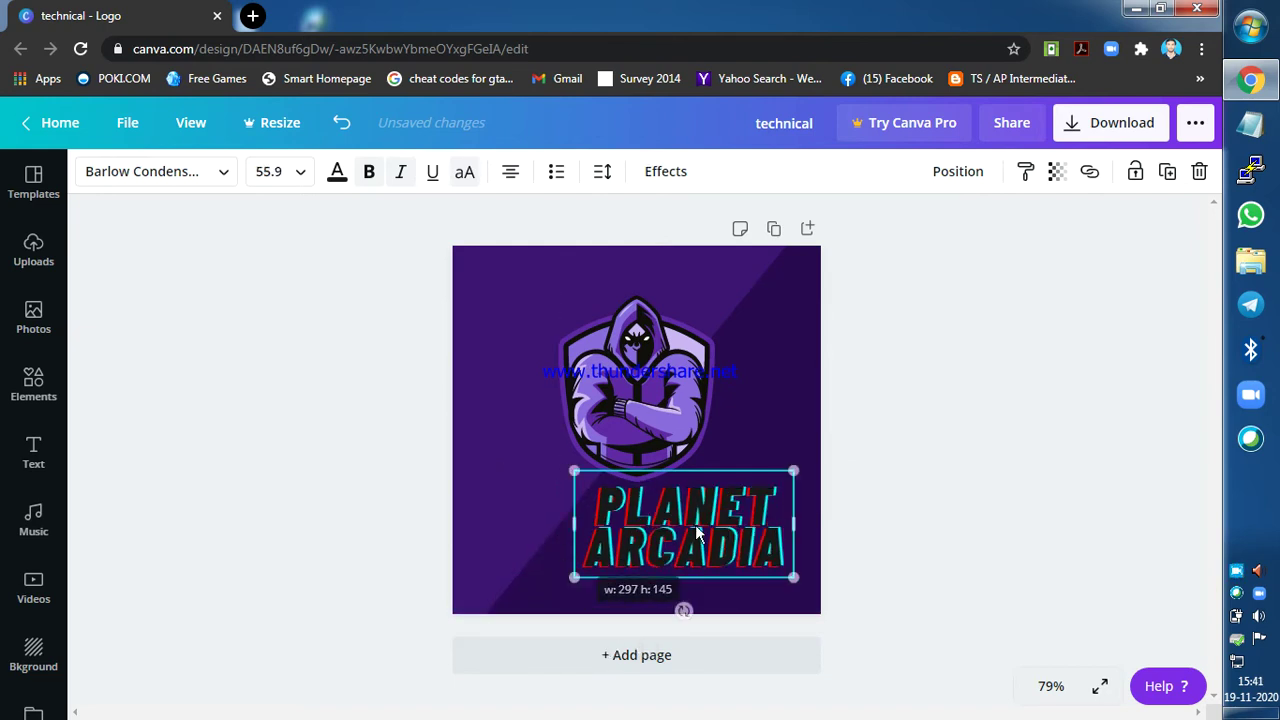
drag(652, 513, 606, 500)
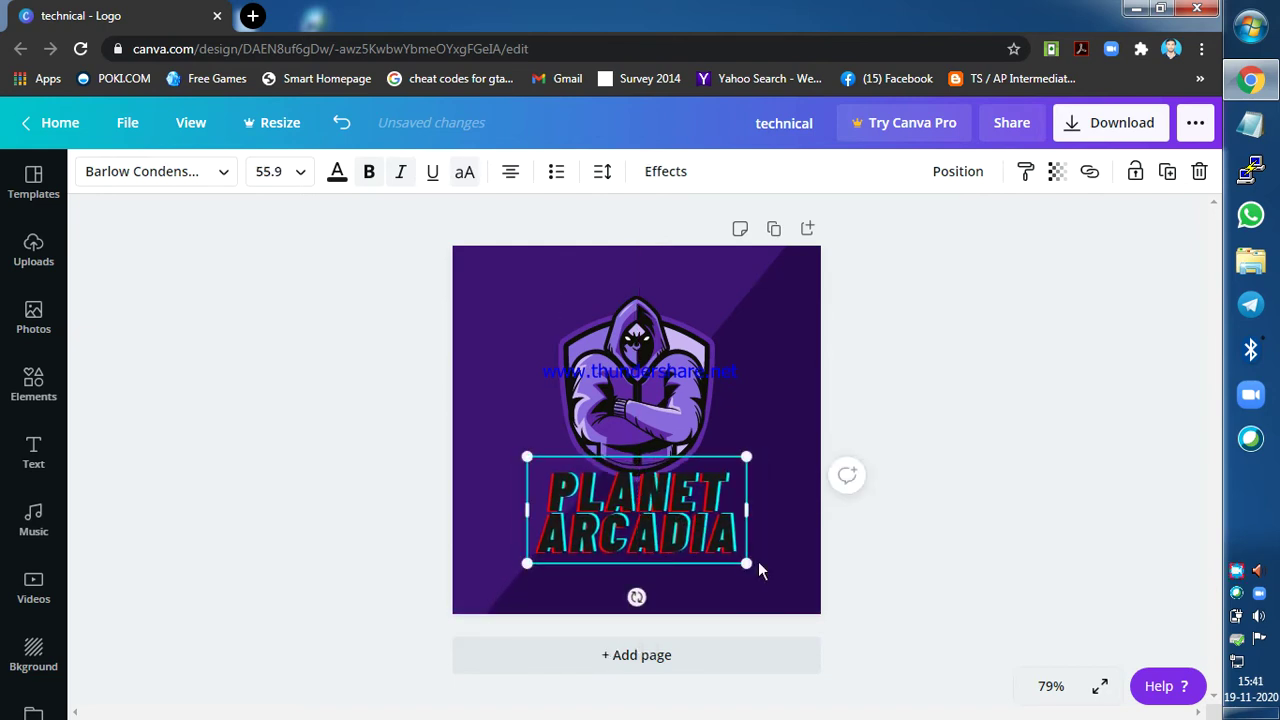
drag(746, 565, 716, 550)
drag(670, 515, 642, 516)
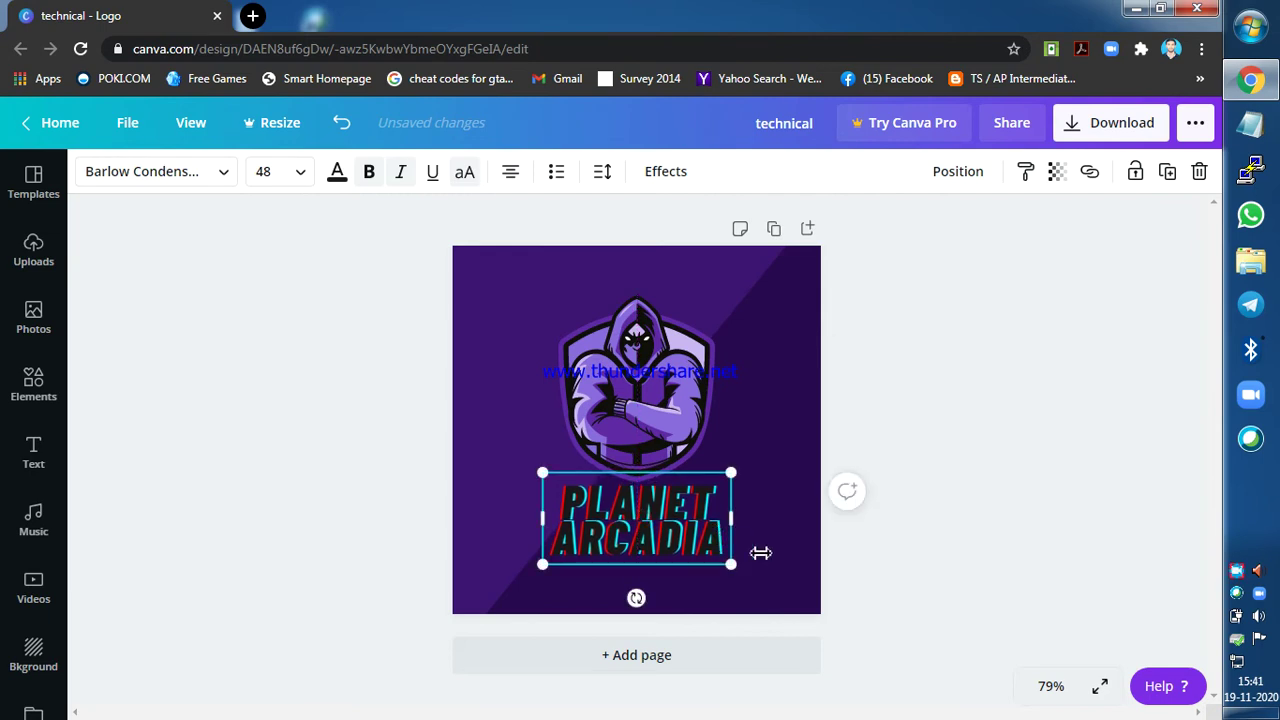
Replace the PLANET ARCADIA text with "TECHNICAL"
key(BackSpace)
key(BackSpace)
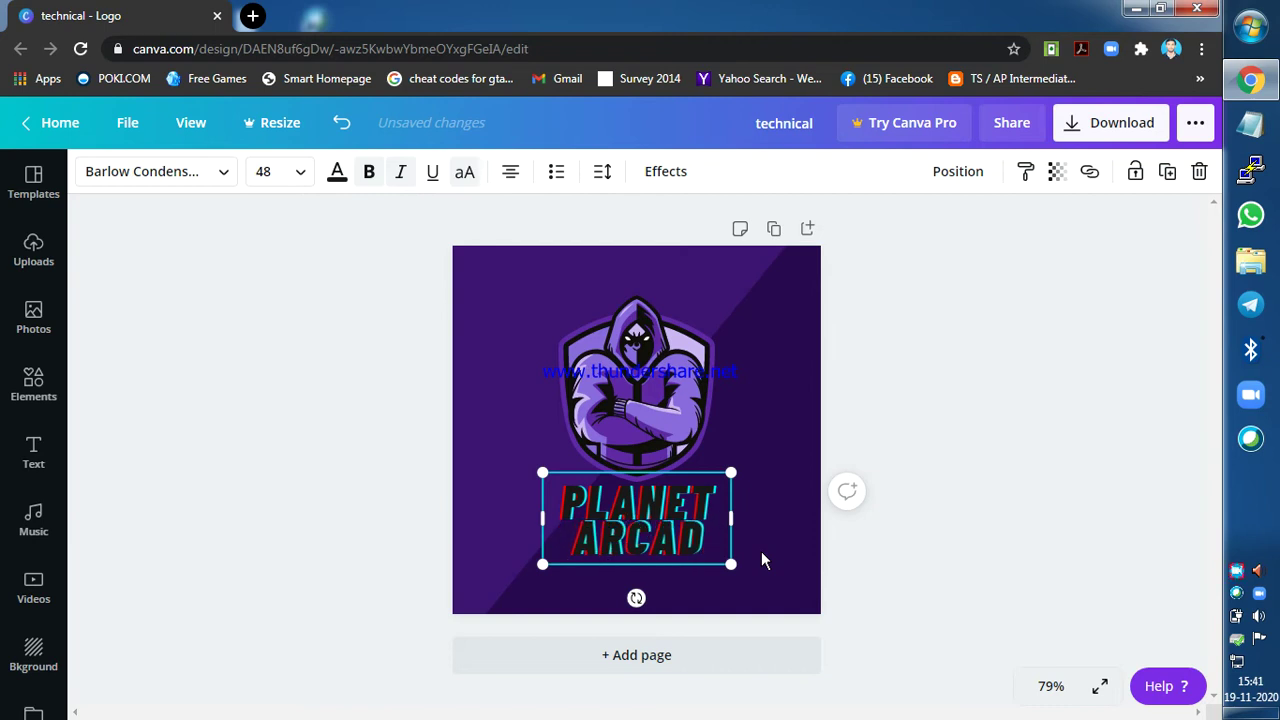
key(BackSpace)
key(BackSpace)
key(BackSpace)
key(BackSpace)
key(BackSpace)
key(BackSpace)
key(BackSpace)
key(BackSpace)
key(BackSpace)
key(BackSpace)
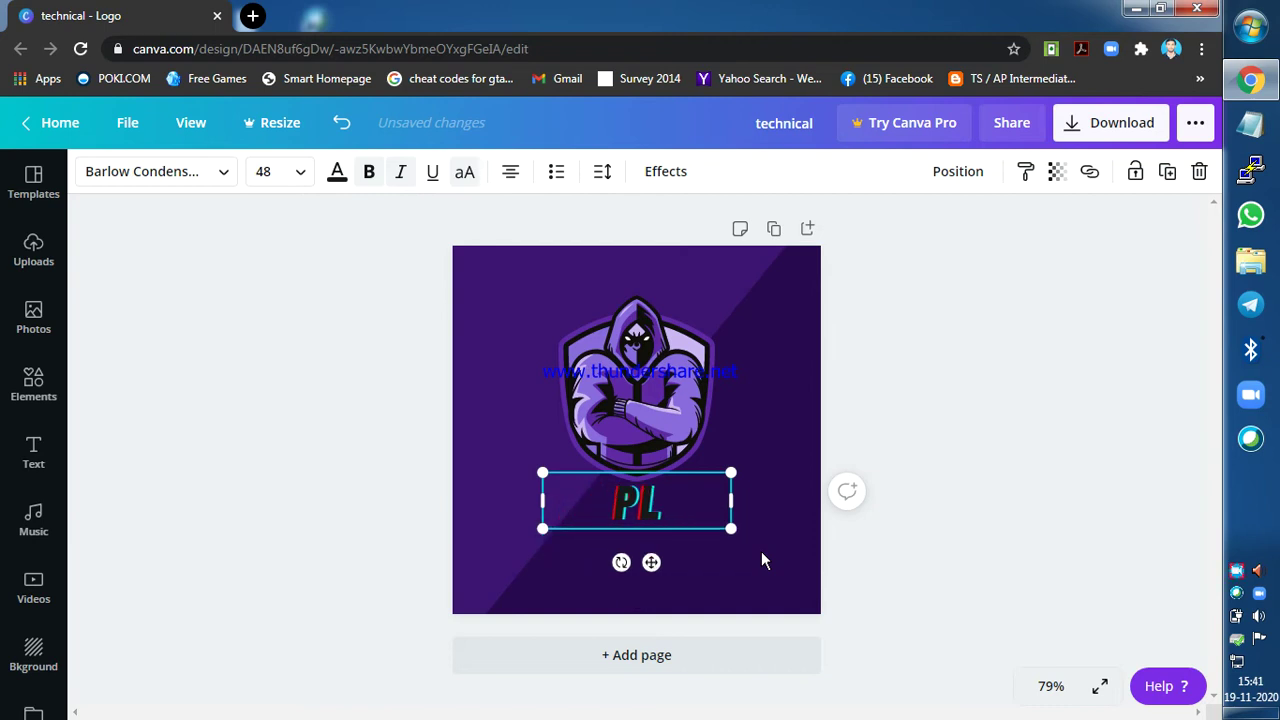
key(BackSpace)
key(BackSpace)
text(TW)
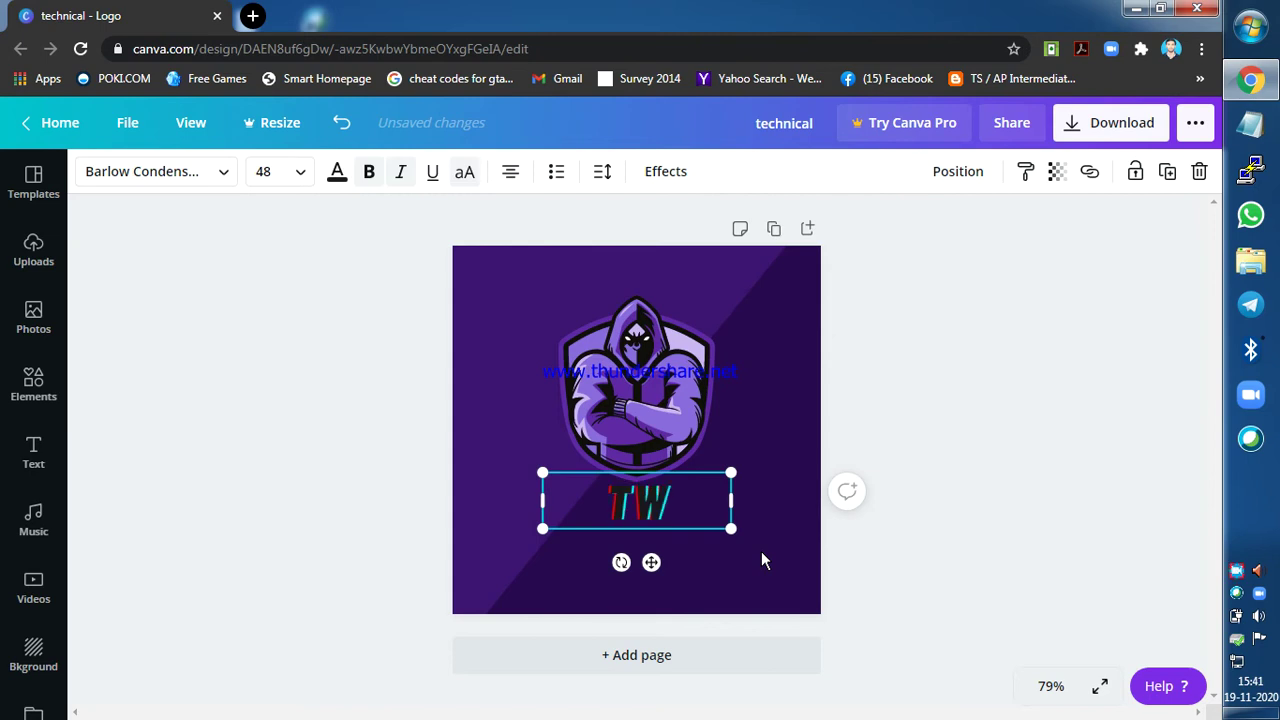
key(BackSpace)
key(BackSpace)
text(TE)
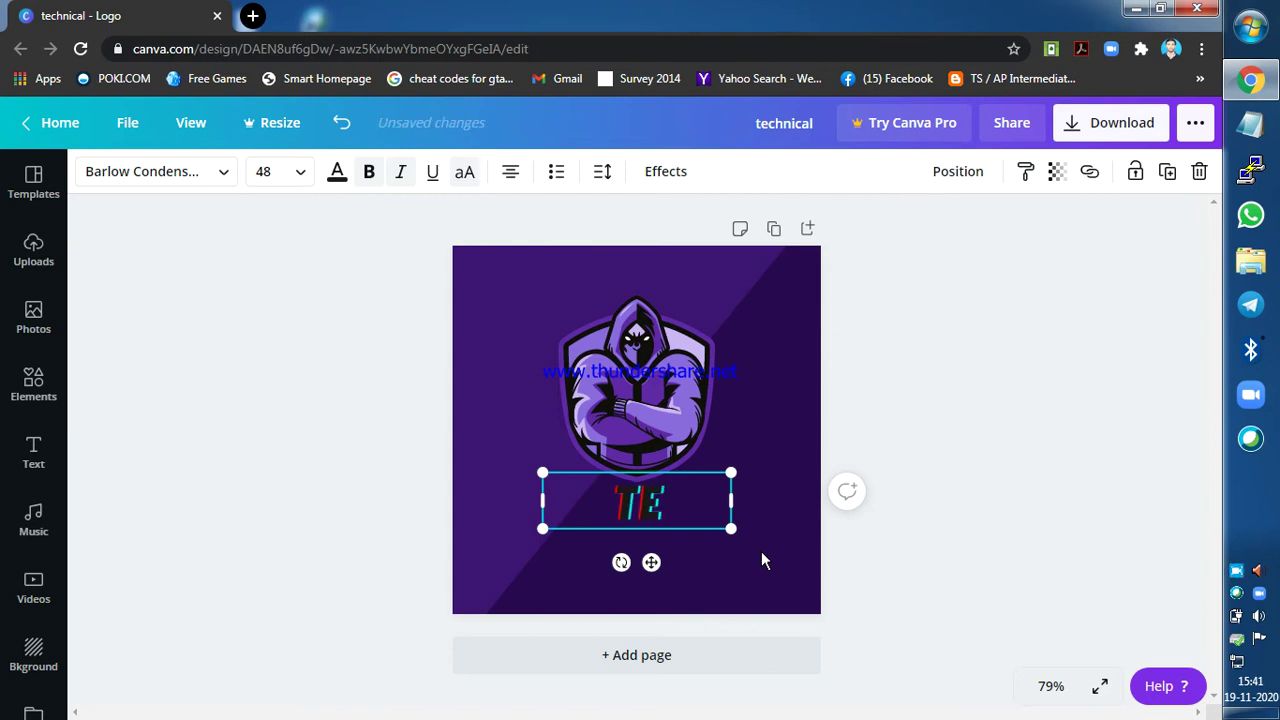
text(CHNICAL)
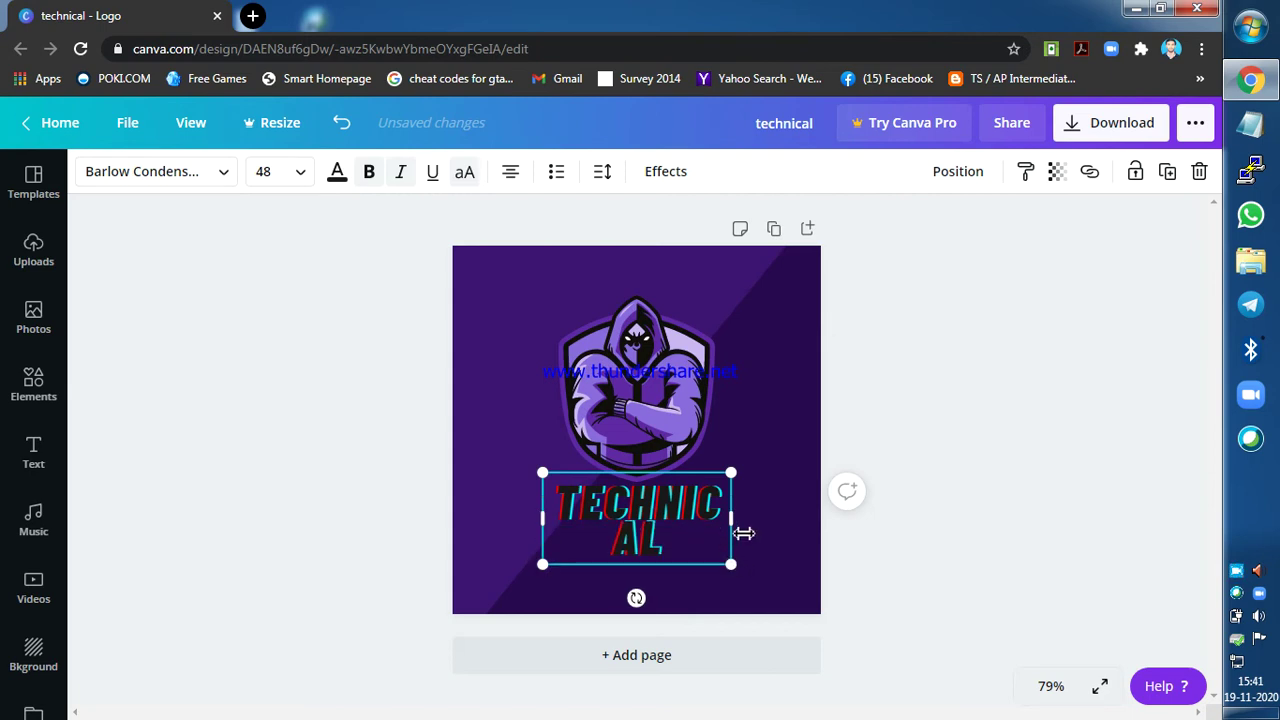
Widen the TECHNICAL text box so the word fits on one line, and centre it beneath the figure
drag(736, 519, 783, 517)
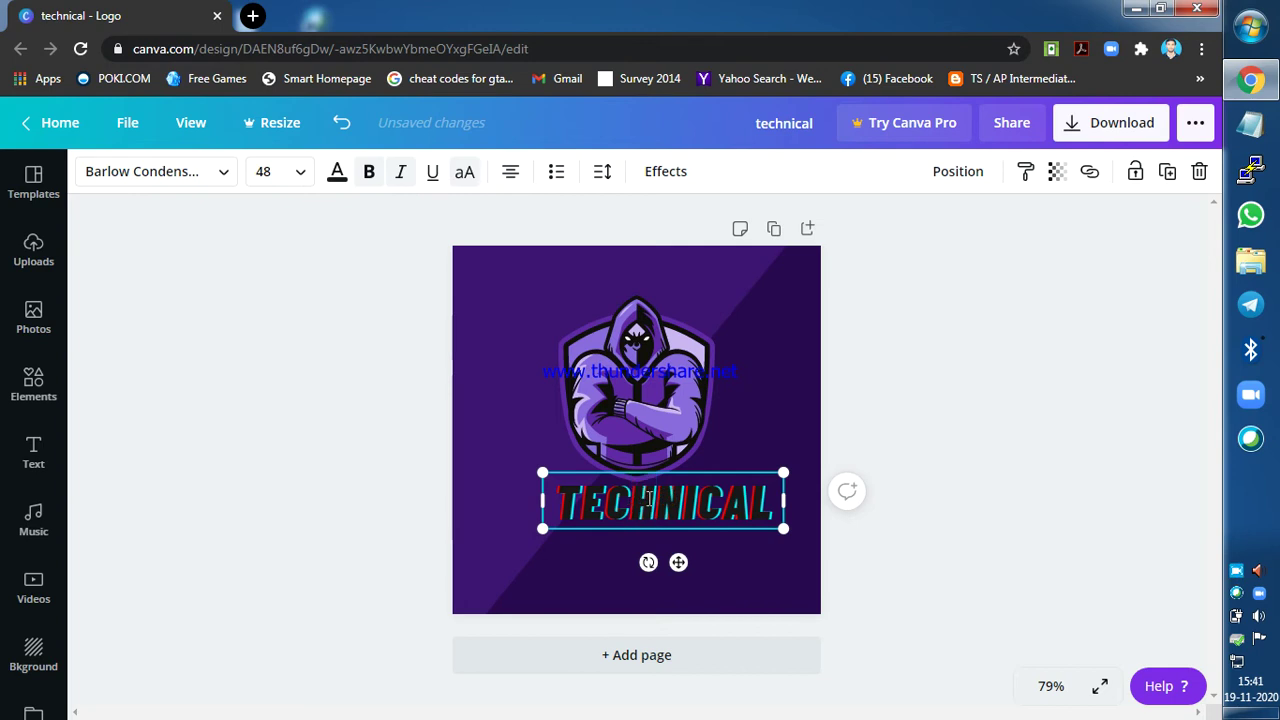
click(251, 522)
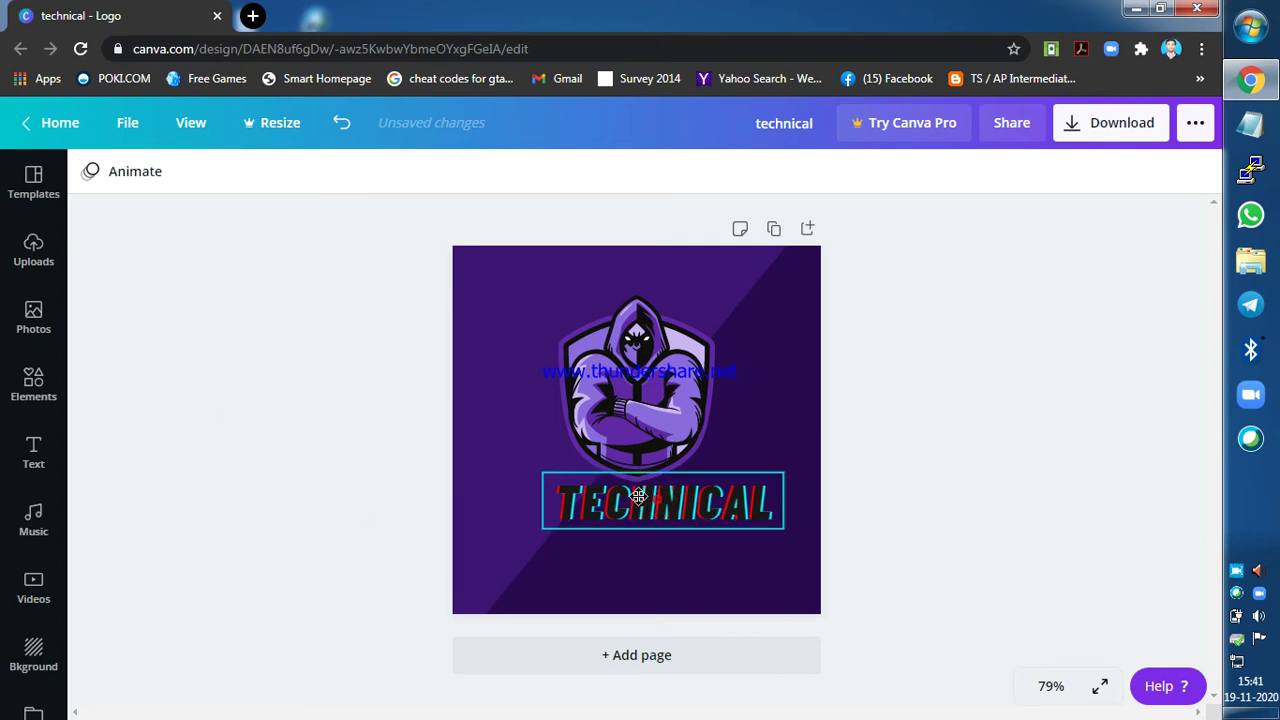
mouse_move(638, 496)
mouse_down()
mouse_move(610, 492)
mouse_move(619, 500)
mouse_up()
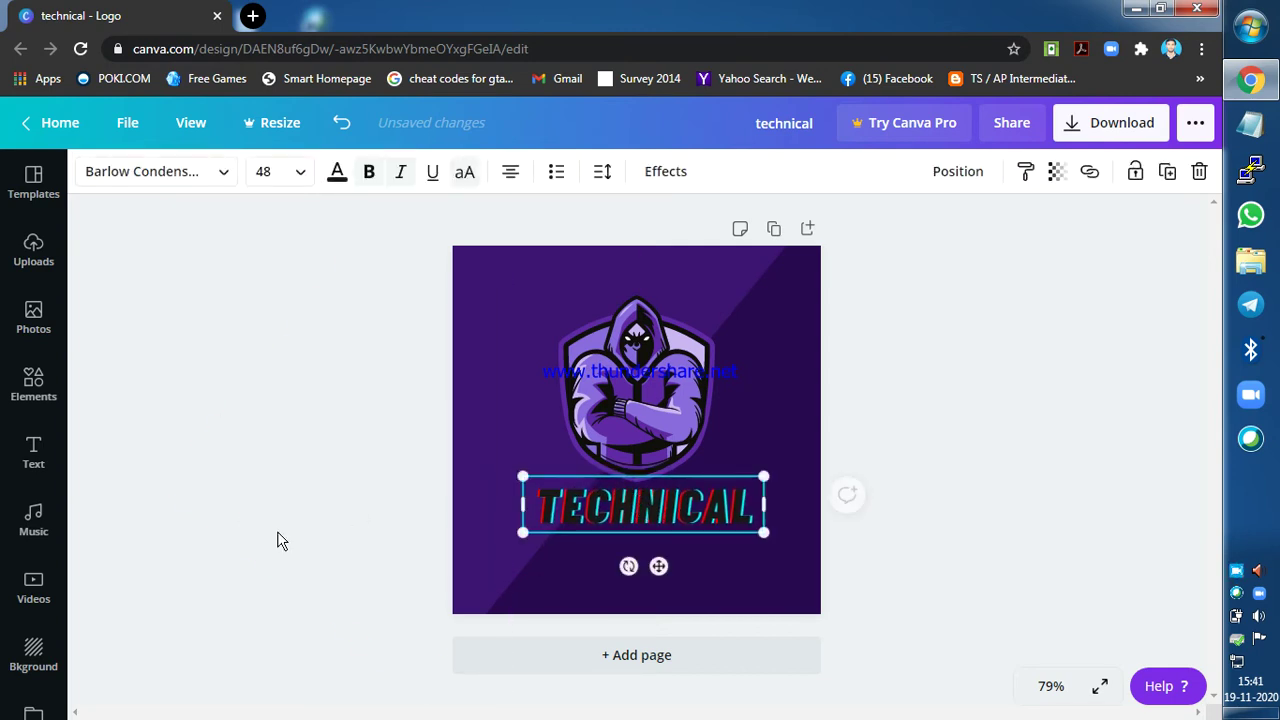
click(345, 526)
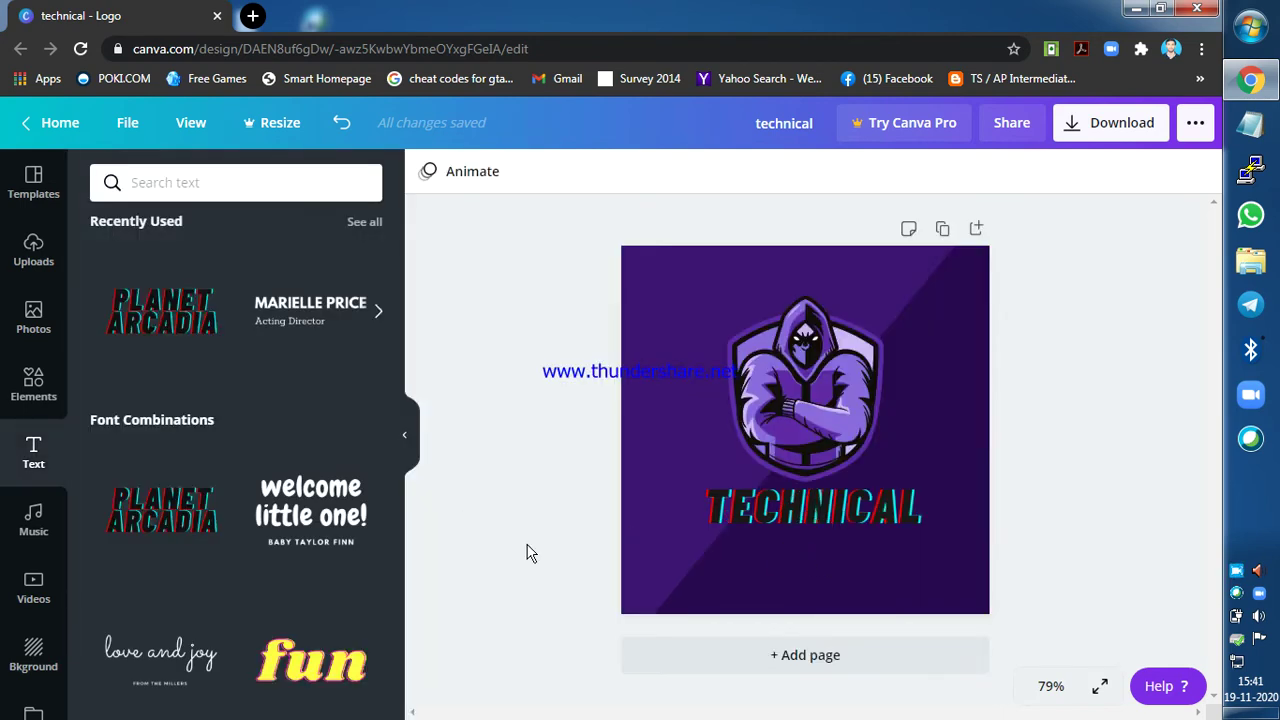
Add another PLANET ARCADIA font combination, place it beneath TECHNICAL and shrink it to font size 42.6
click(401, 325)
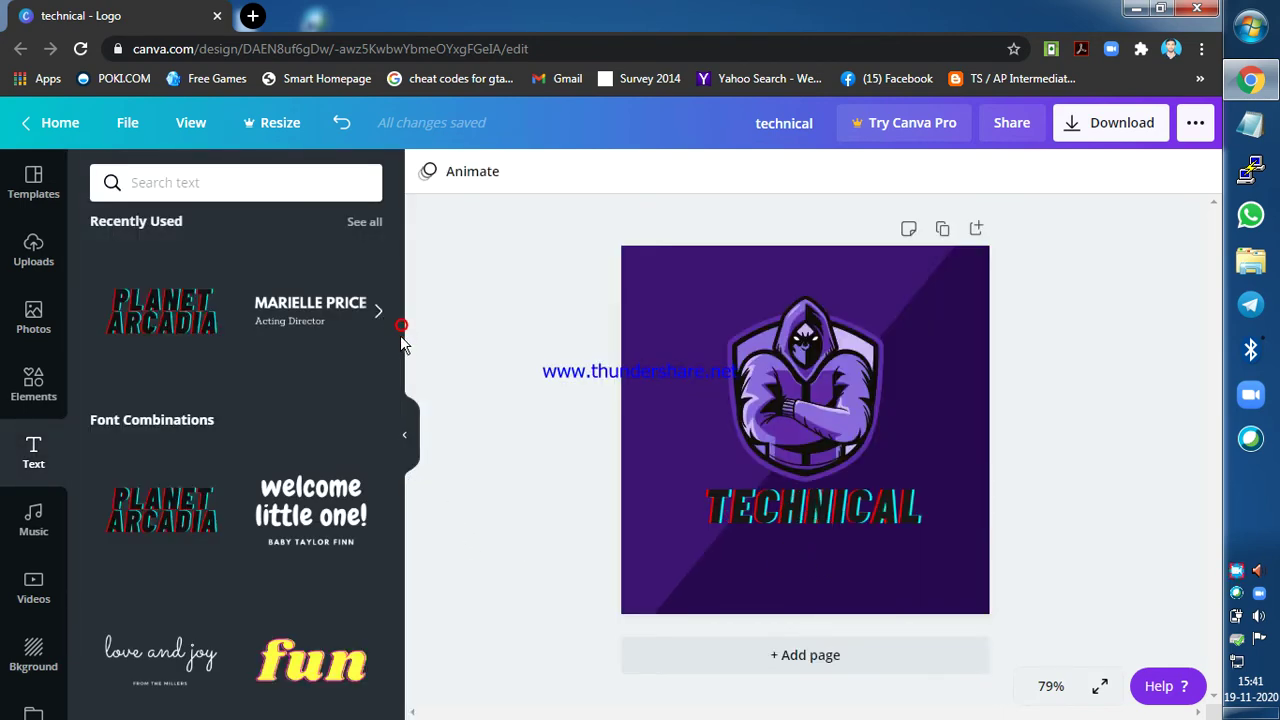
click(173, 318)
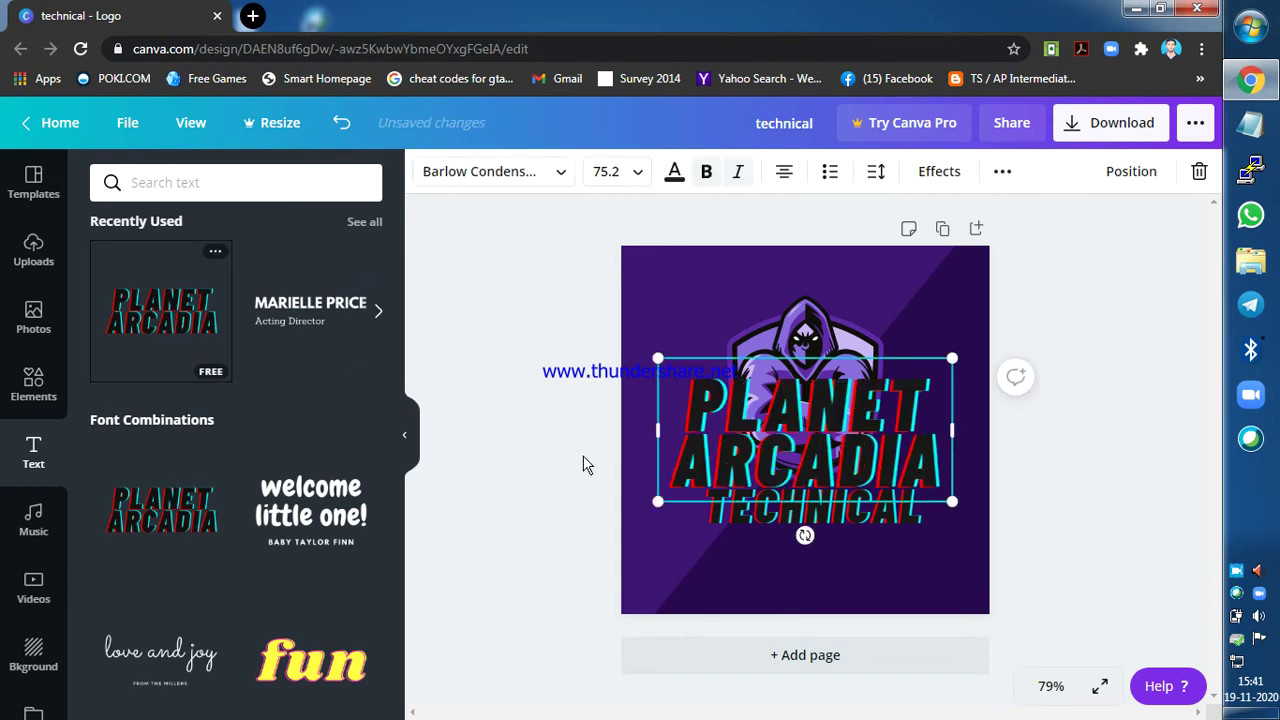
click(410, 437)
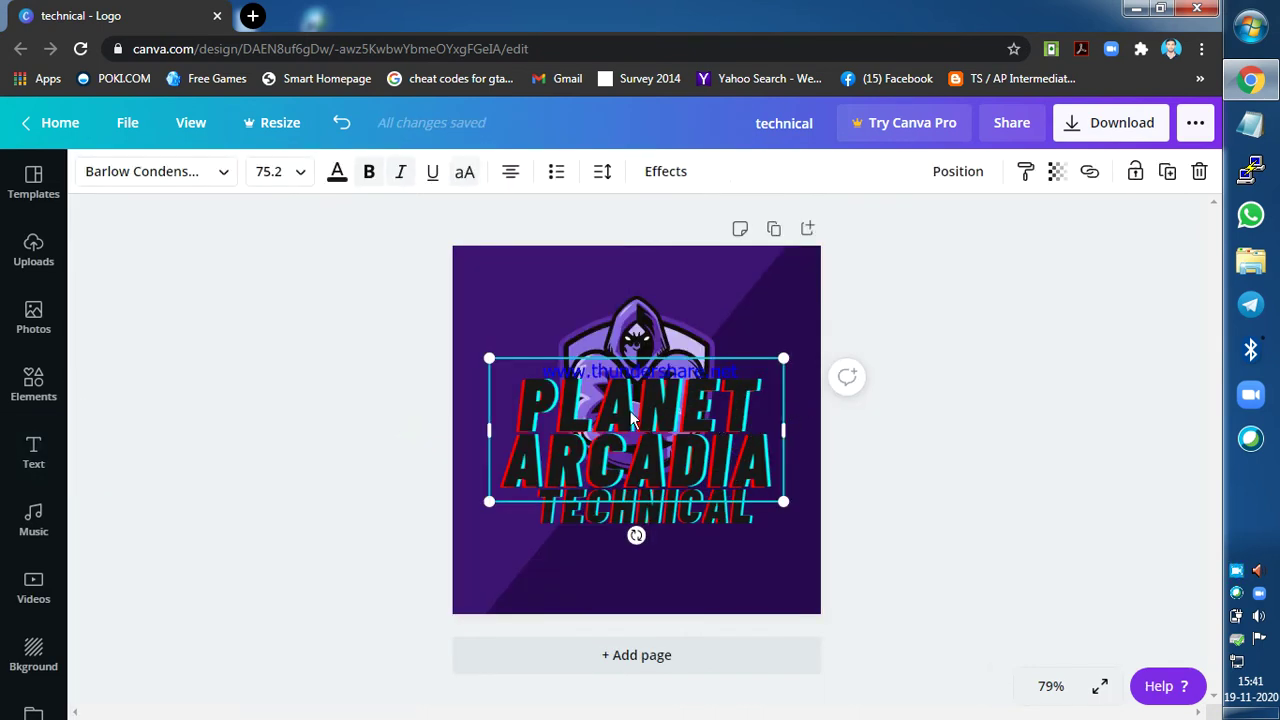
drag(627, 480, 638, 590)
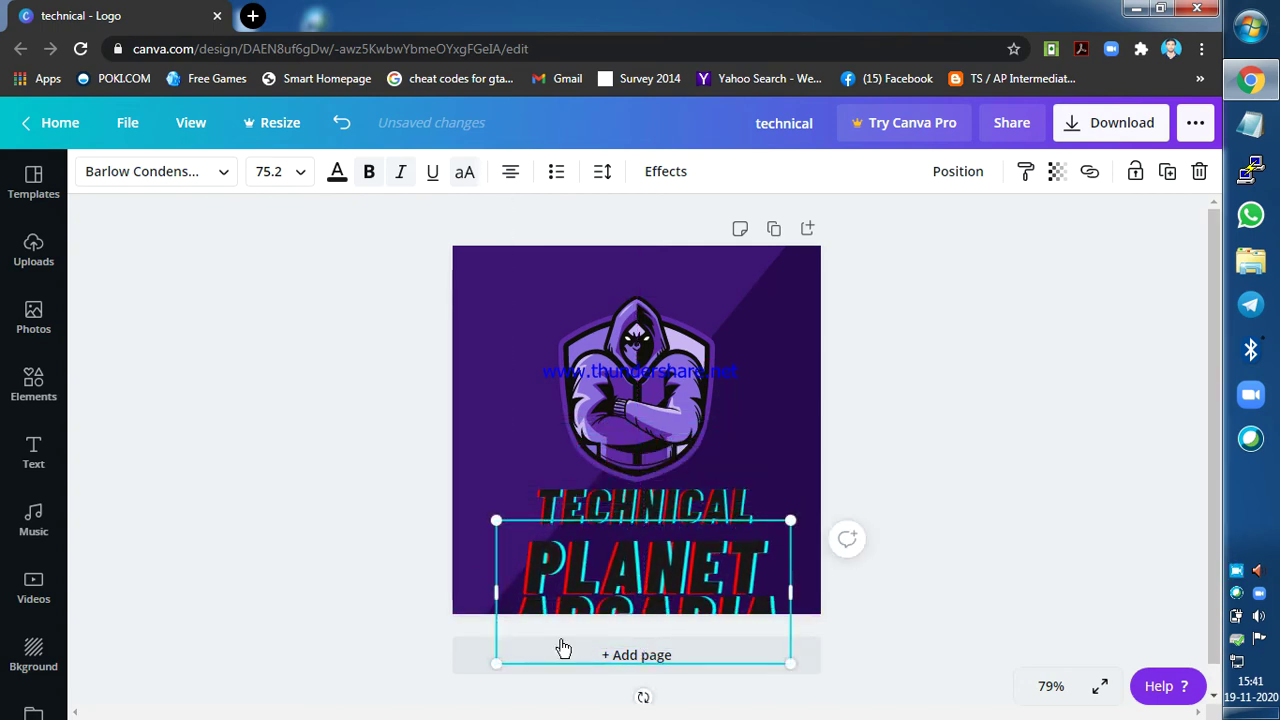
drag(496, 663, 608, 566)
drag(688, 578, 645, 585)
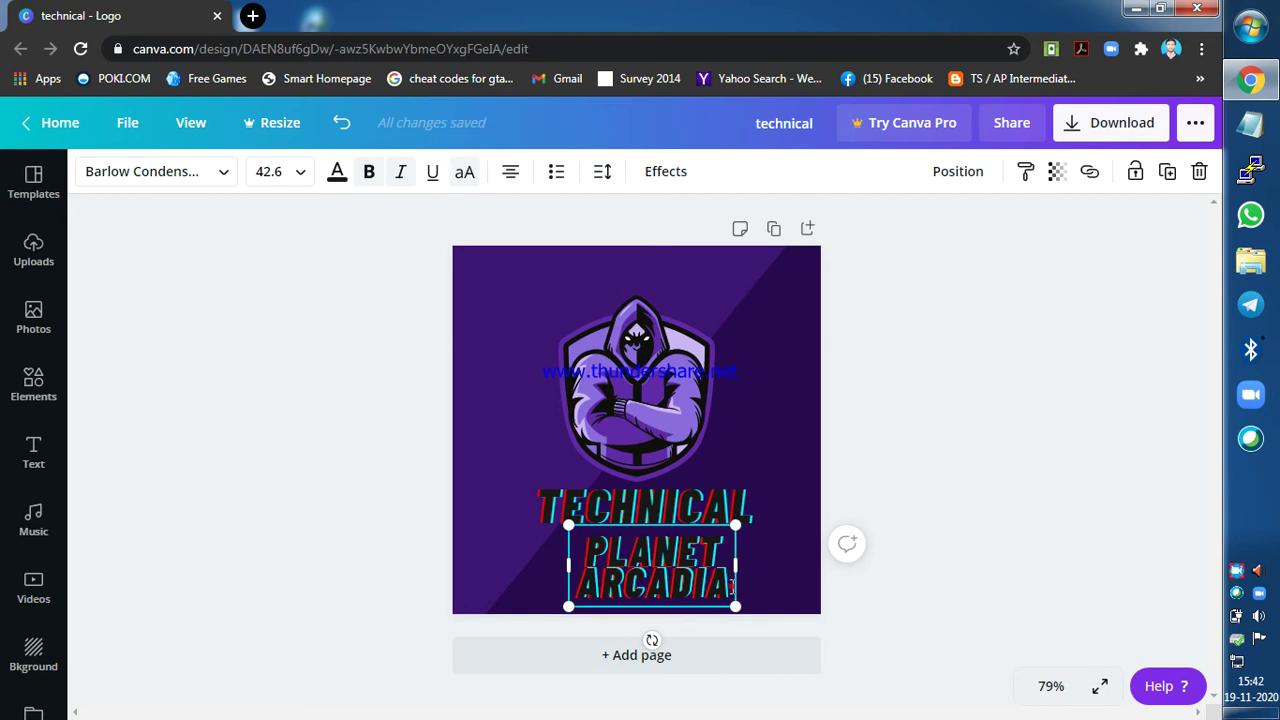
Replace the second PLANET ARCADIA text with the channel owner's first name in capitals
key(BackSpace)
key(BackSpace)
key(BackSpace)
key(BackSpace)
key(BackSpace)
key(BackSpace)
key(BackSpace)
key(BackSpace)
key(BackSpace)
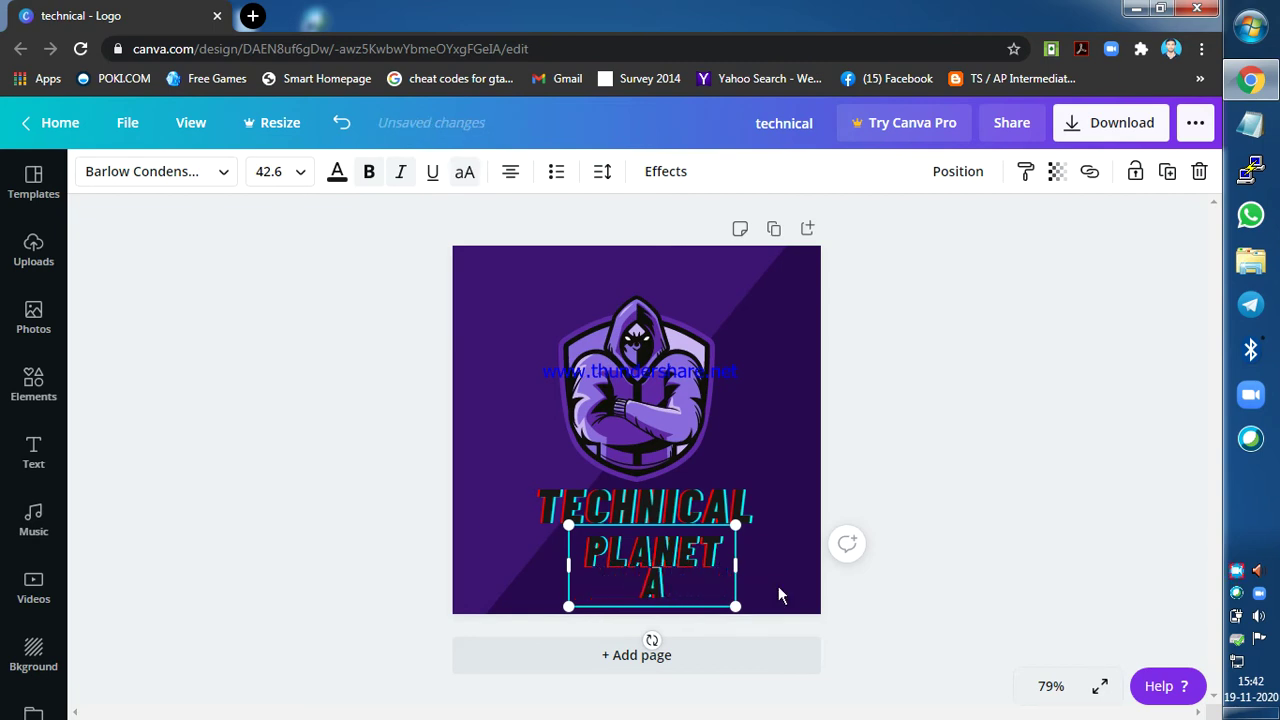
key(BackSpace)
key(BackSpace)
key(BackSpace)
key(BackSpace)
key(BackSpace)
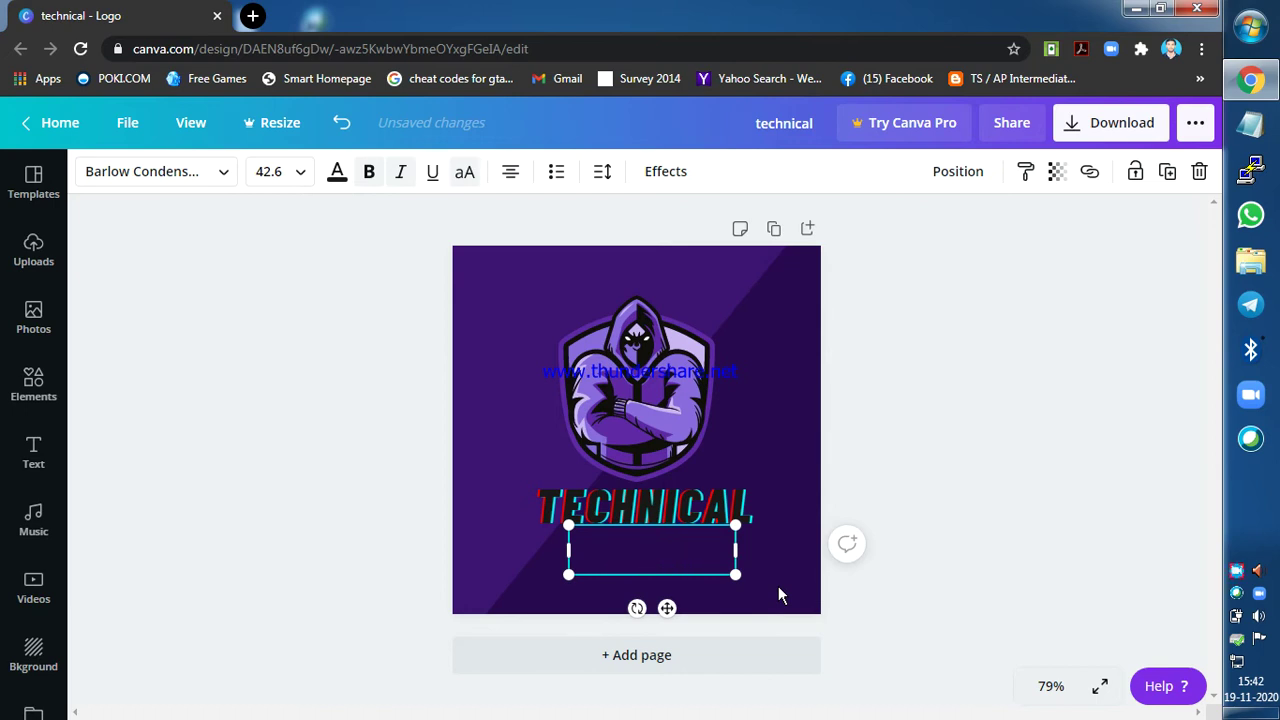
text(SUNDA)
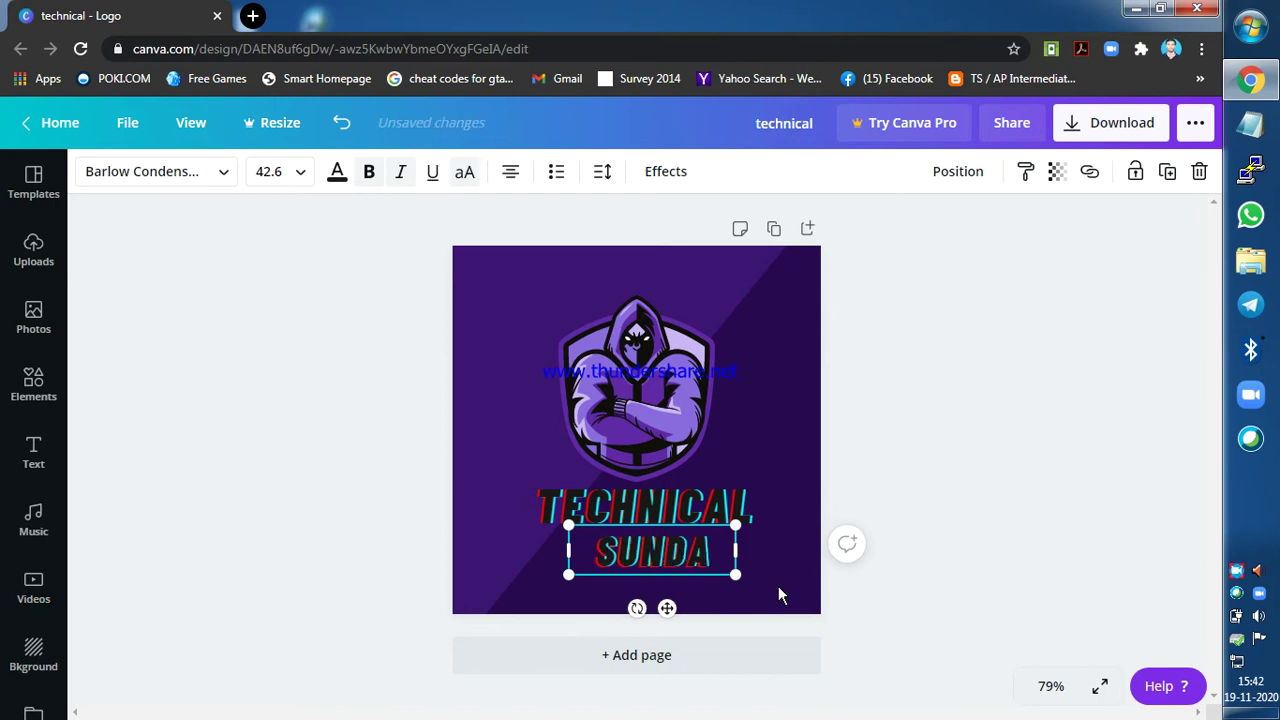
text(RAM)
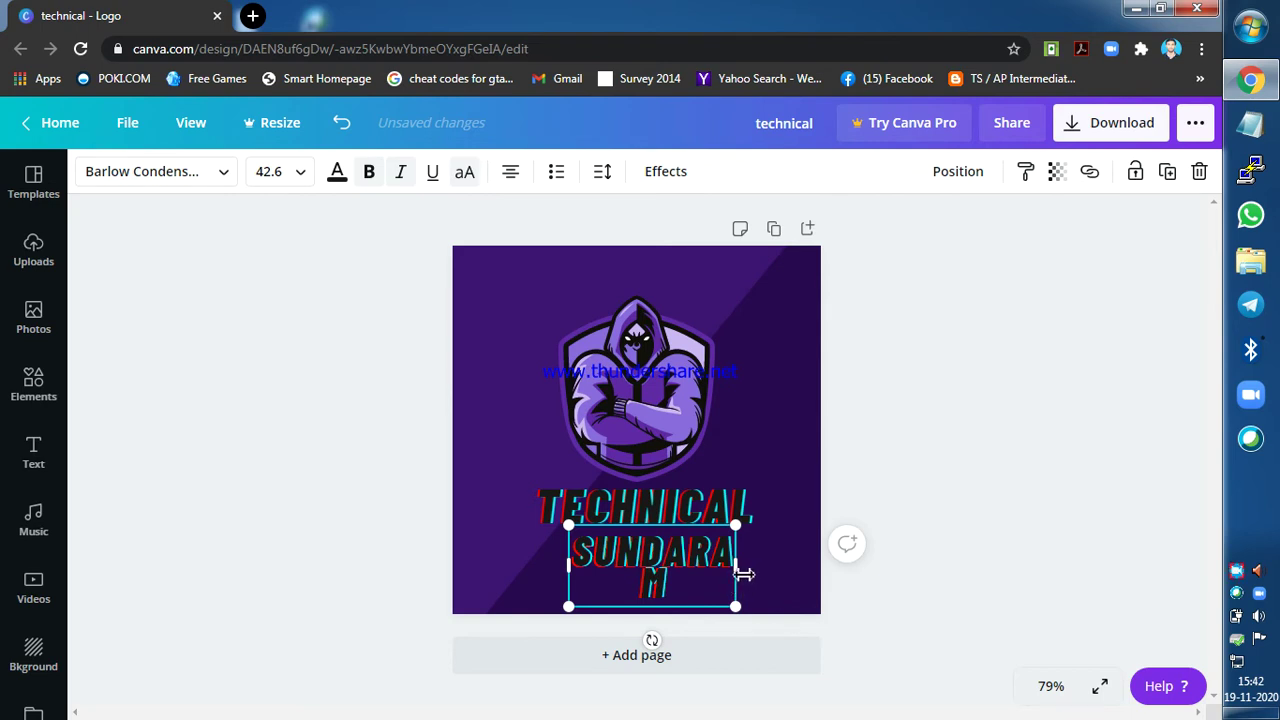
Widen the name's text box to about 302 so it fits on one line, and move it directly under TECHNICAL
drag(756, 568, 793, 560)
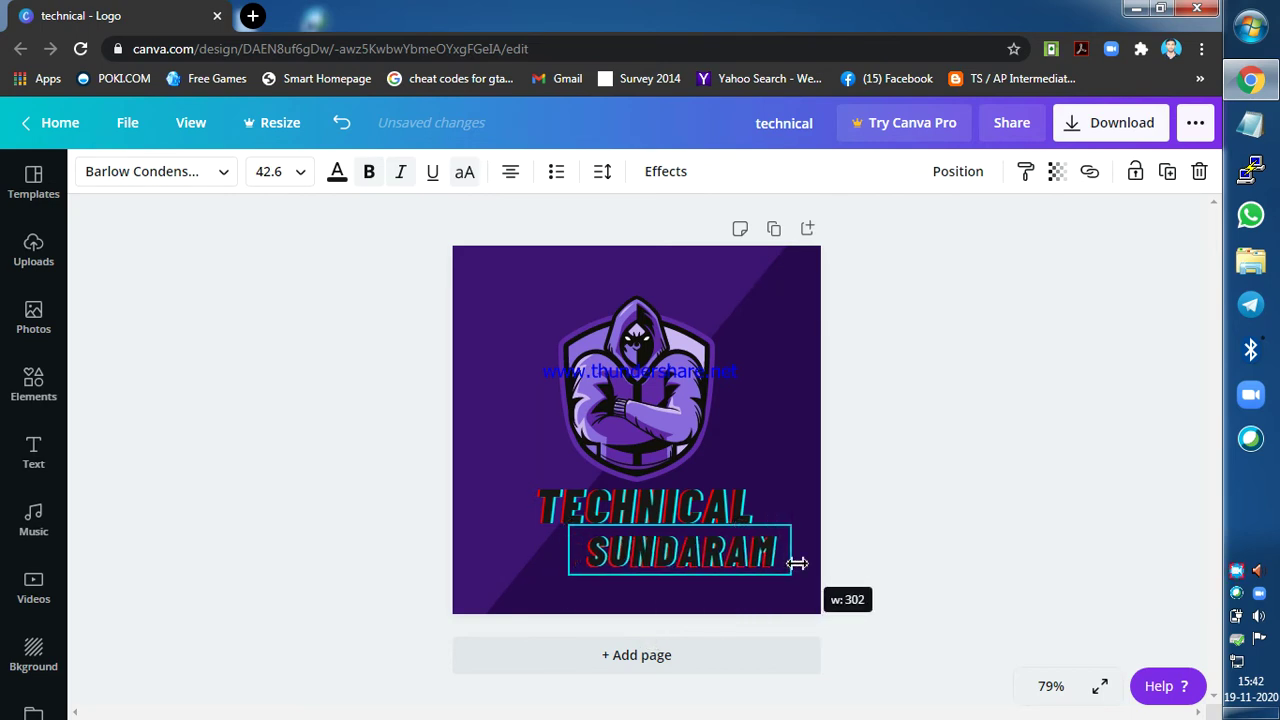
drag(703, 550, 670, 548)
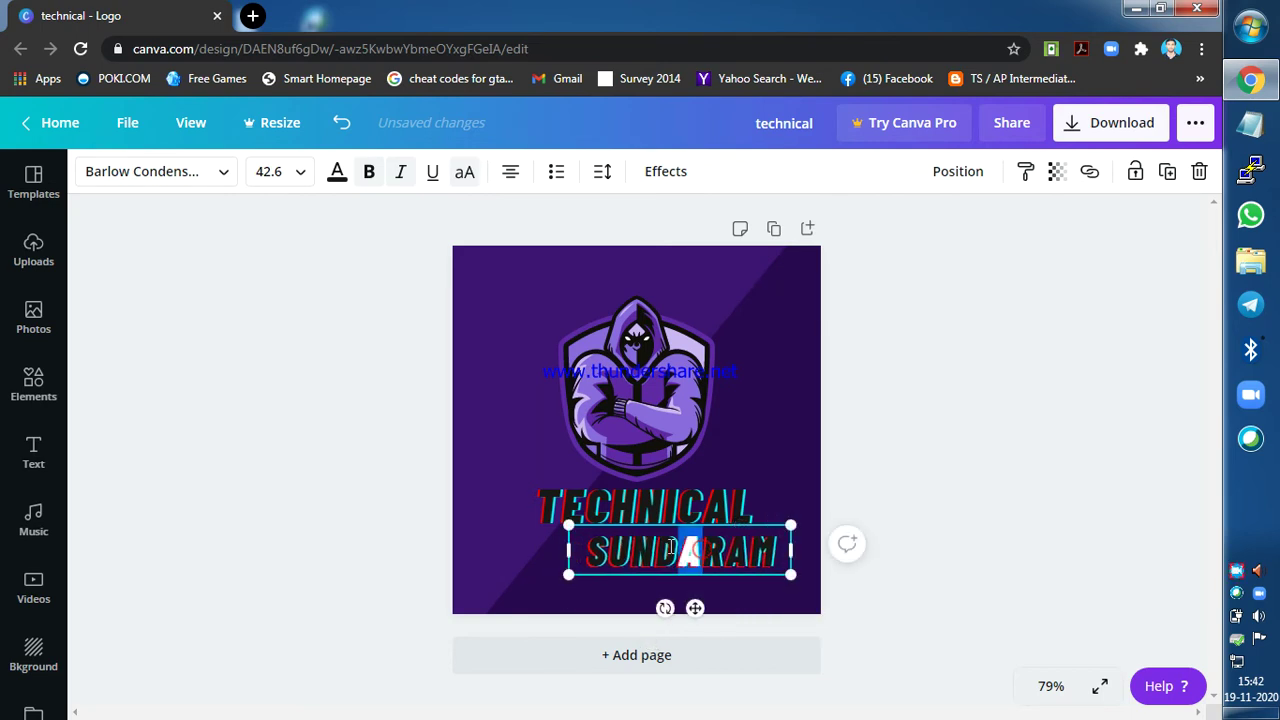
click(218, 503)
mouse_move(621, 547)
mouse_down()
mouse_move(662, 541)
mouse_move(641, 532)
mouse_up()
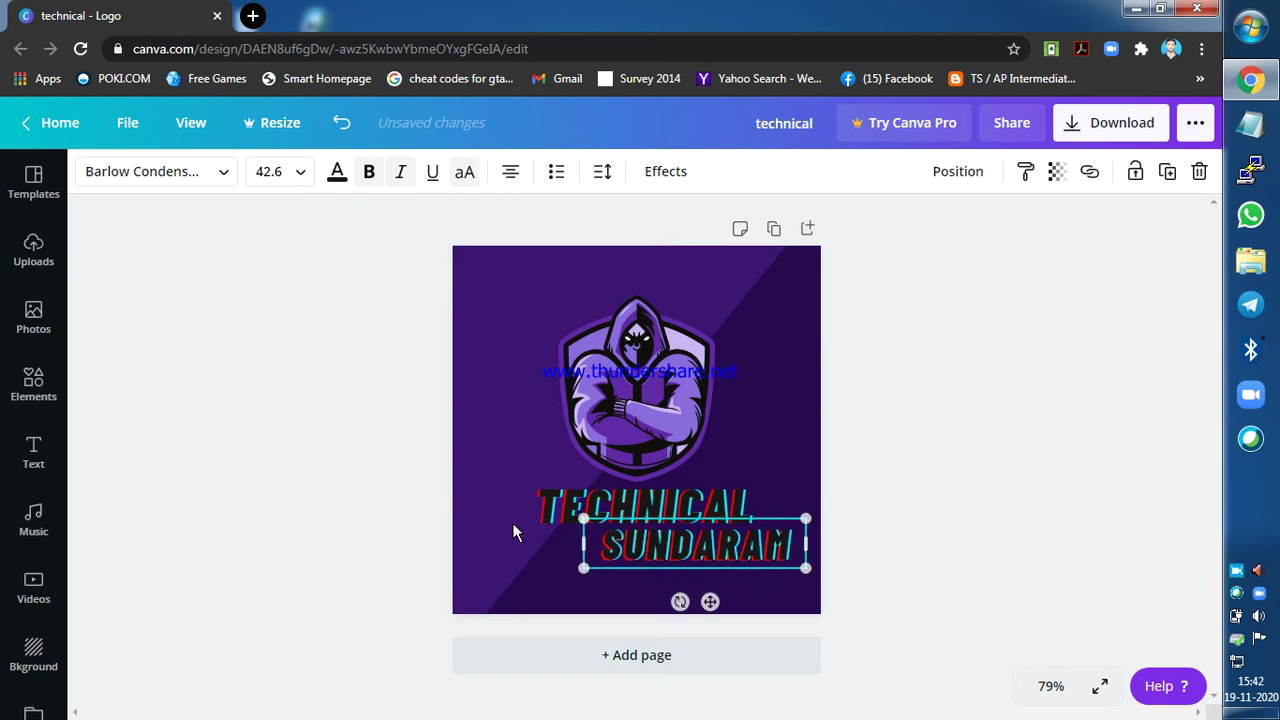
click(272, 467)
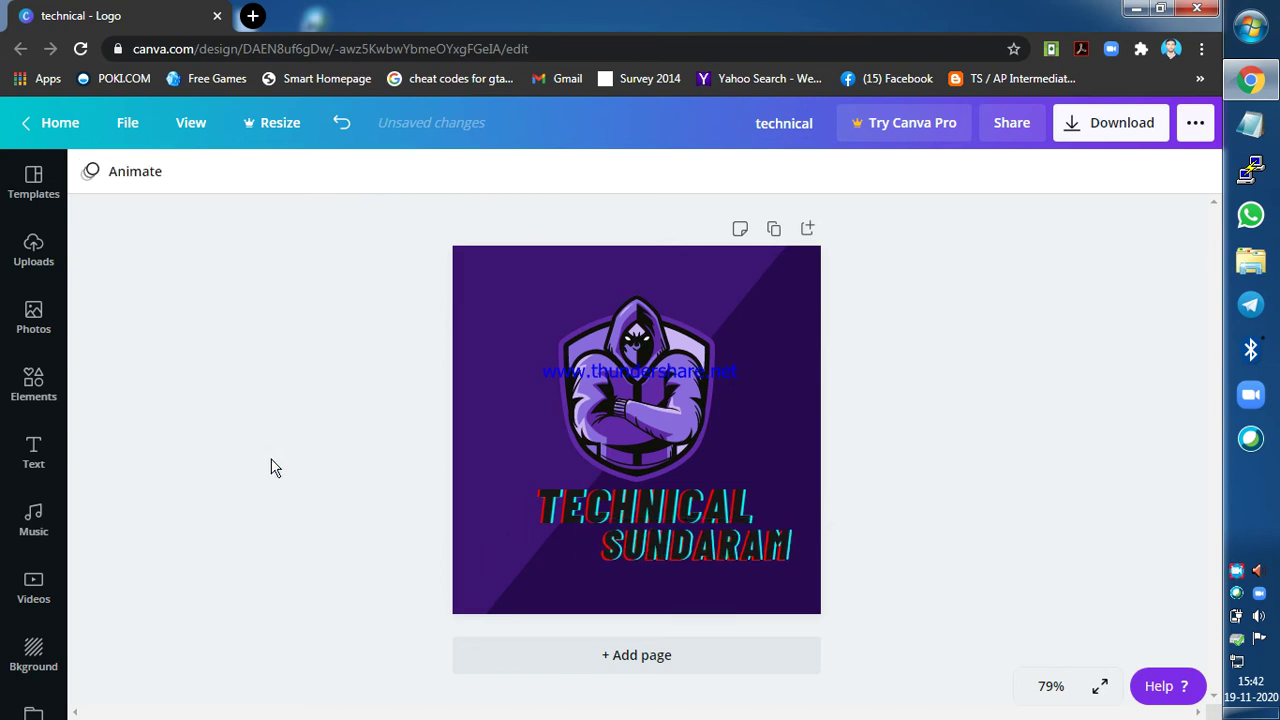
click(760, 552)
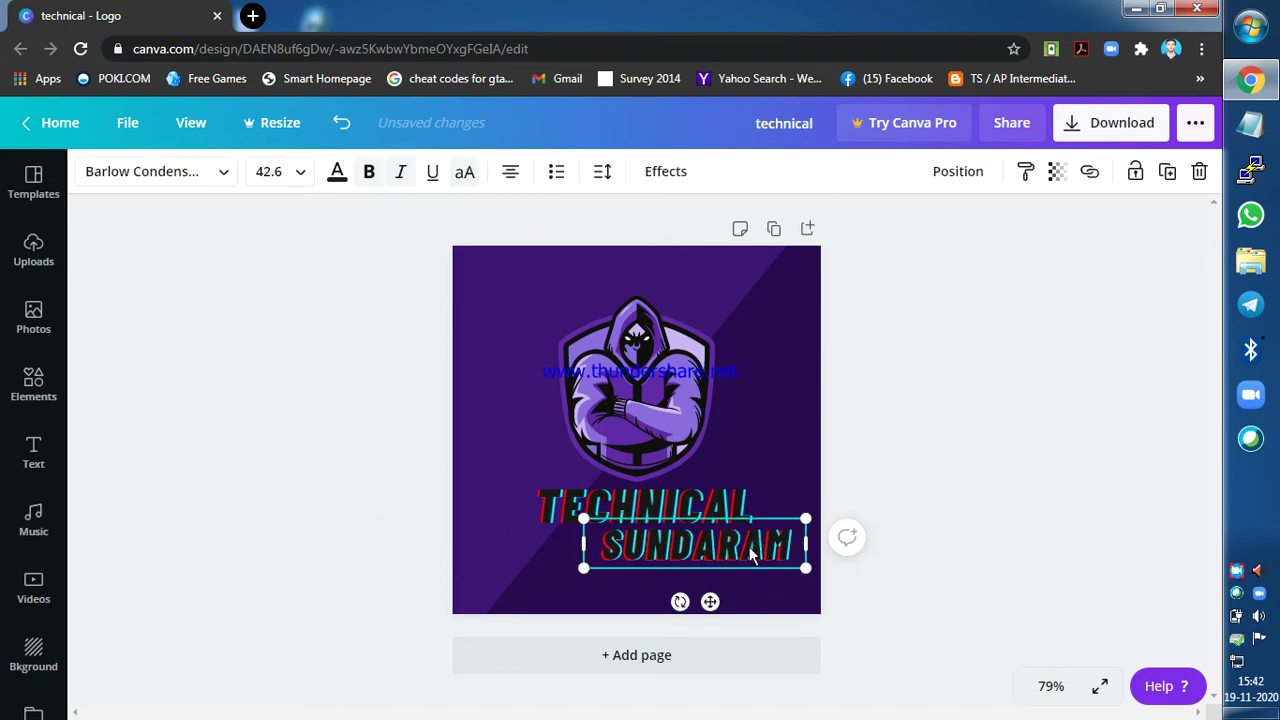
drag(750, 552, 688, 547)
Widen the TECHNICAL text box slightly on both sides
click(676, 507)
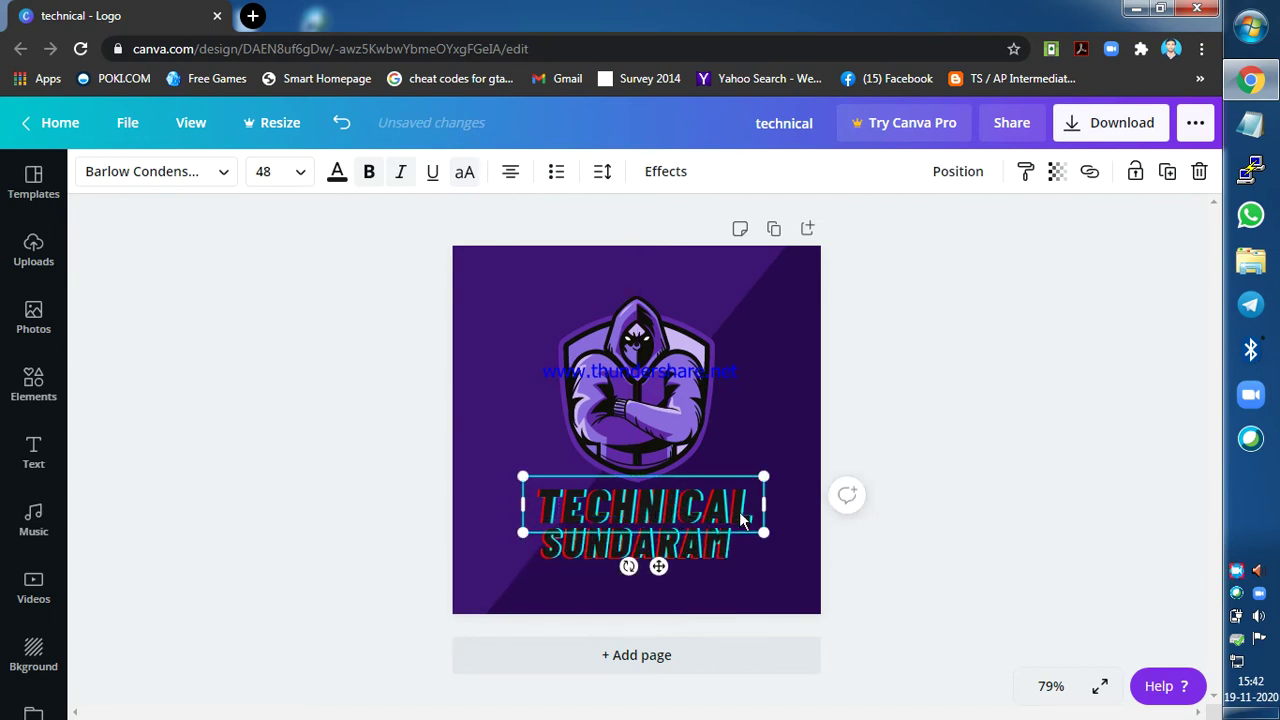
drag(772, 512, 789, 511)
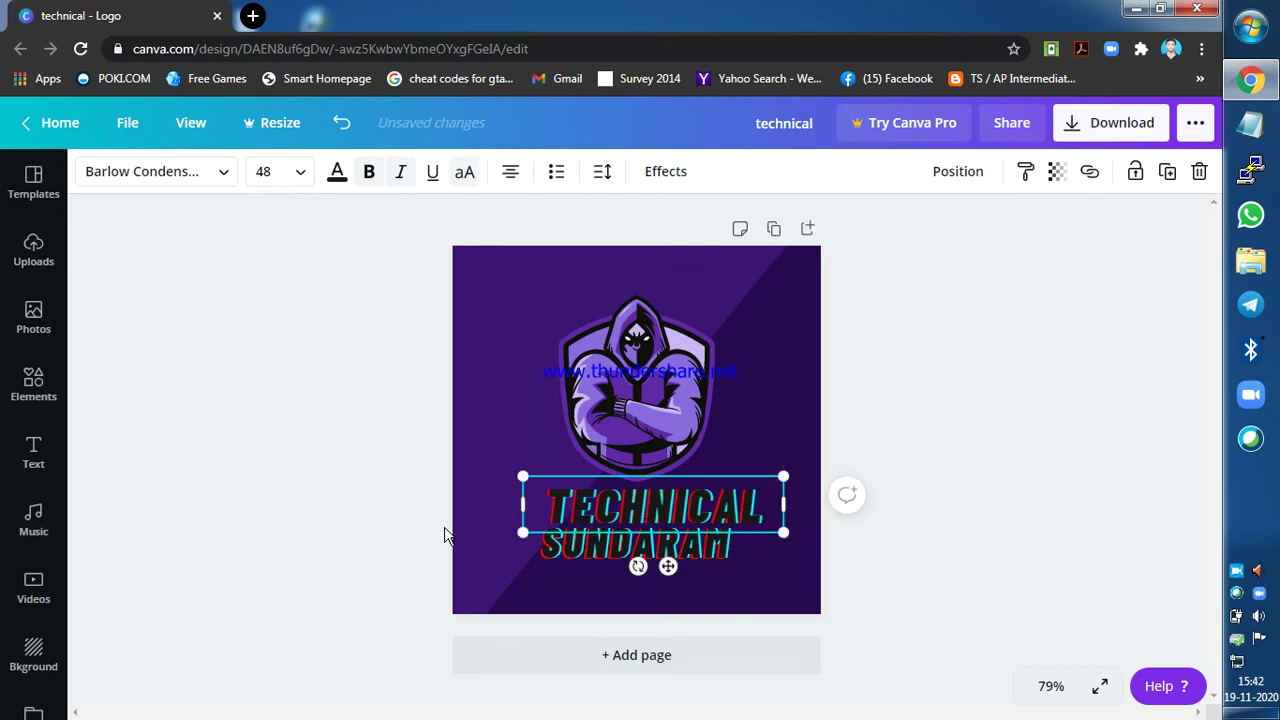
drag(515, 507, 499, 506)
Move the name line slightly down and centre it beneath TECHNICAL with a small gap
drag(352, 543, 608, 568)
click(600, 558)
click(378, 498)
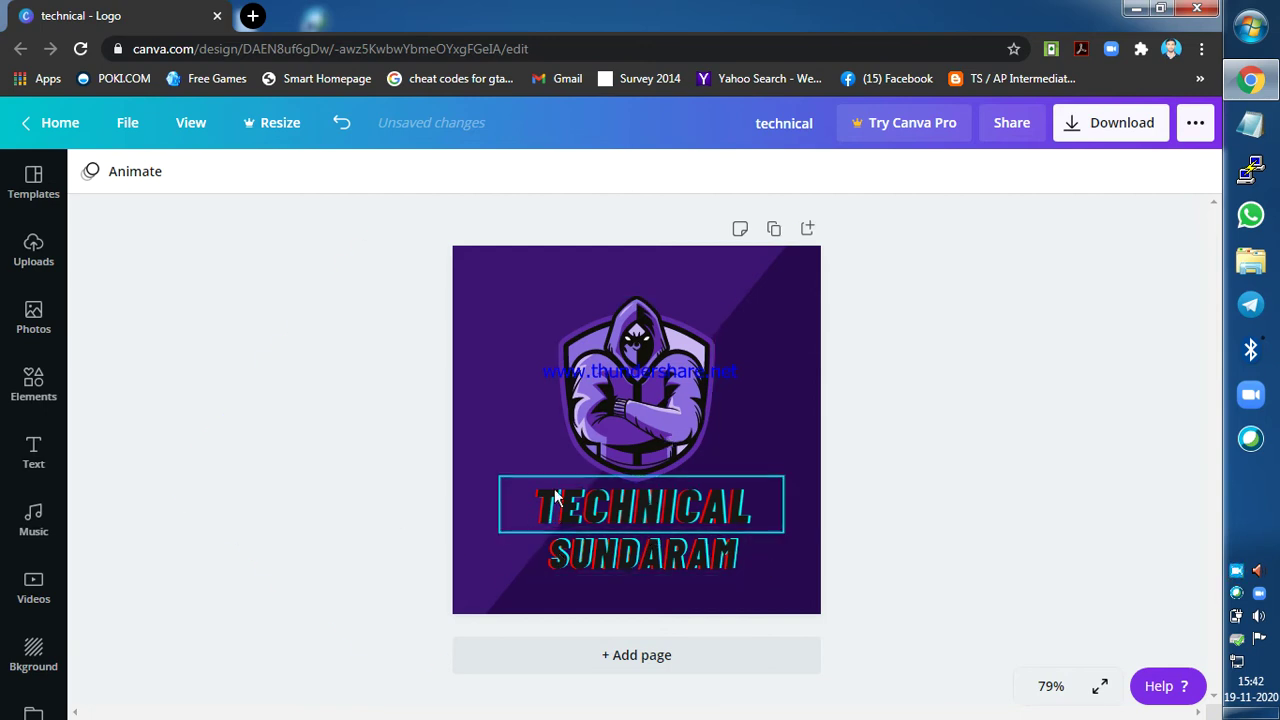
Nudge the hooded figure artwork slightly up and to the side, and change its dark purple areas to bright red
click(625, 393)
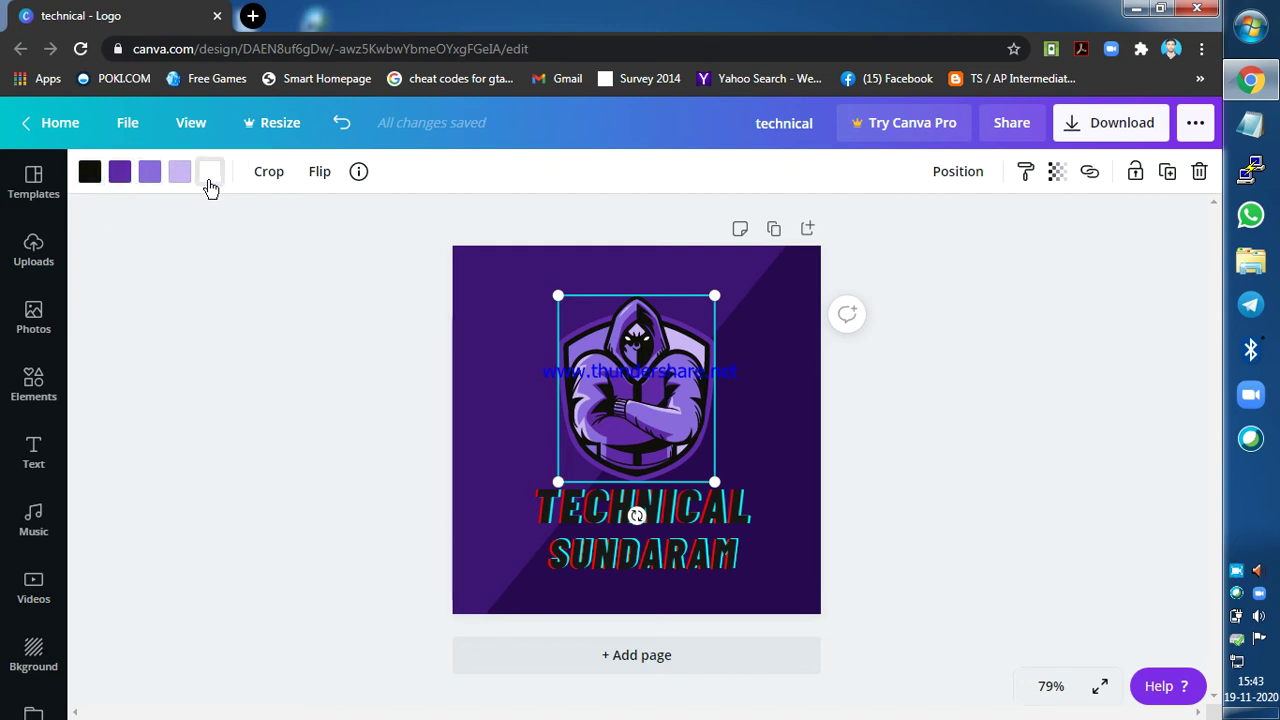
click(119, 171)
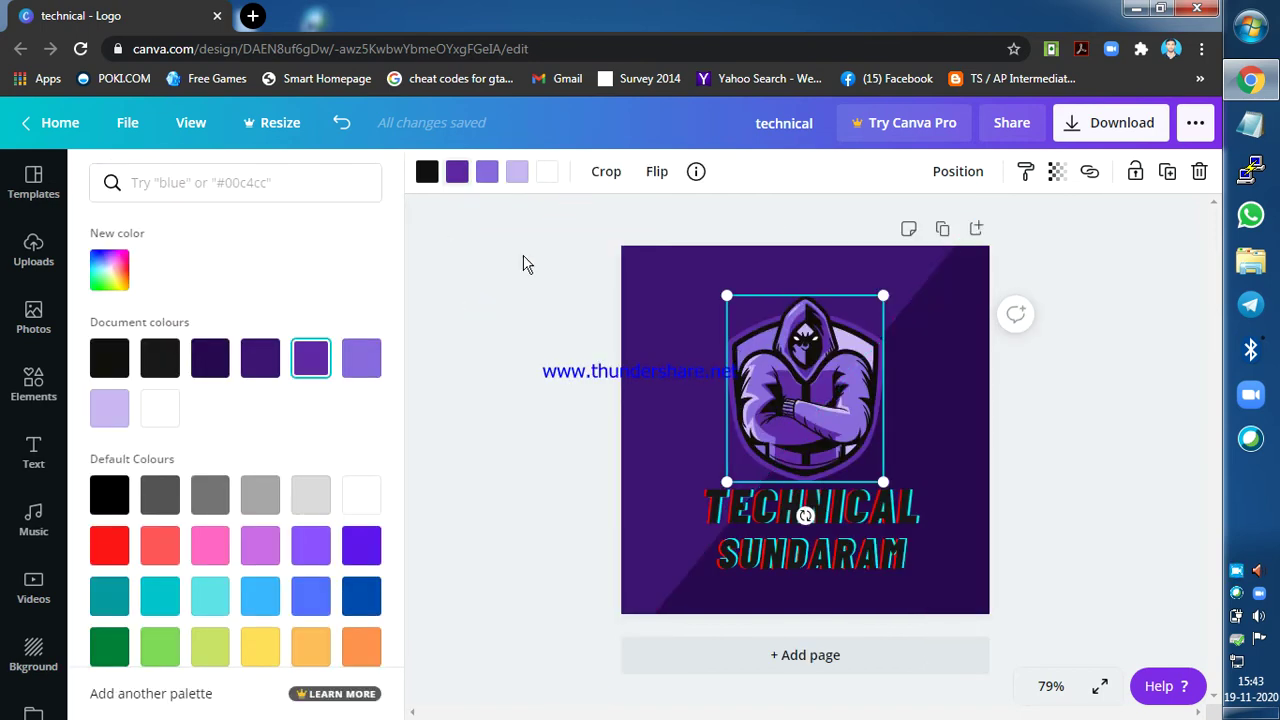
drag(778, 450, 746, 441)
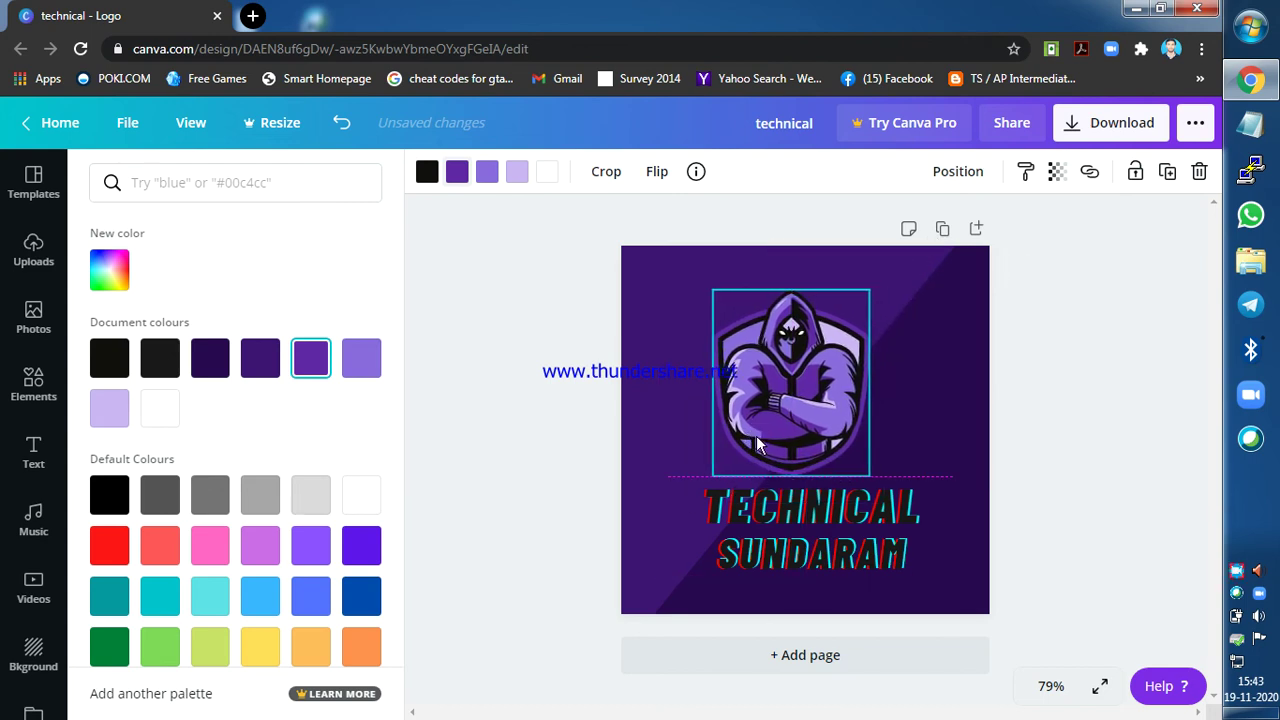
click(534, 455)
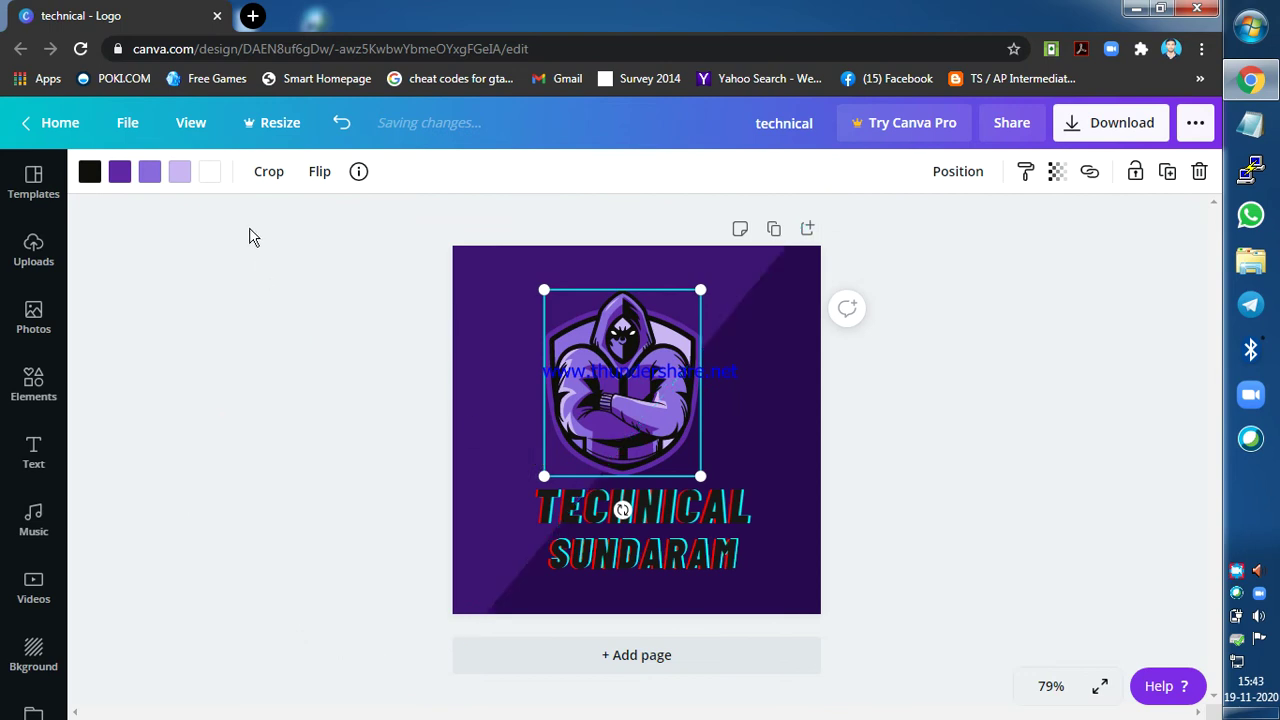
click(117, 173)
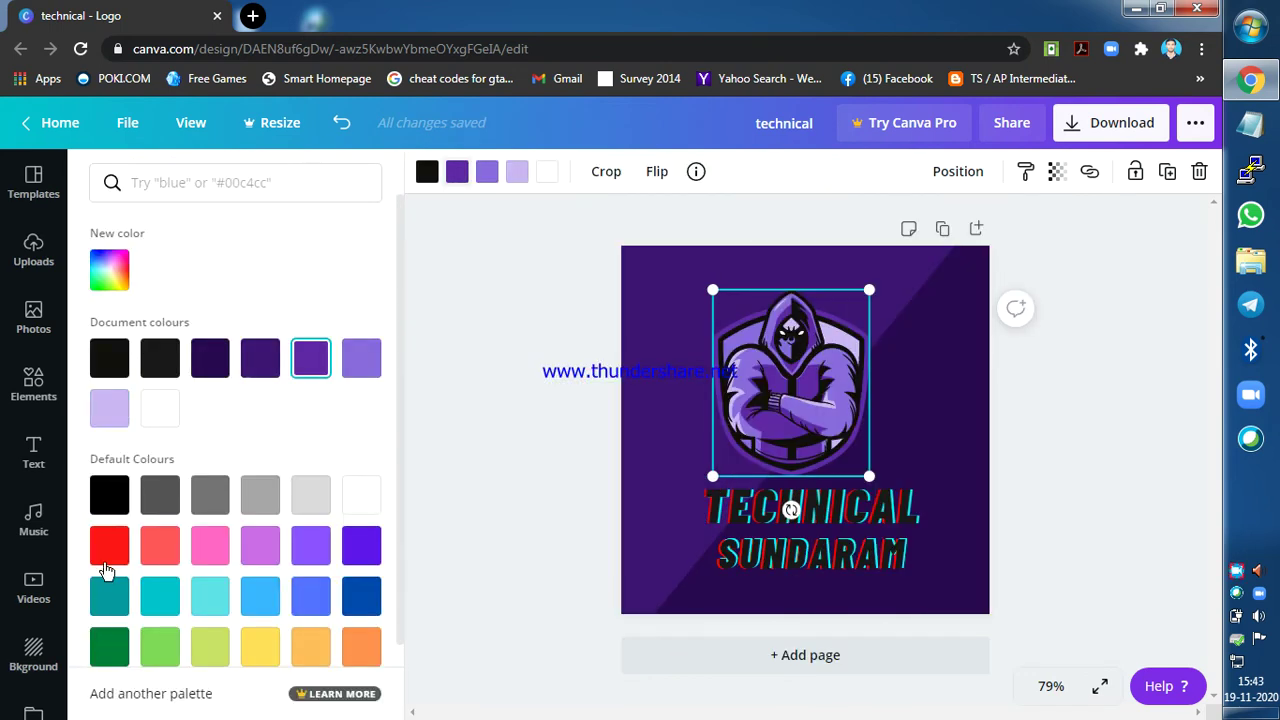
click(110, 548)
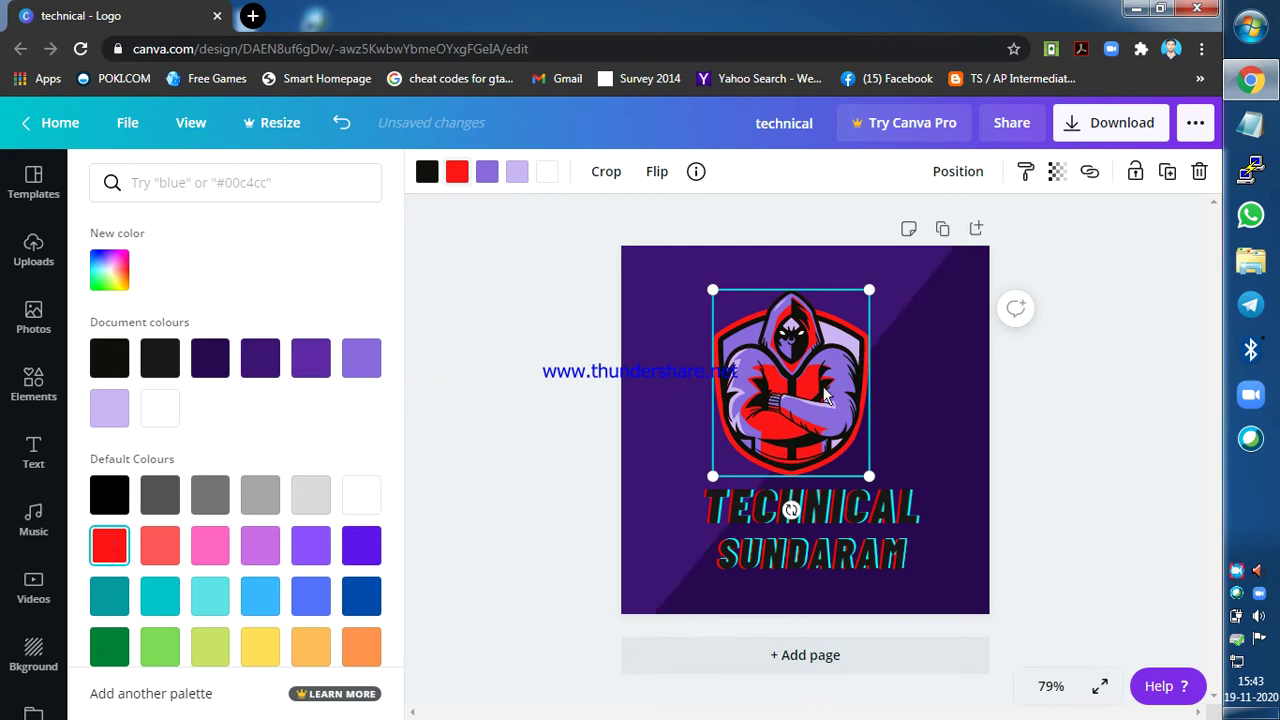
Change the medium purple areas of the hooded figure artwork to dark blue
click(487, 176)
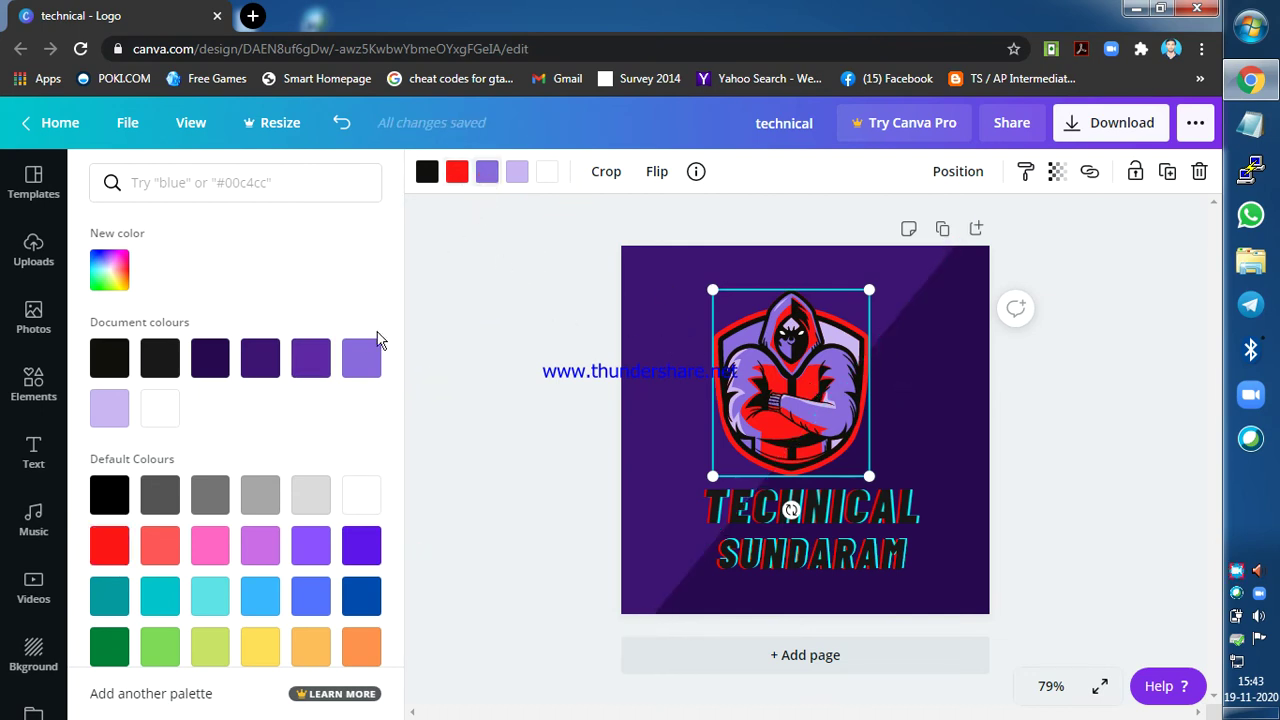
click(360, 584)
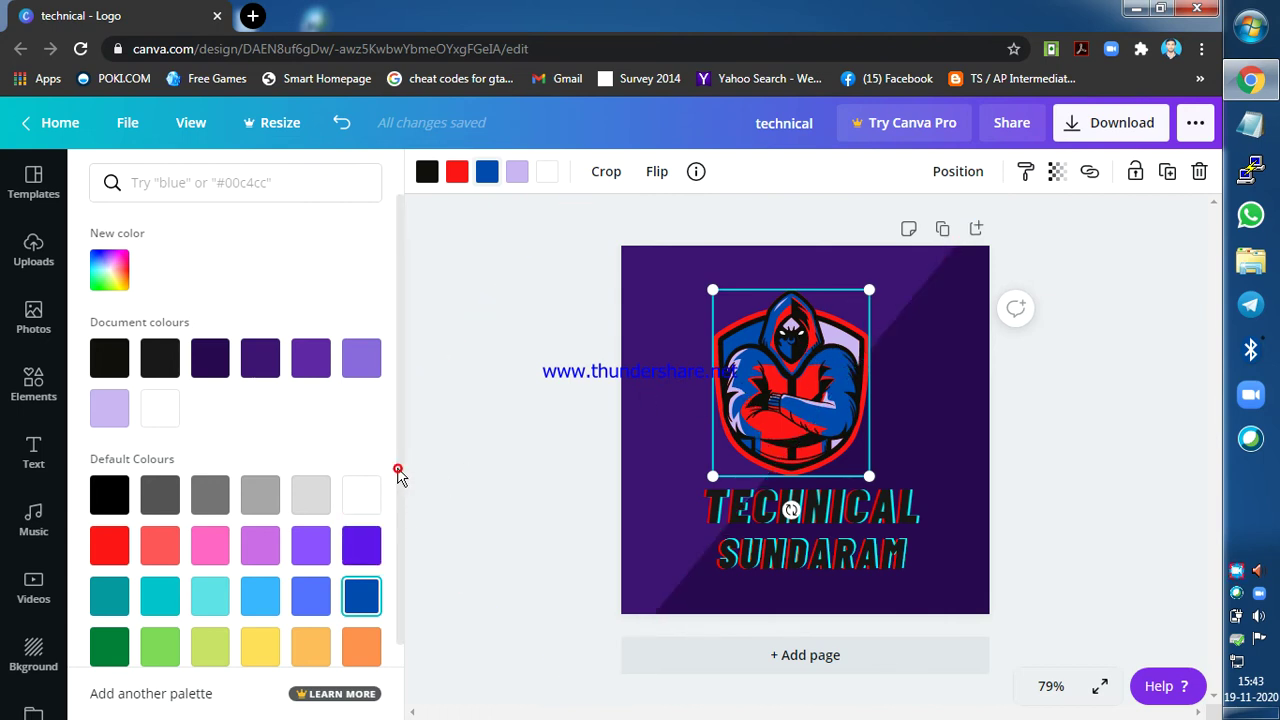
drag(398, 470, 393, 550)
scroll(408, 460, up, 1)
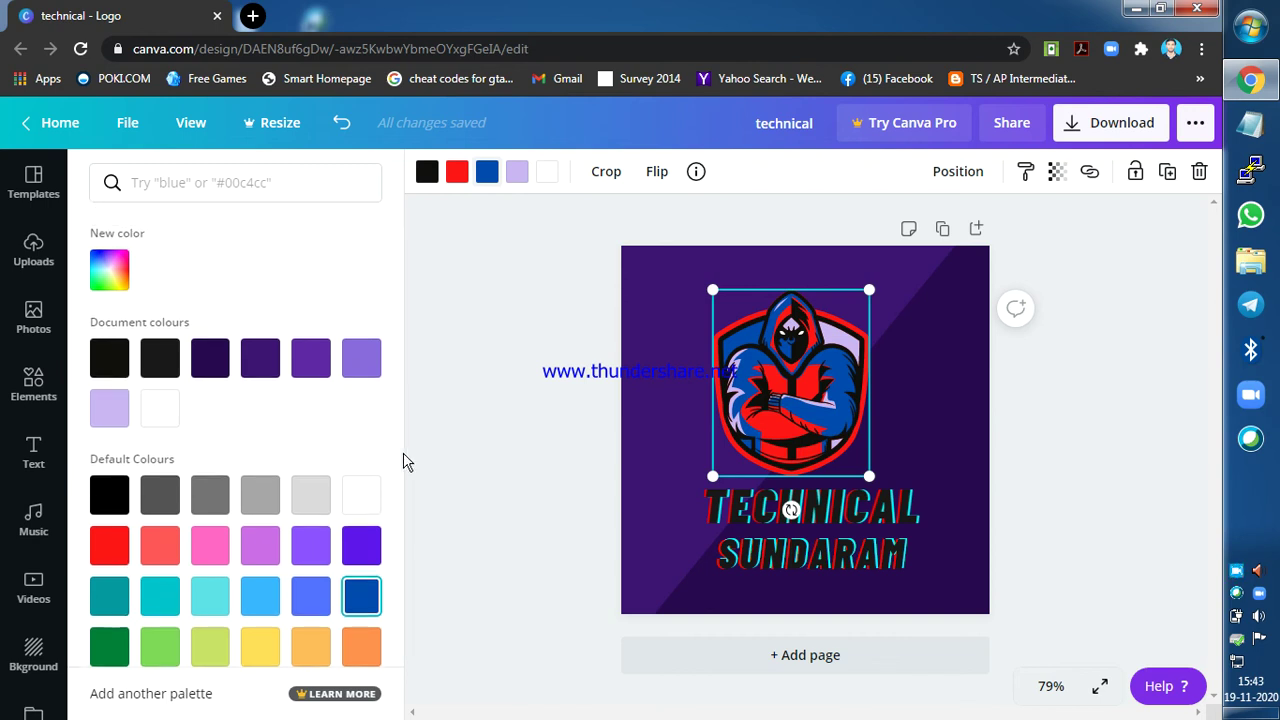
drag(398, 464, 431, 600)
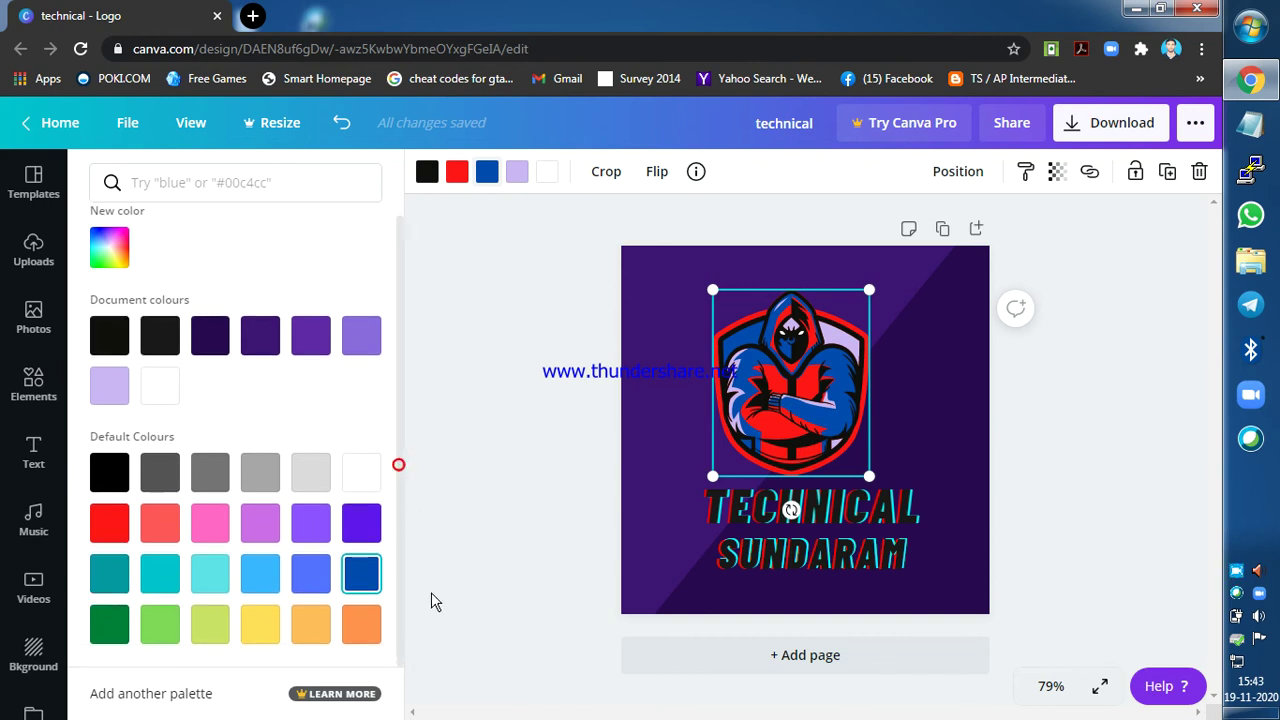
click(491, 545)
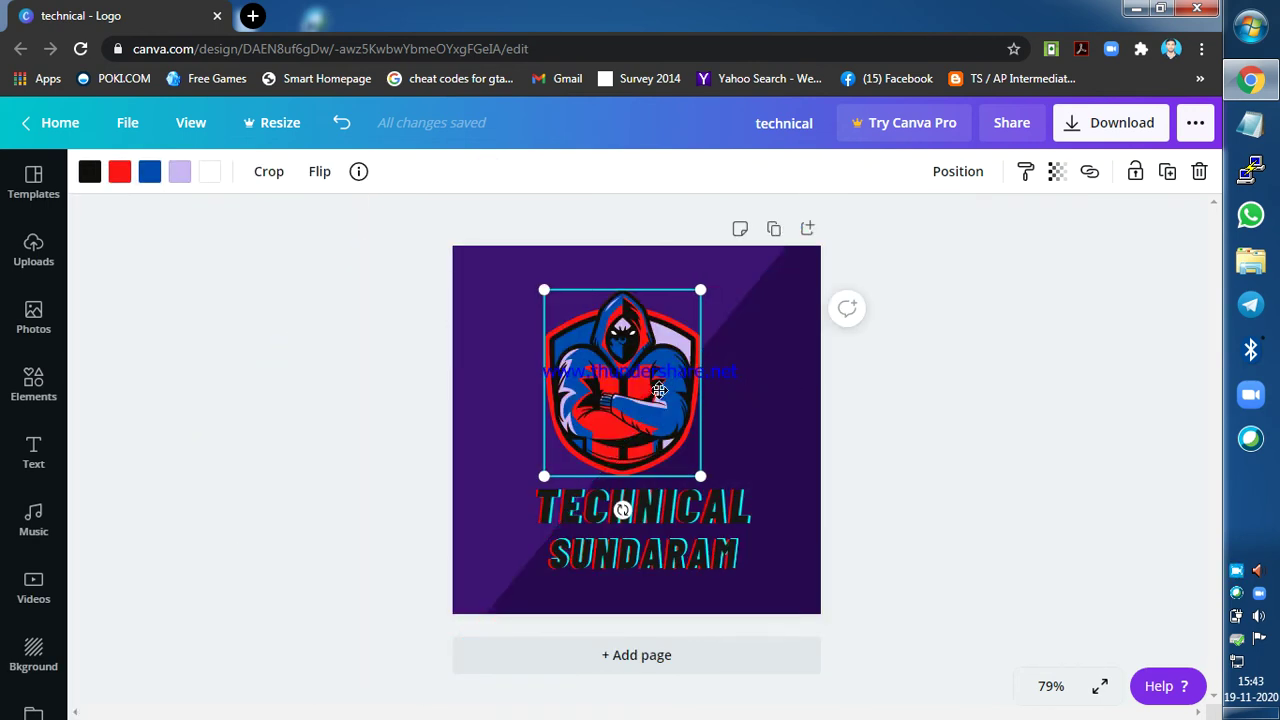
Centre the hooded figure artwork horizontally on the page, above the TECHNICAL text
drag(659, 390, 655, 391)
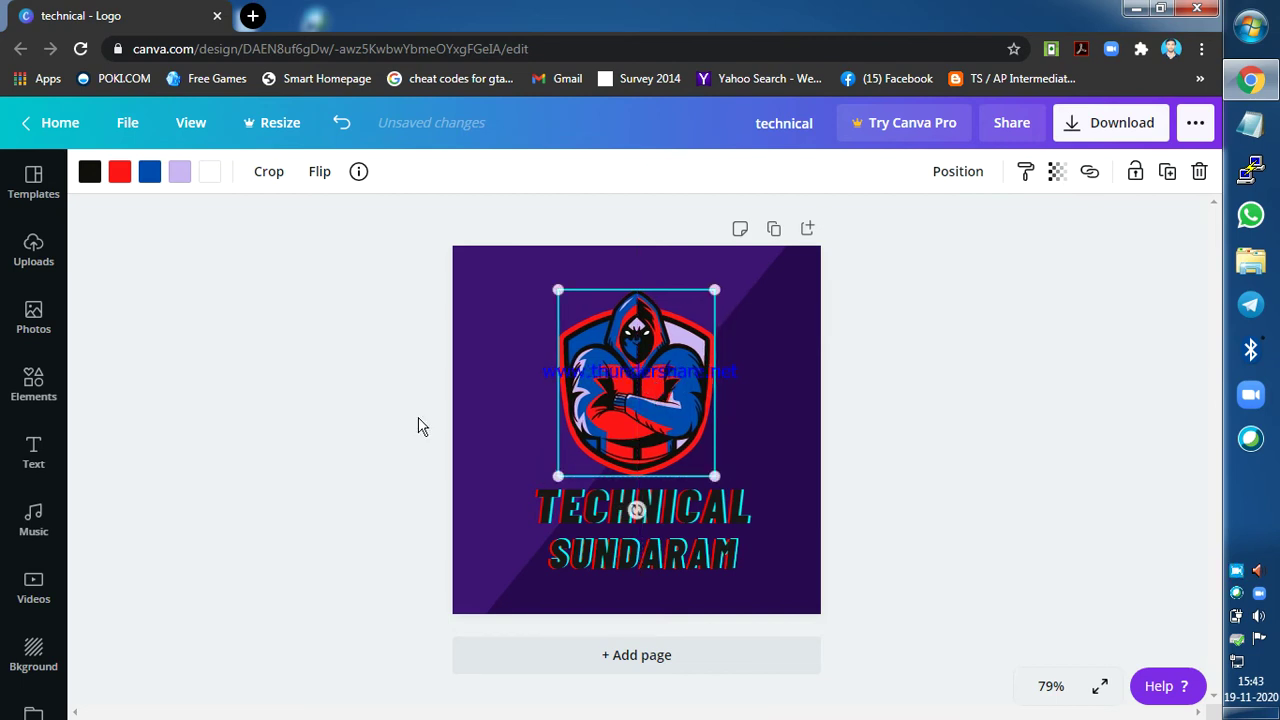
click(371, 651)
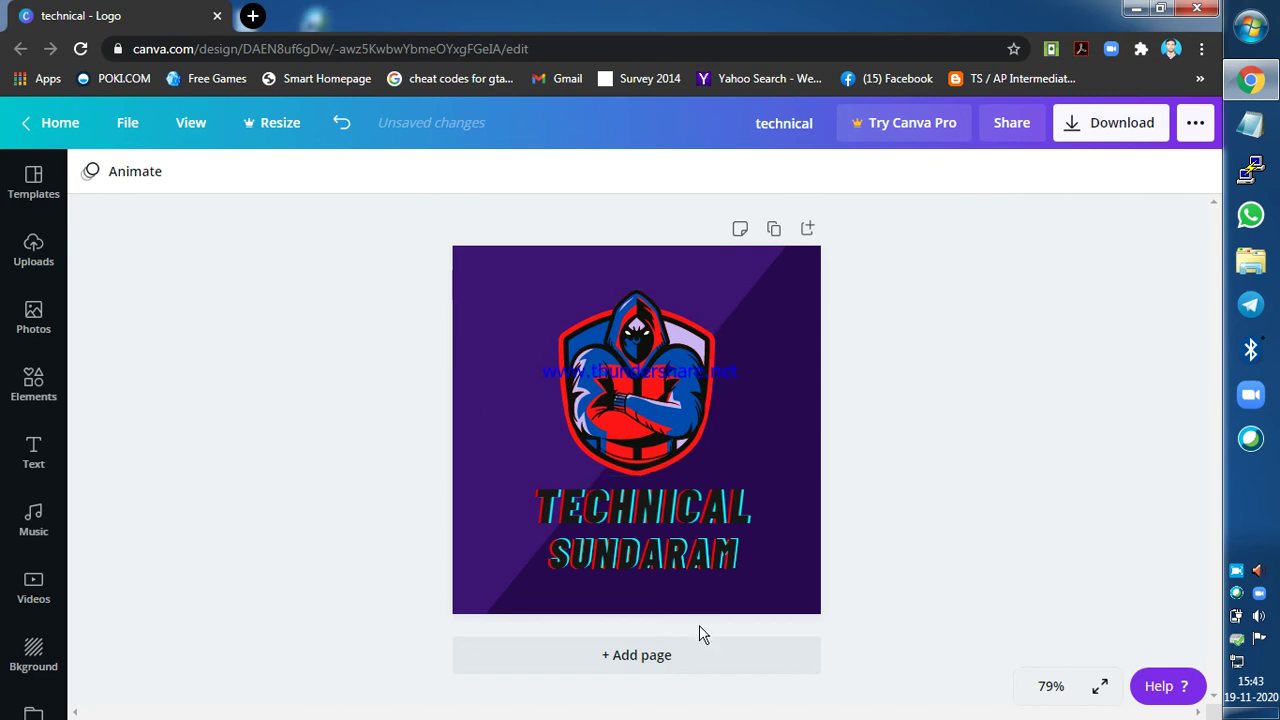
click(766, 500)
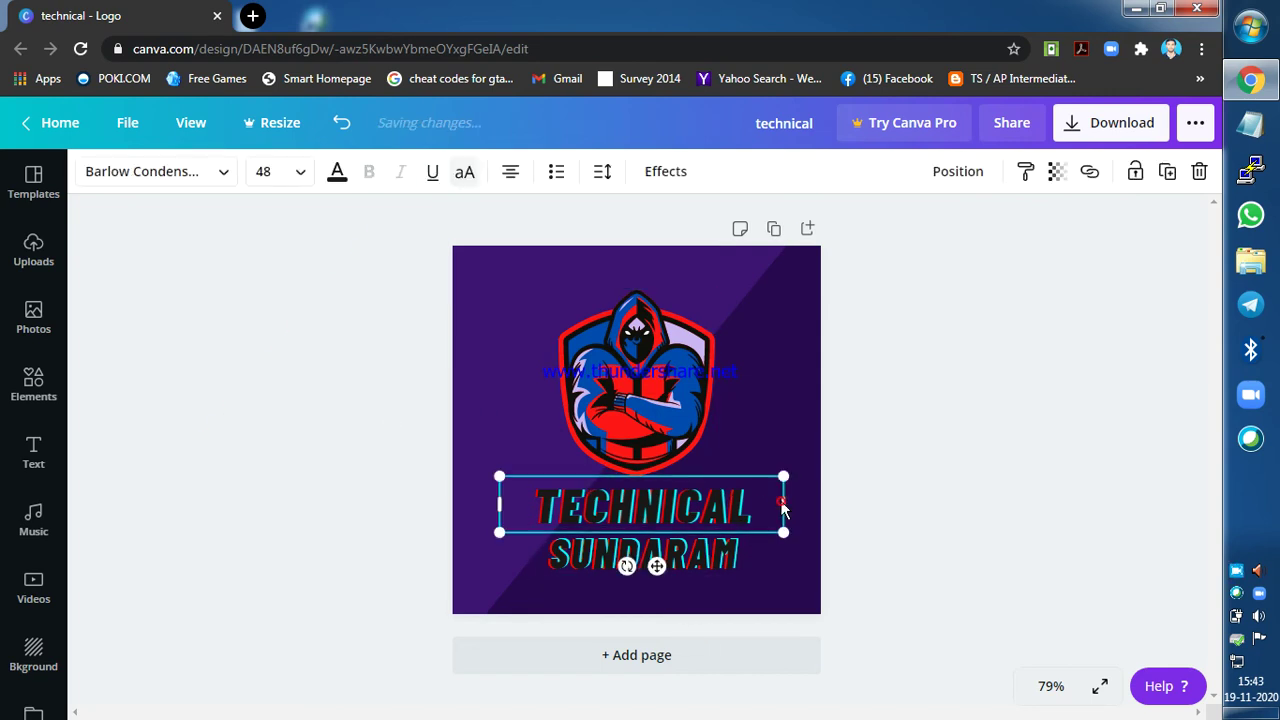
Change the page's dark purple background colour to black
click(761, 387)
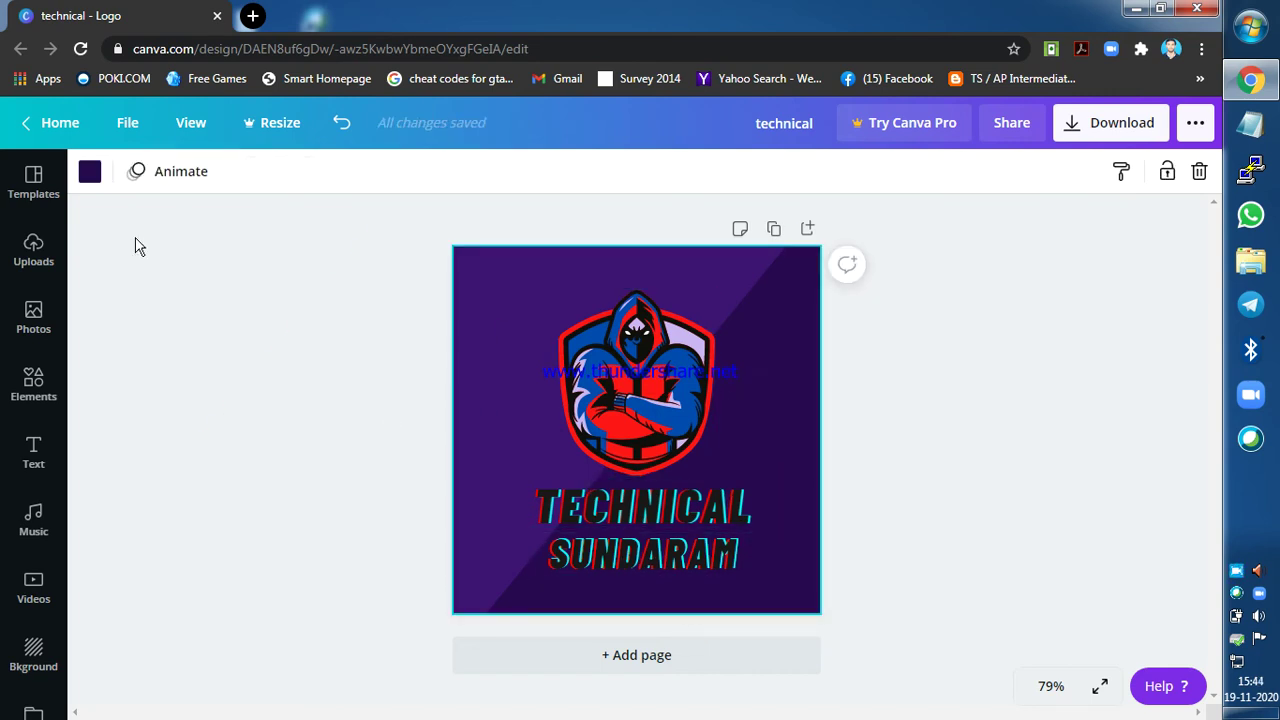
click(99, 170)
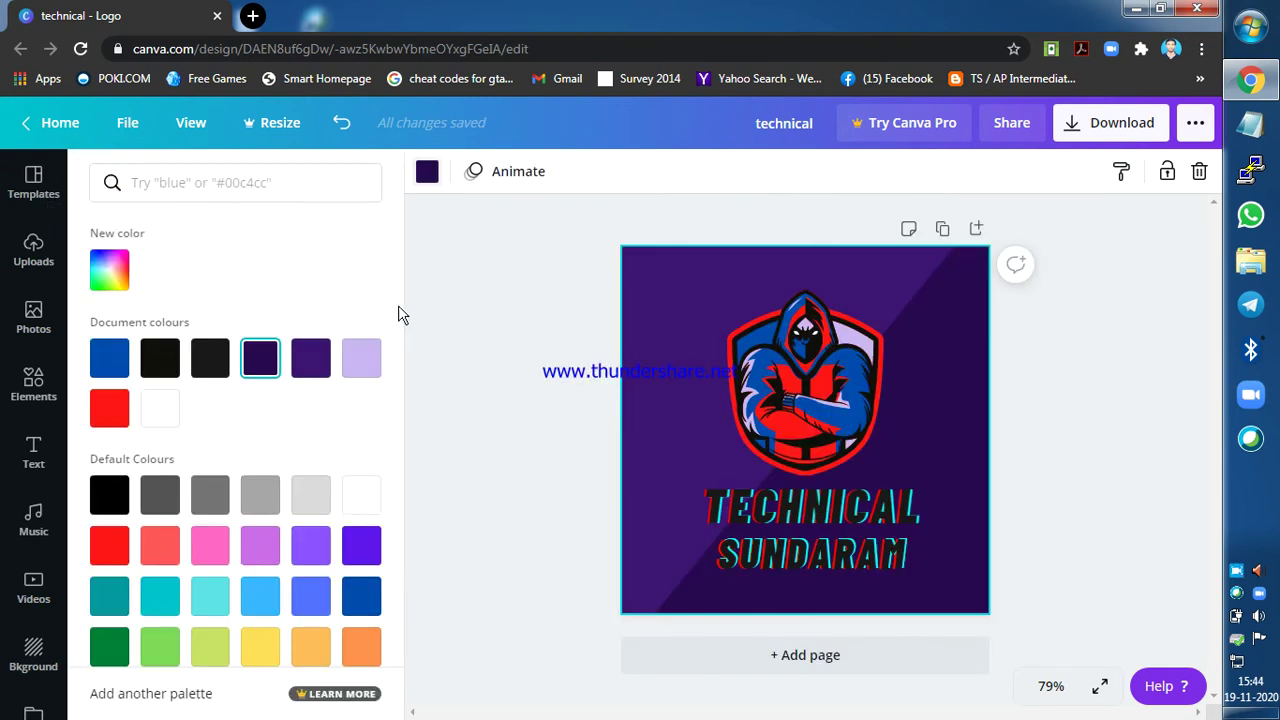
drag(401, 308, 398, 368)
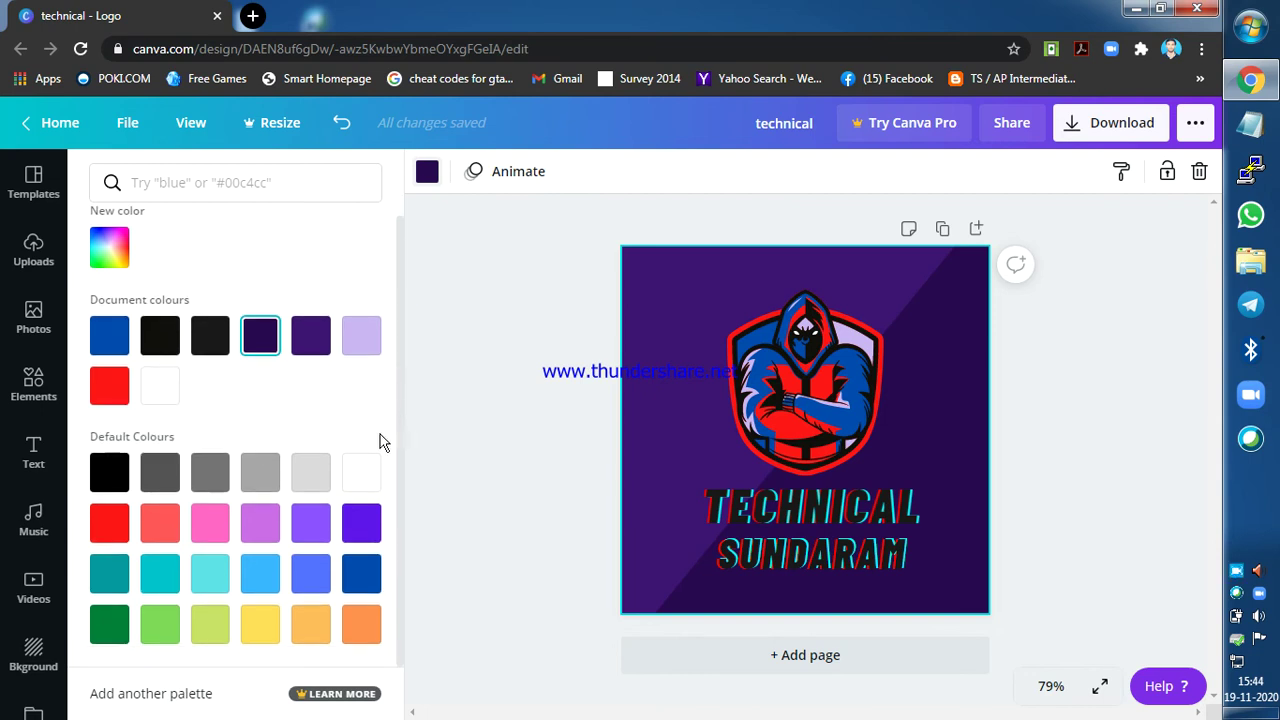
click(112, 478)
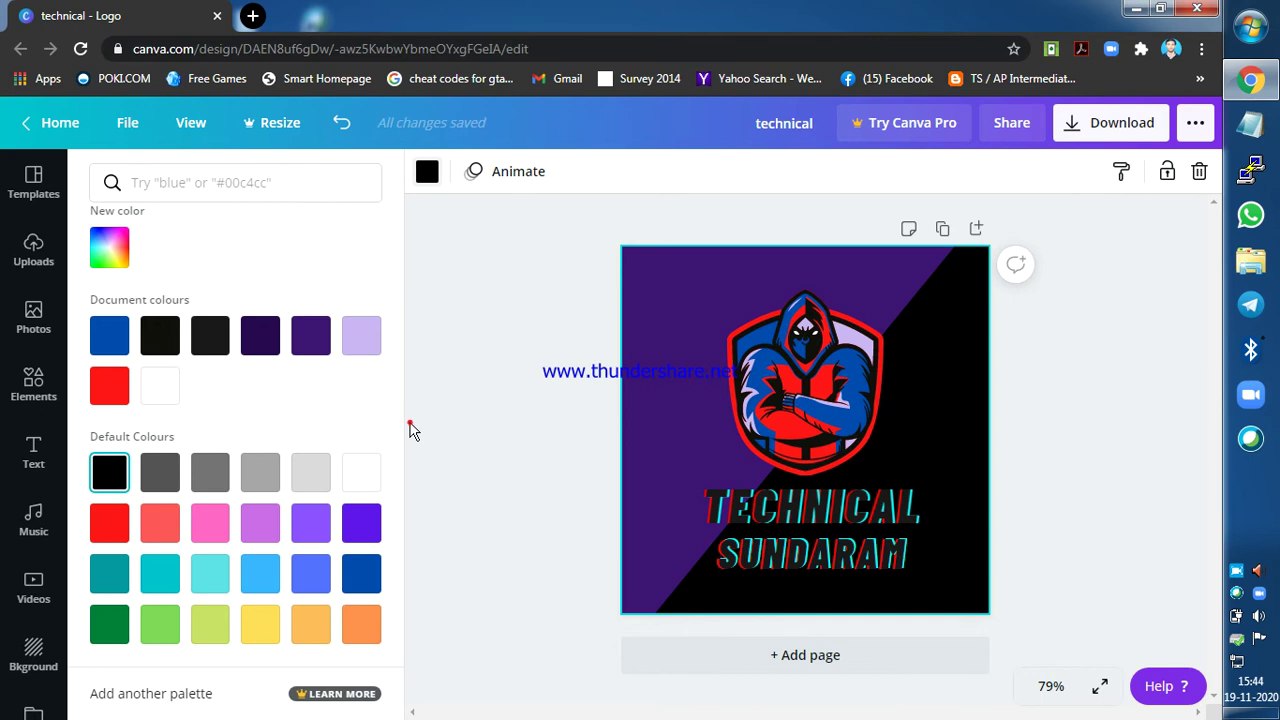
click(409, 429)
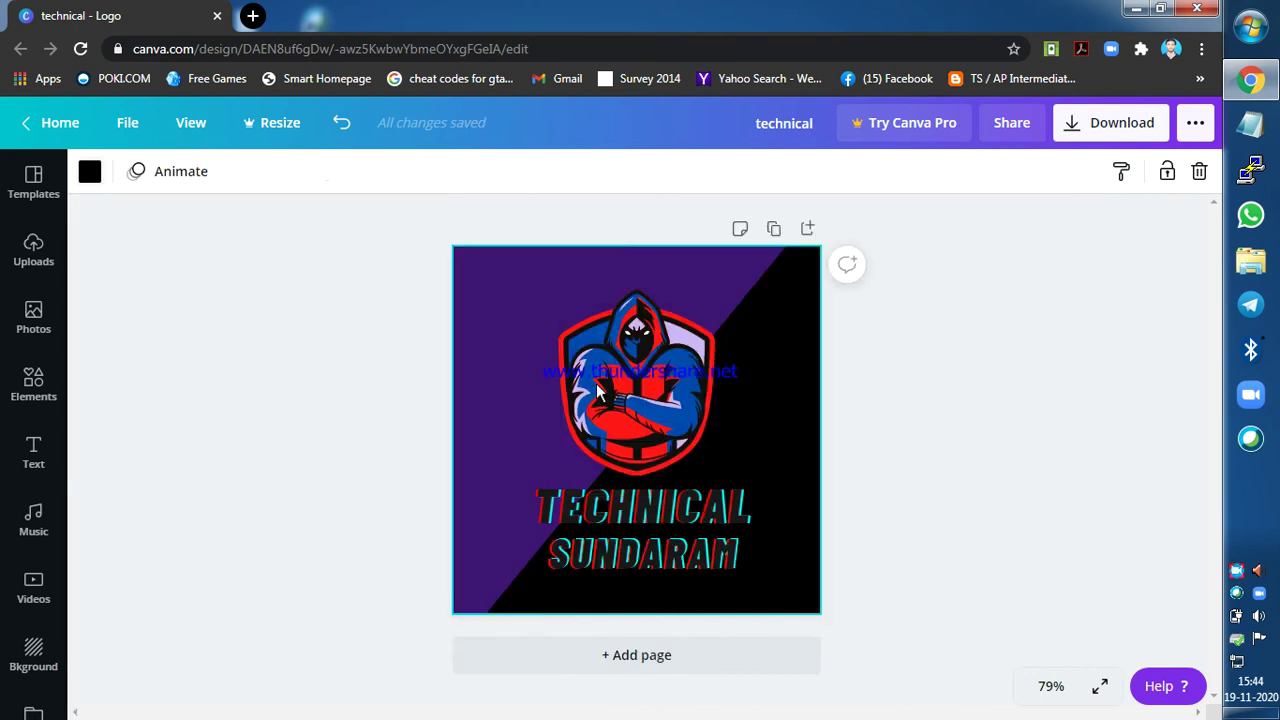
Try several greys on the purple diagonal shape behind the artwork and settle on light grey
click(490, 404)
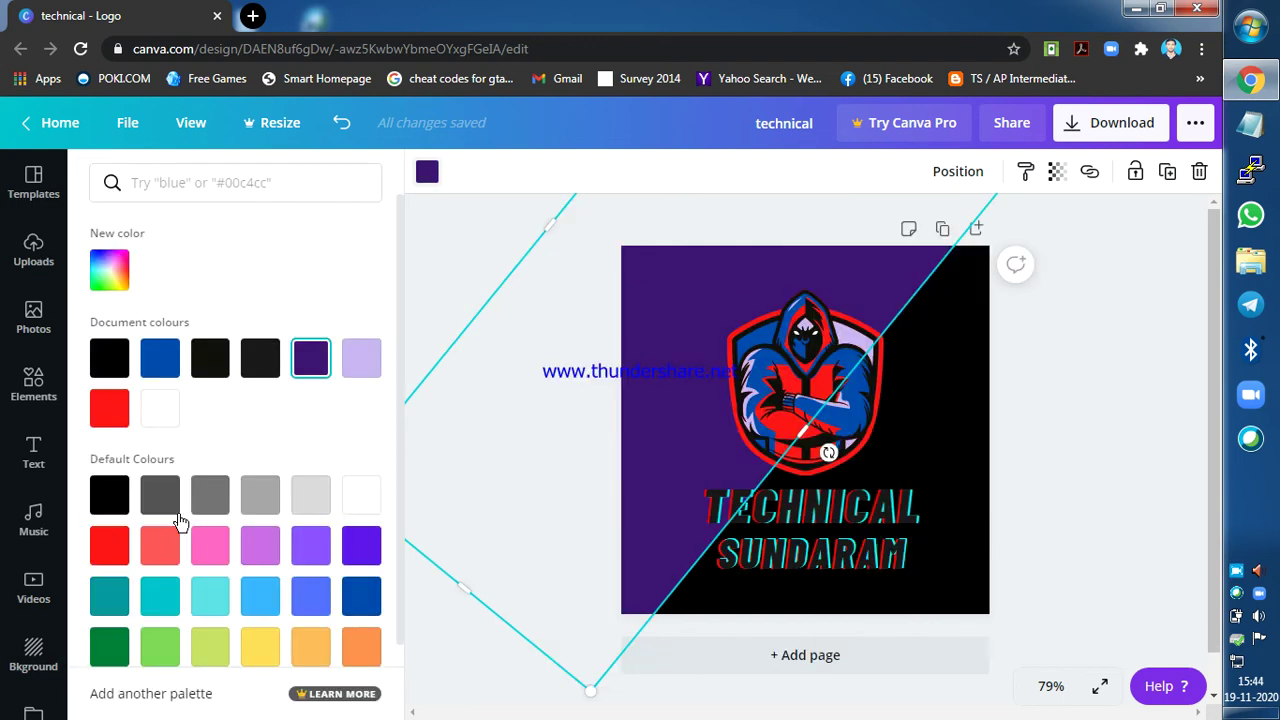
click(257, 498)
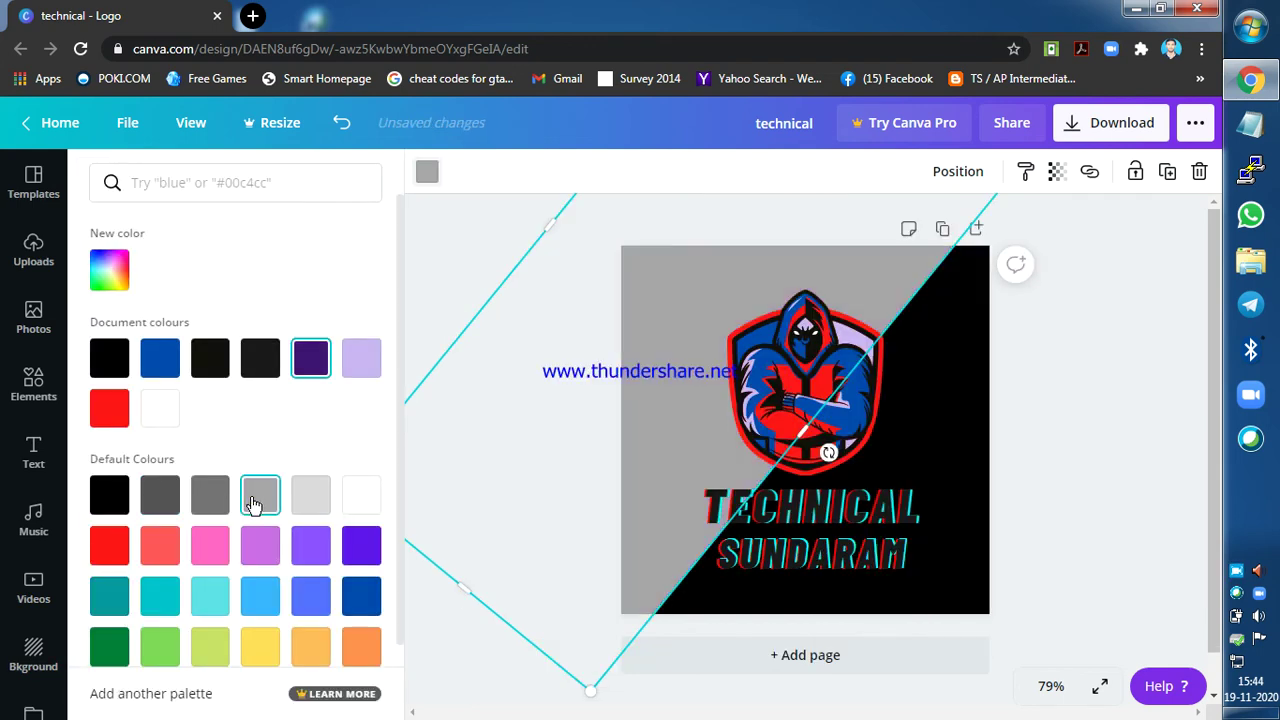
click(306, 500)
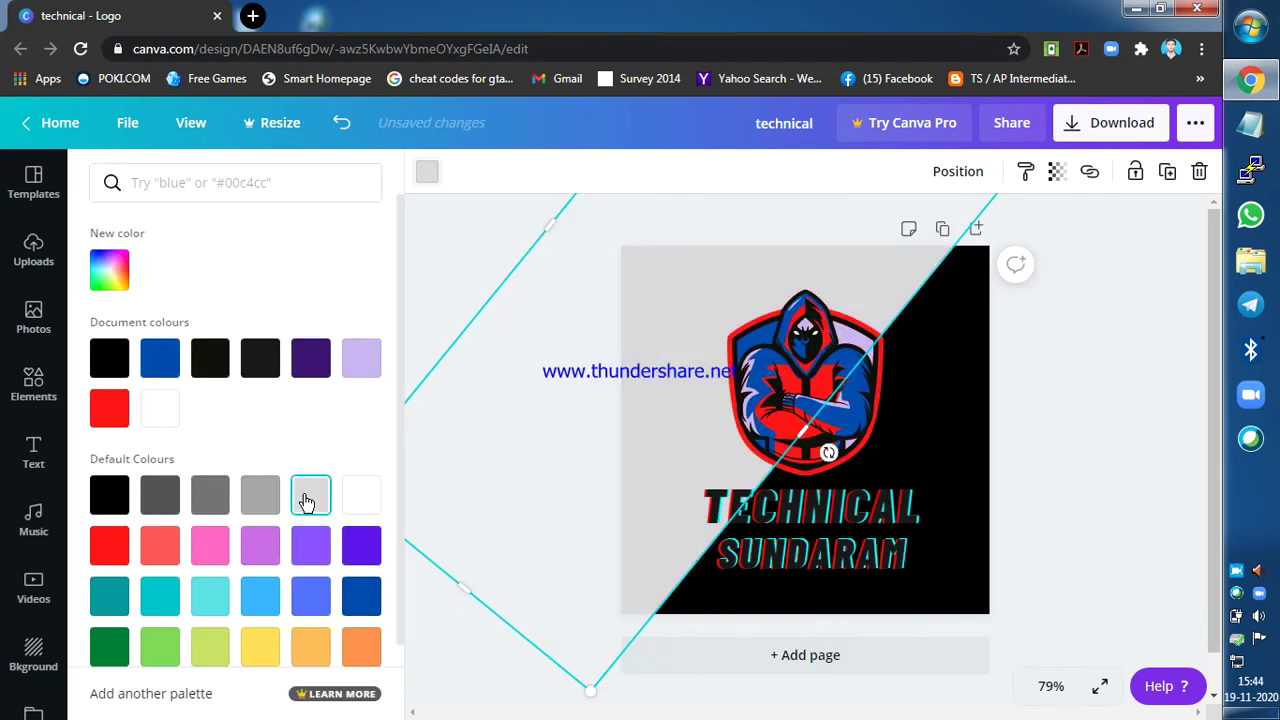
click(195, 494)
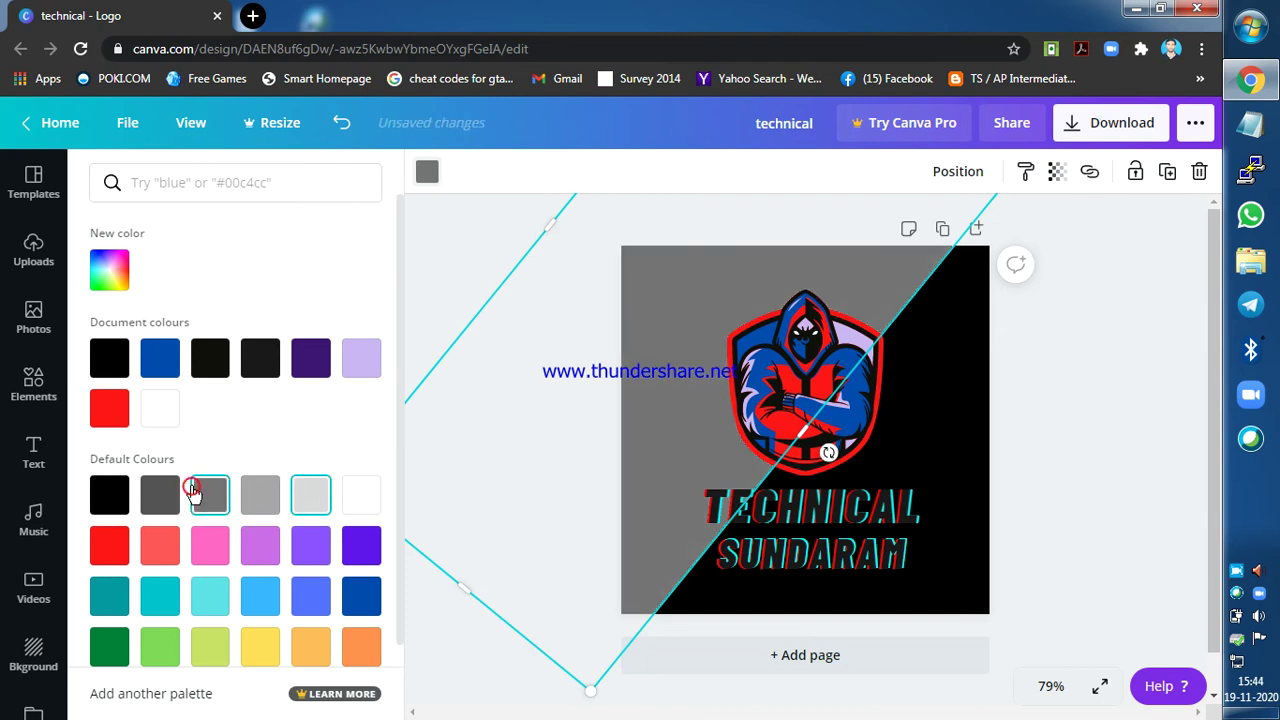
click(146, 502)
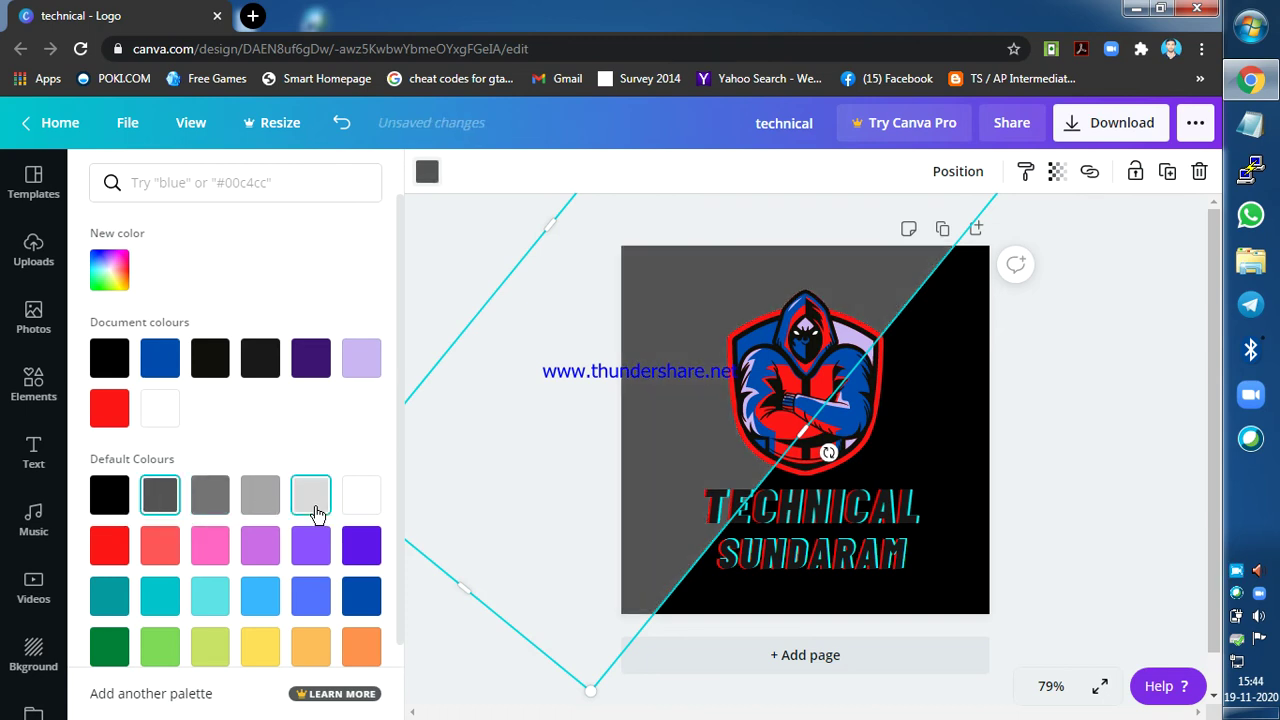
click(306, 504)
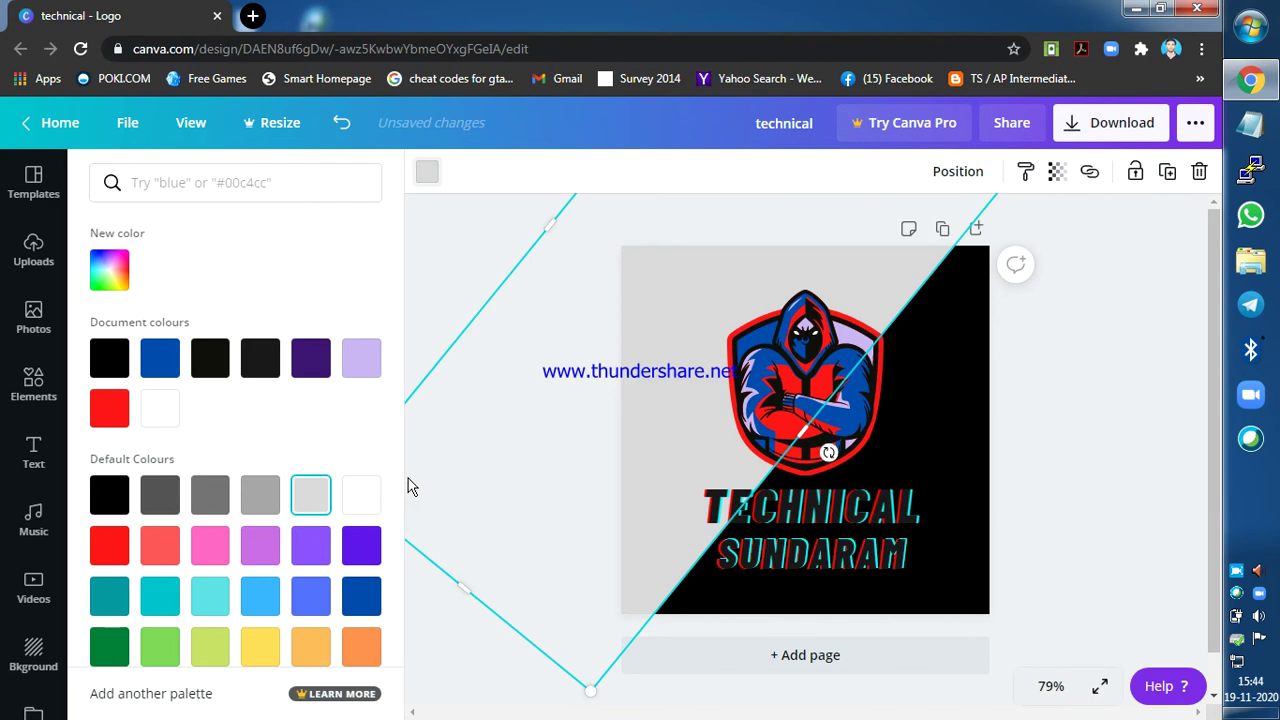
click(424, 306)
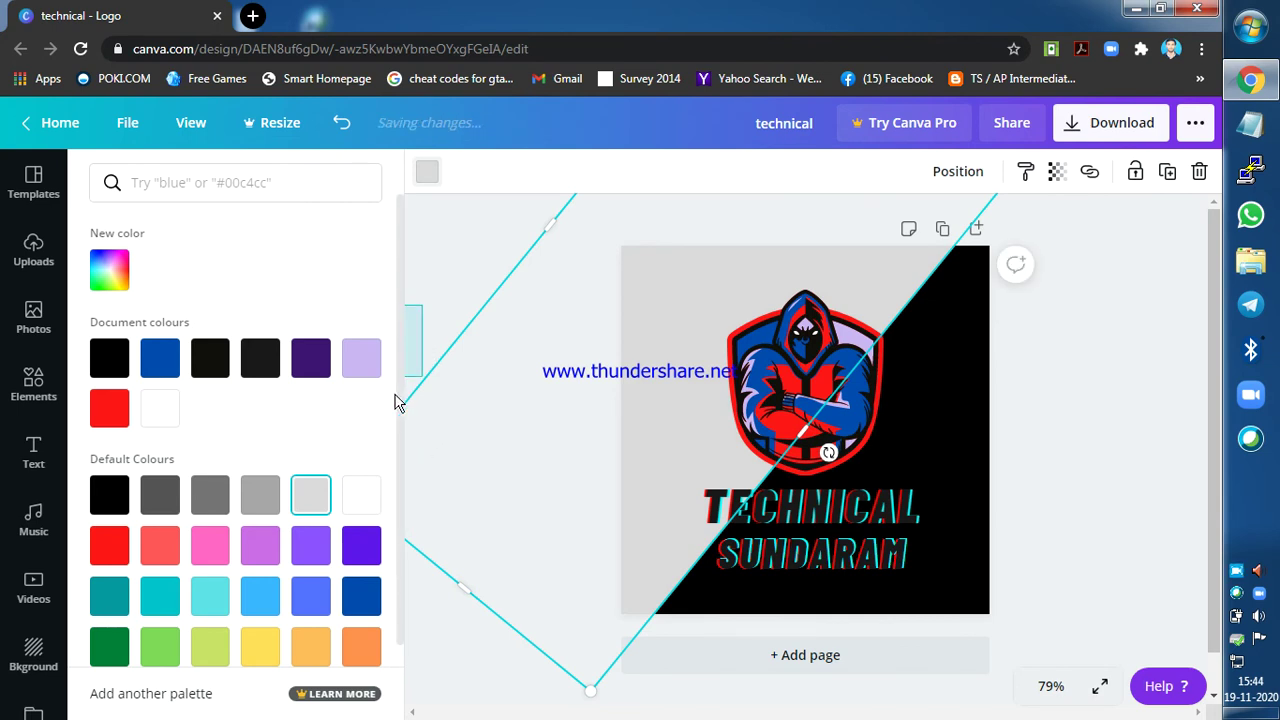
click(398, 418)
click(254, 248)
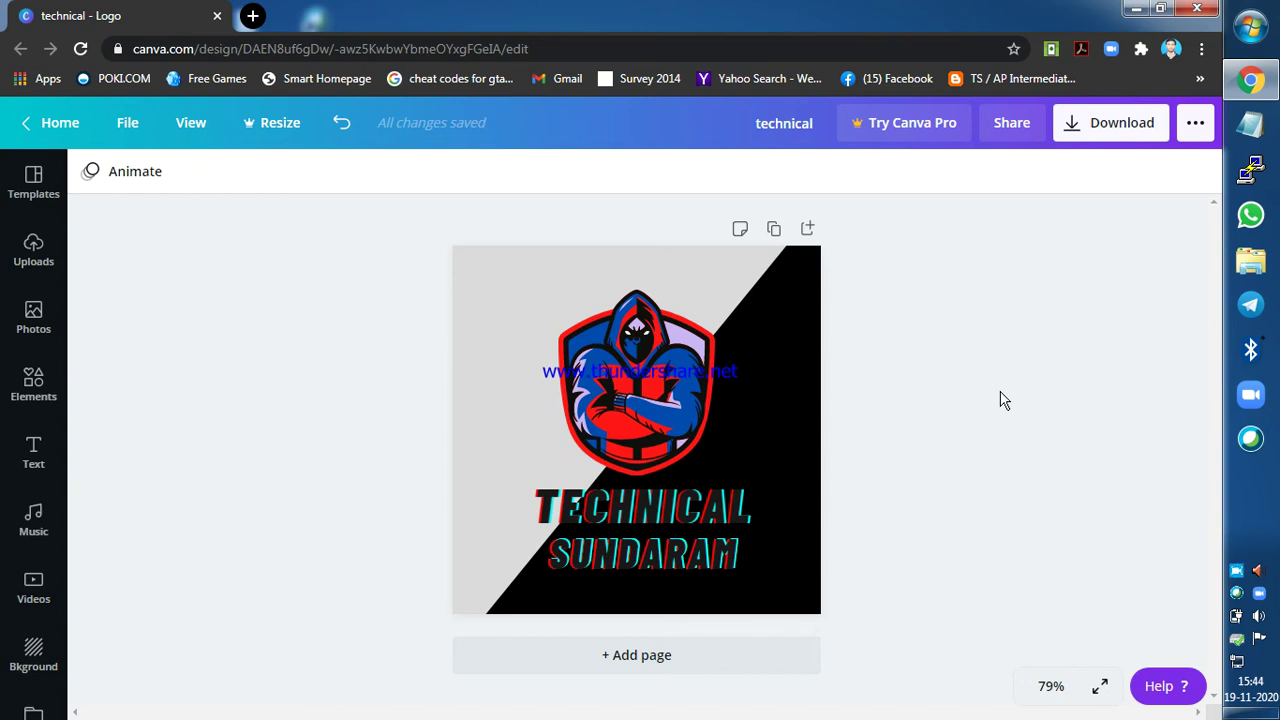
click(40, 535)
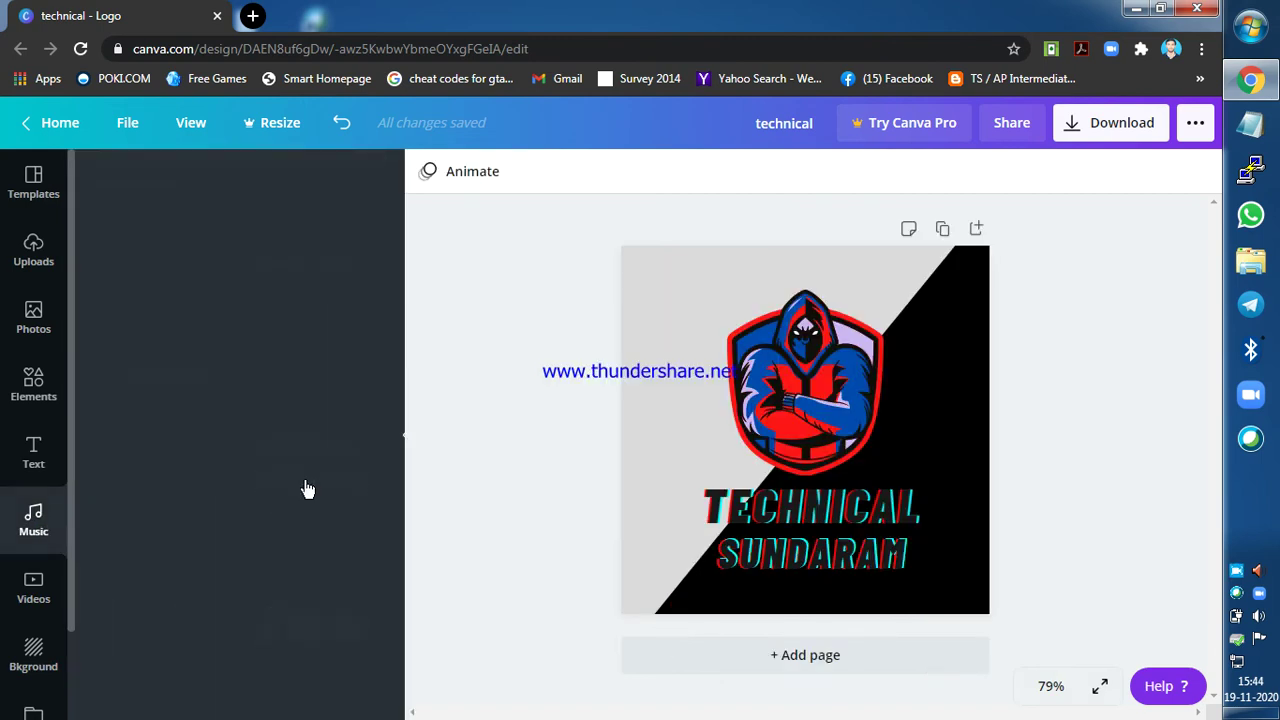
click(404, 433)
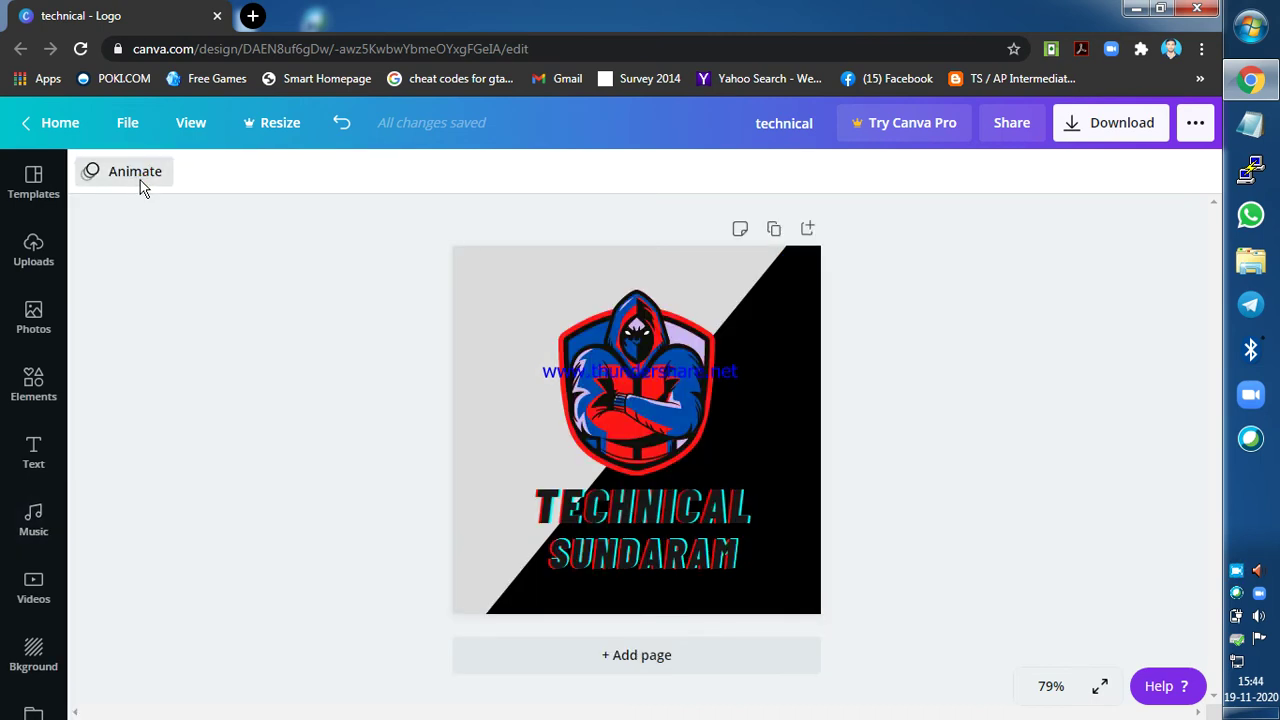
Try the Block, Fade, Pan and Rise page animations on the logo and end on Tumble
click(141, 182)
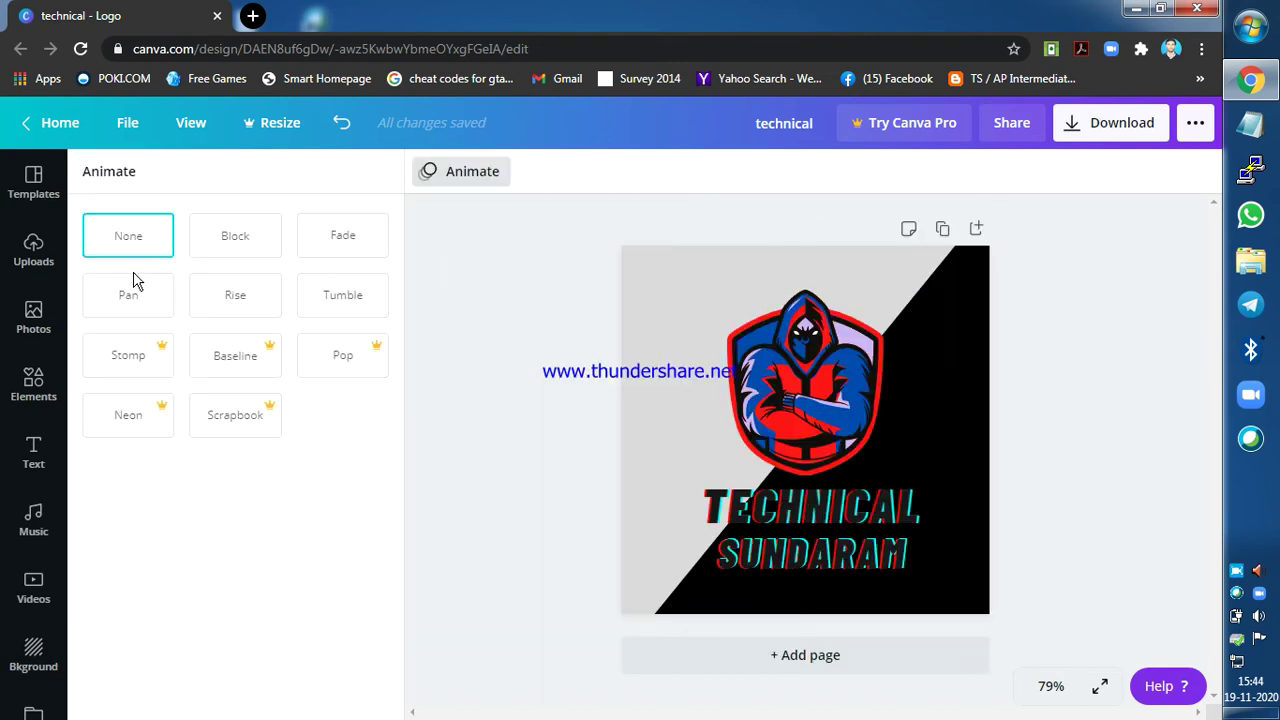
click(240, 252)
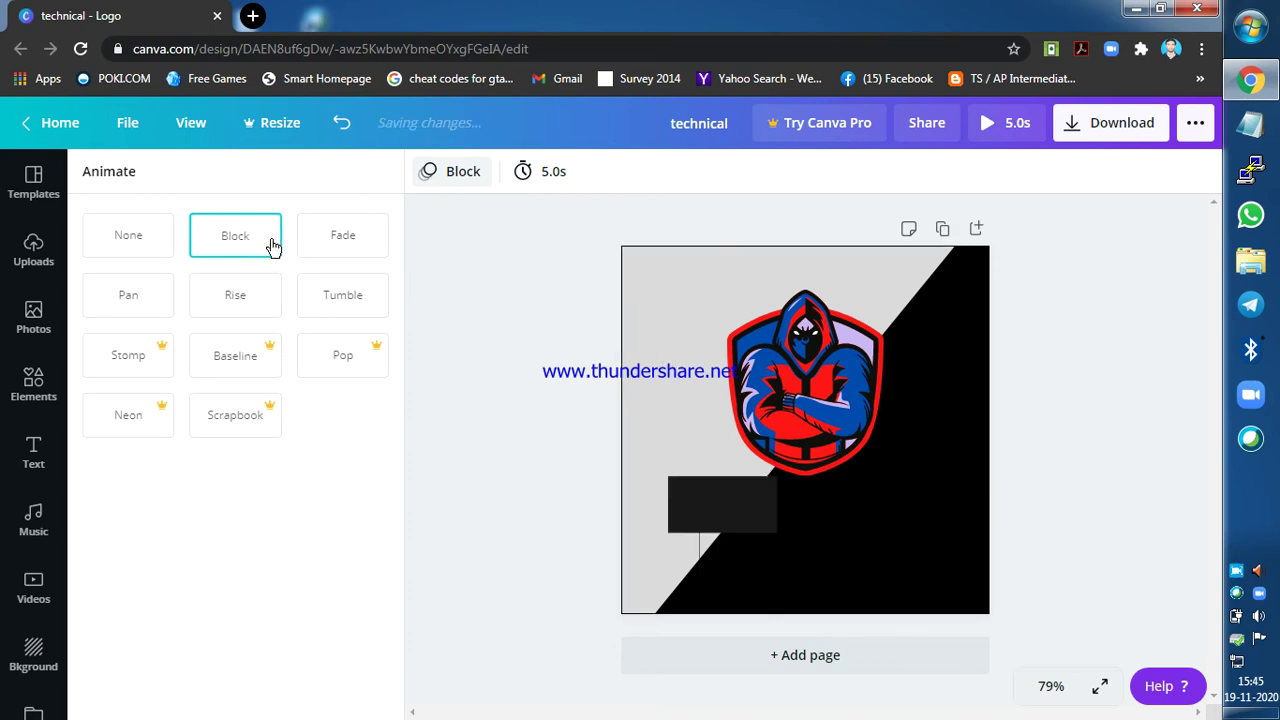
click(338, 252)
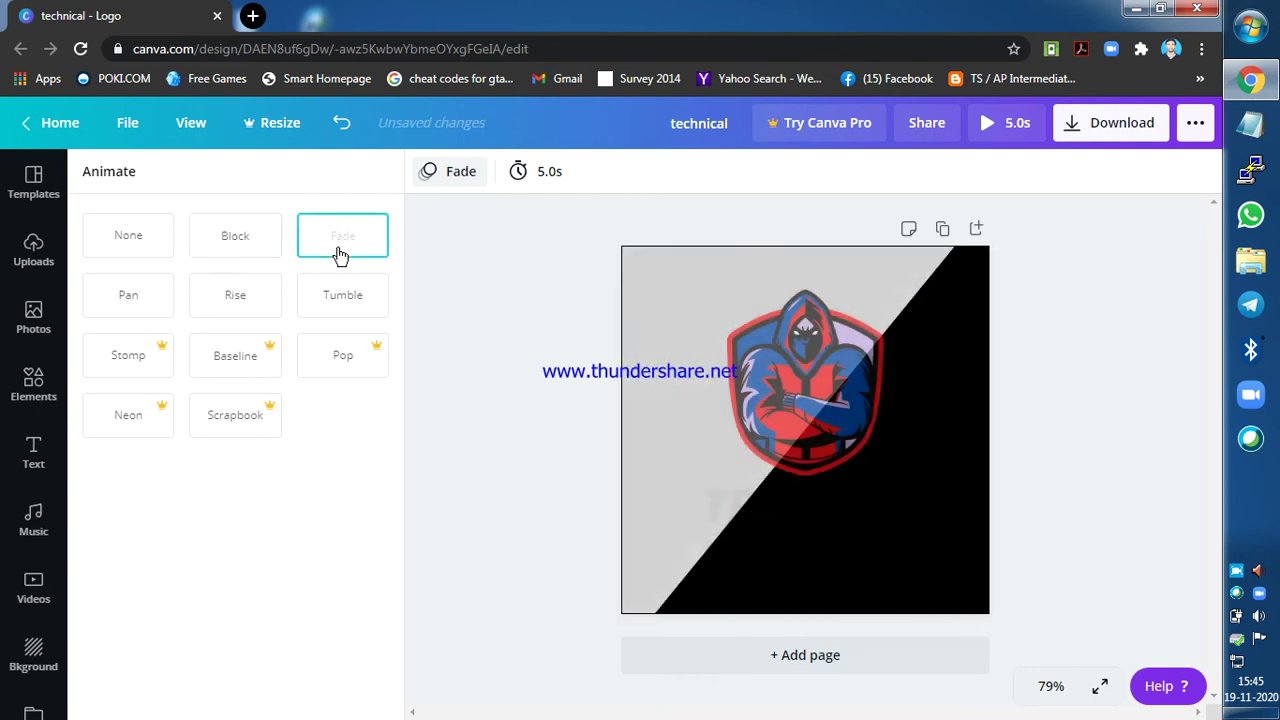
click(126, 290)
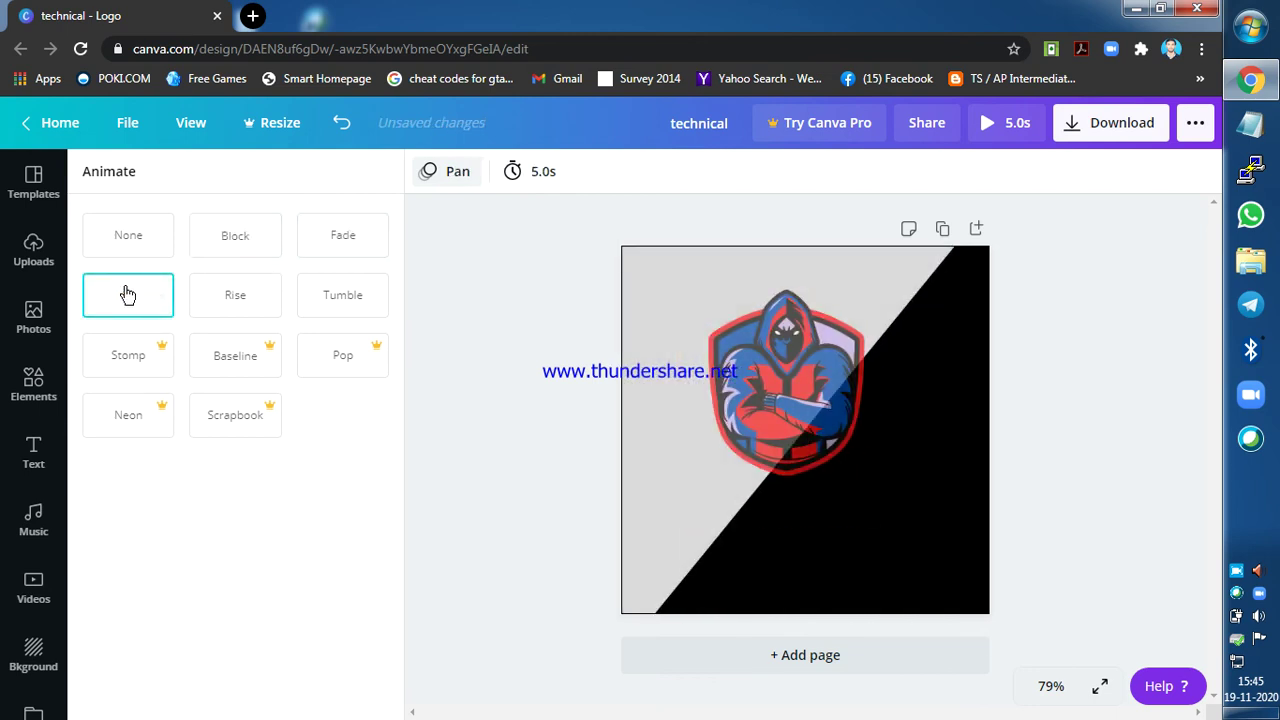
click(213, 318)
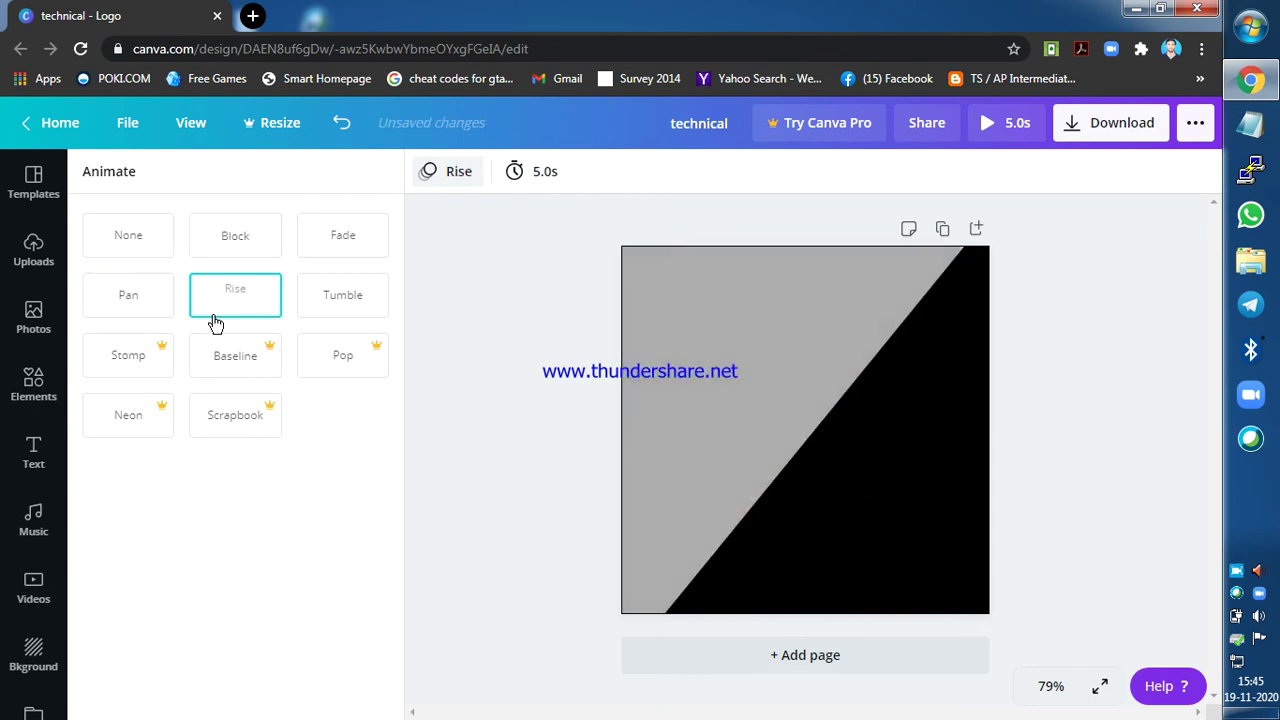
click(316, 303)
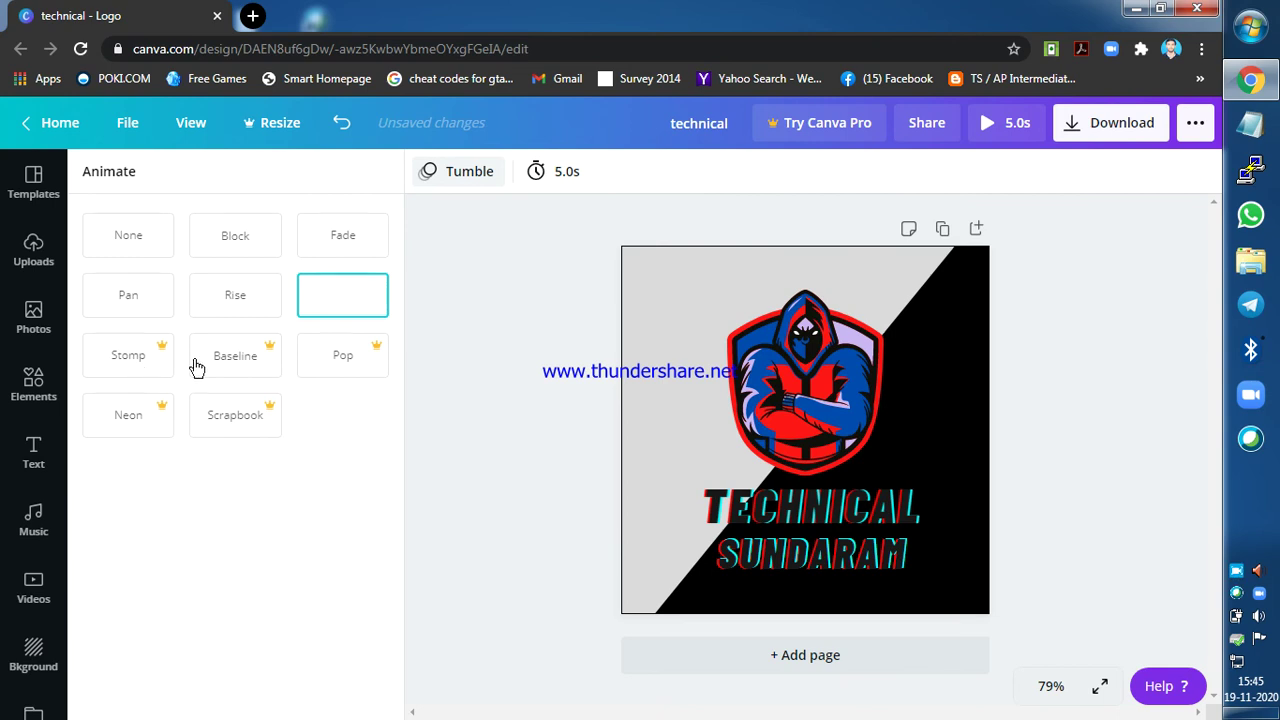
Try the Rise page animation on the logo again, return to Tumble, and close the animation choices
click(264, 300)
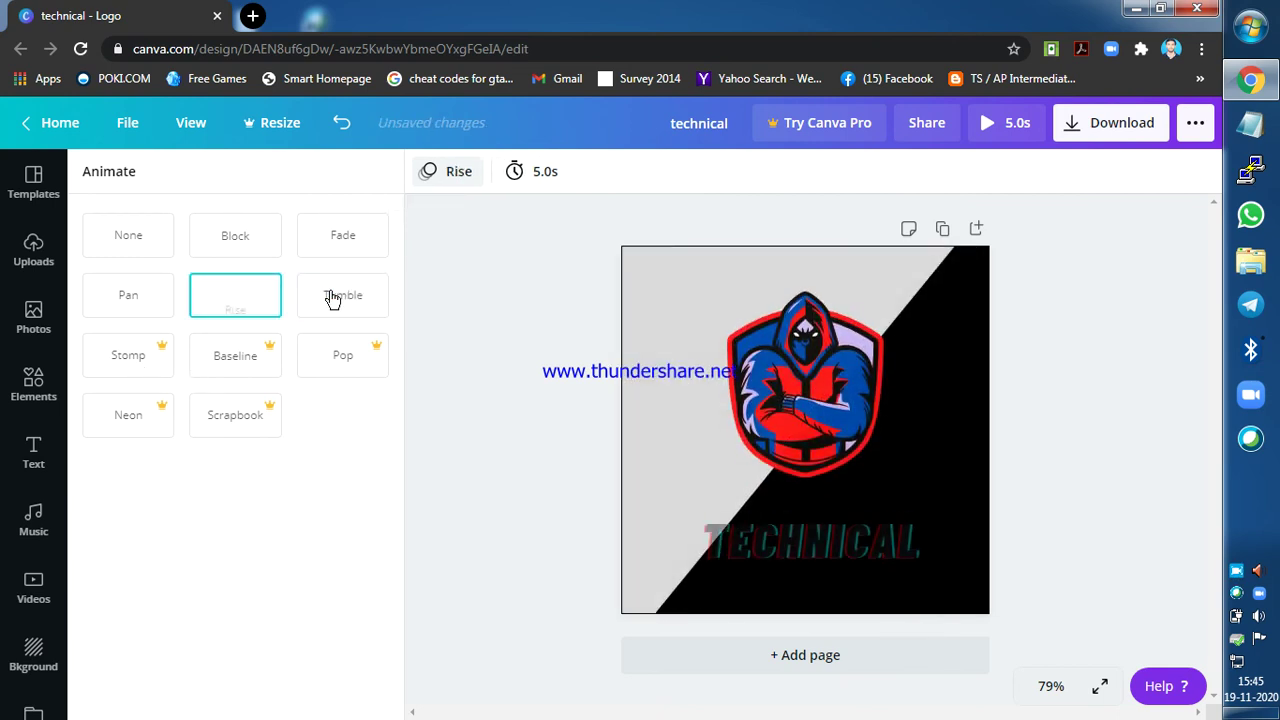
click(334, 297)
click(465, 333)
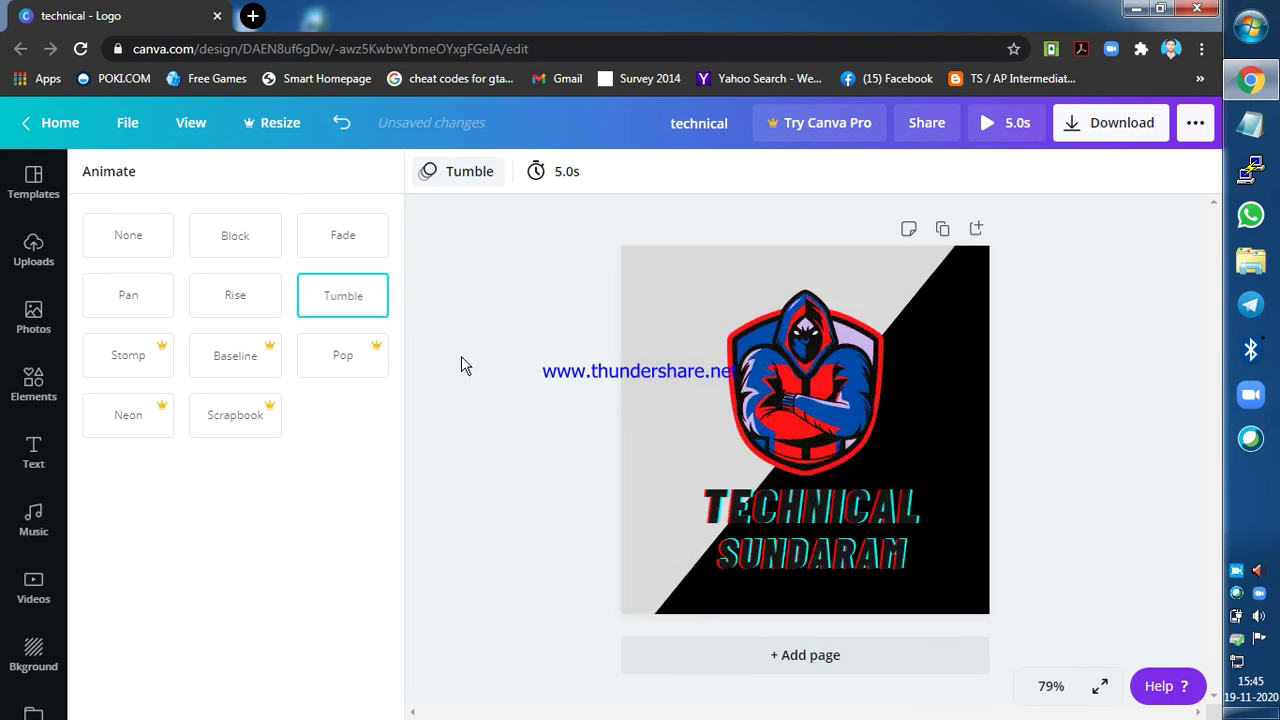
click(467, 357)
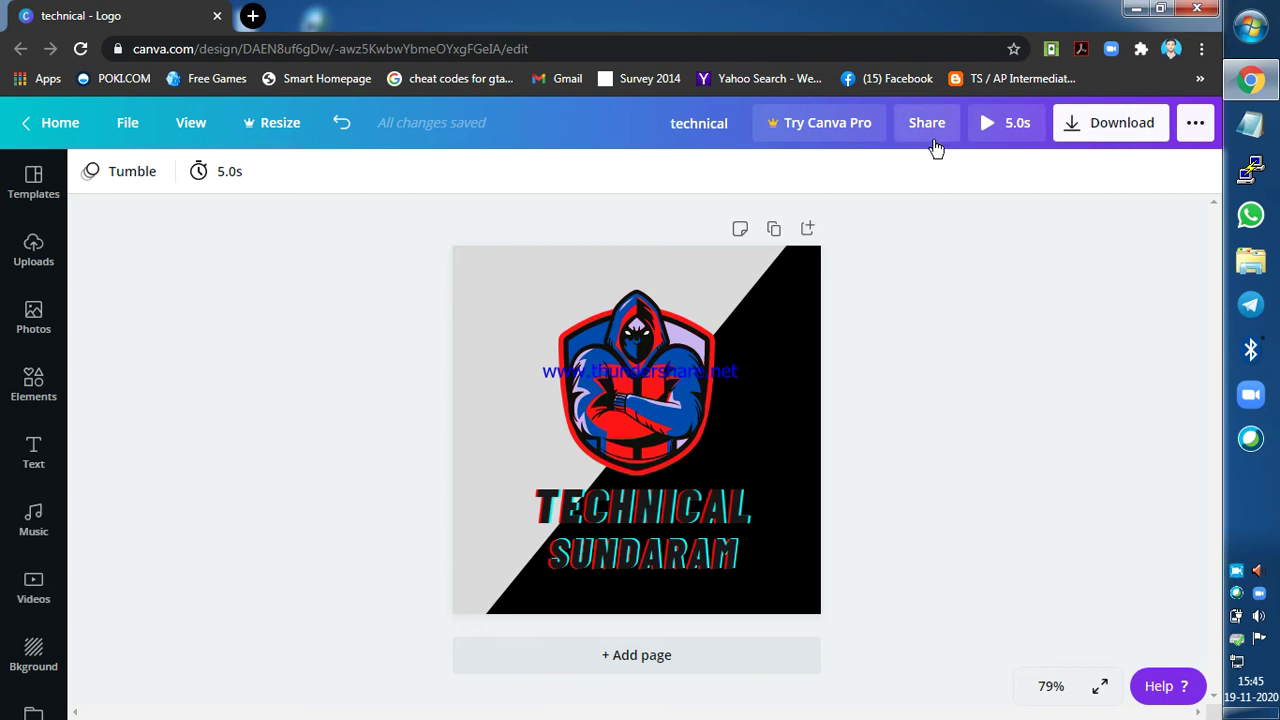
Download the animated logo as an MP4 video and dismiss the business card printing offer
click(1194, 132)
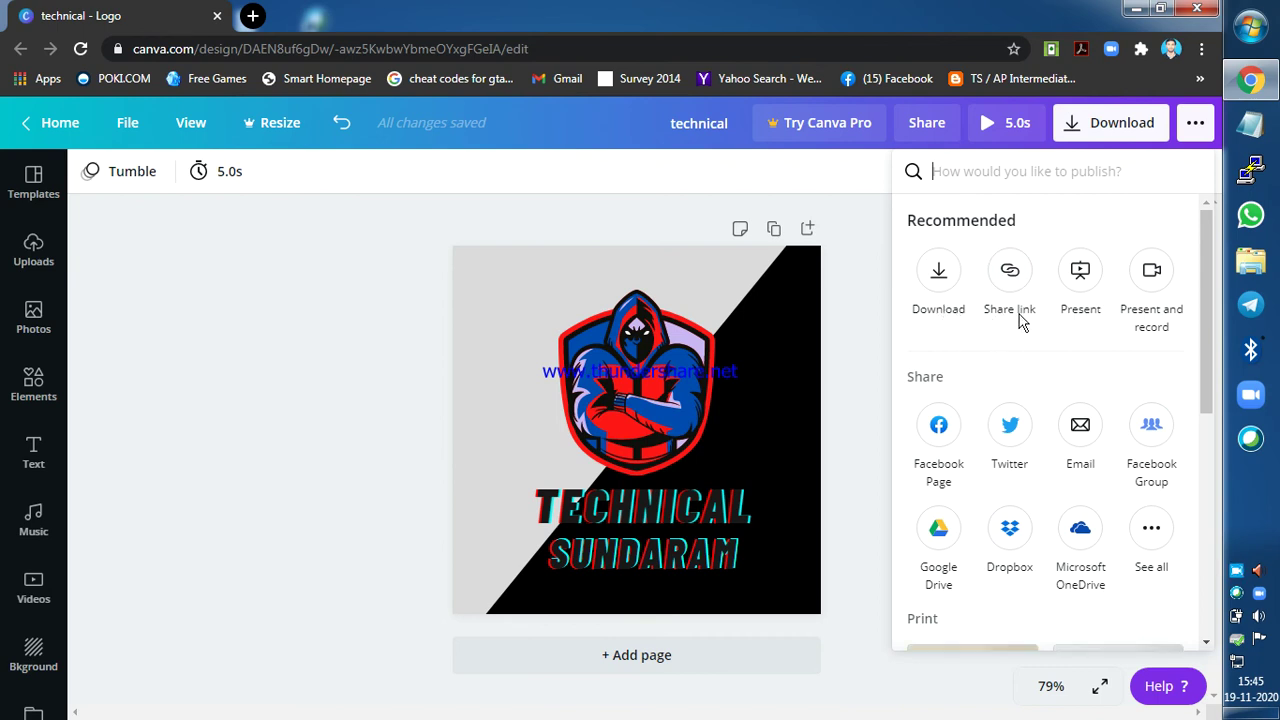
click(838, 348)
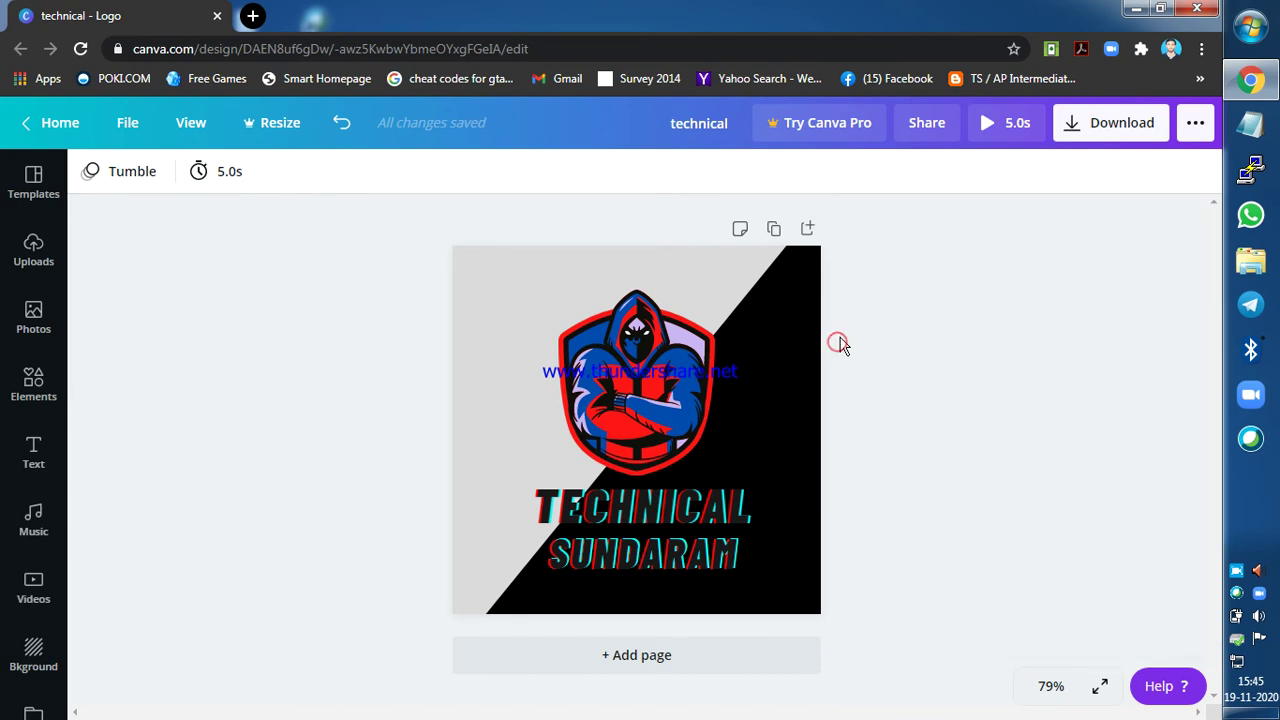
click(1104, 132)
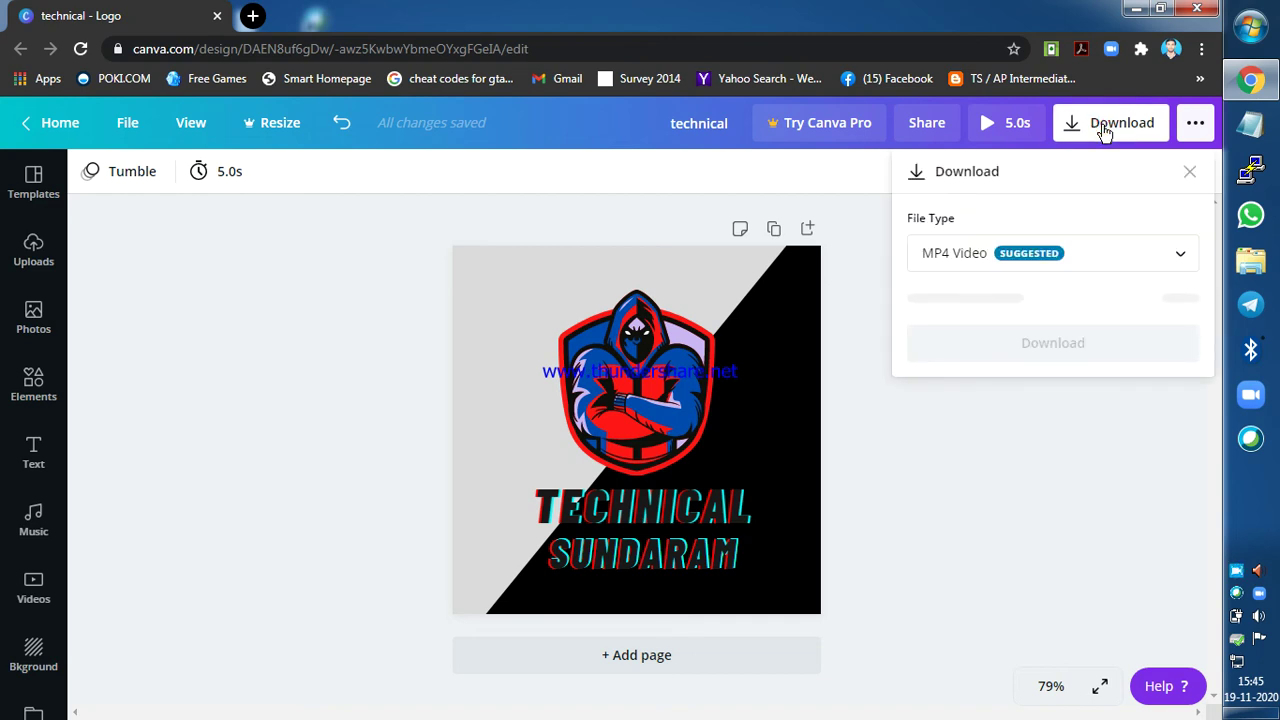
click(988, 300)
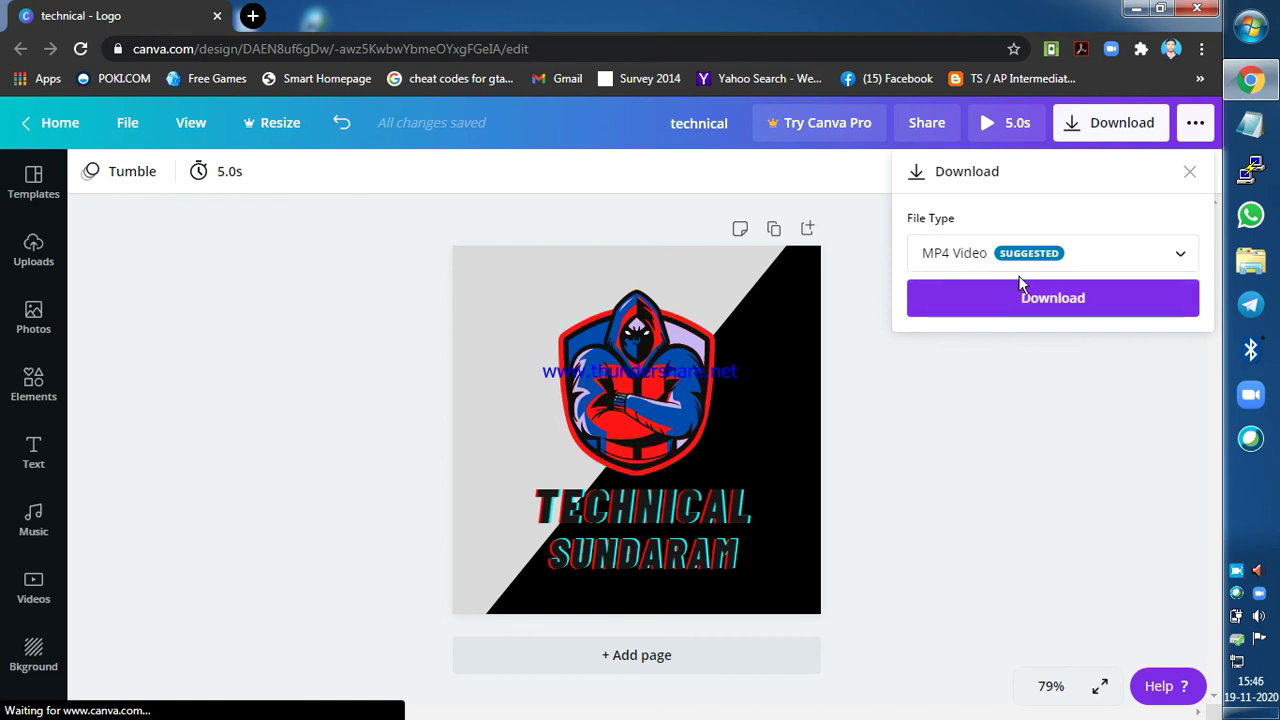
click(1040, 303)
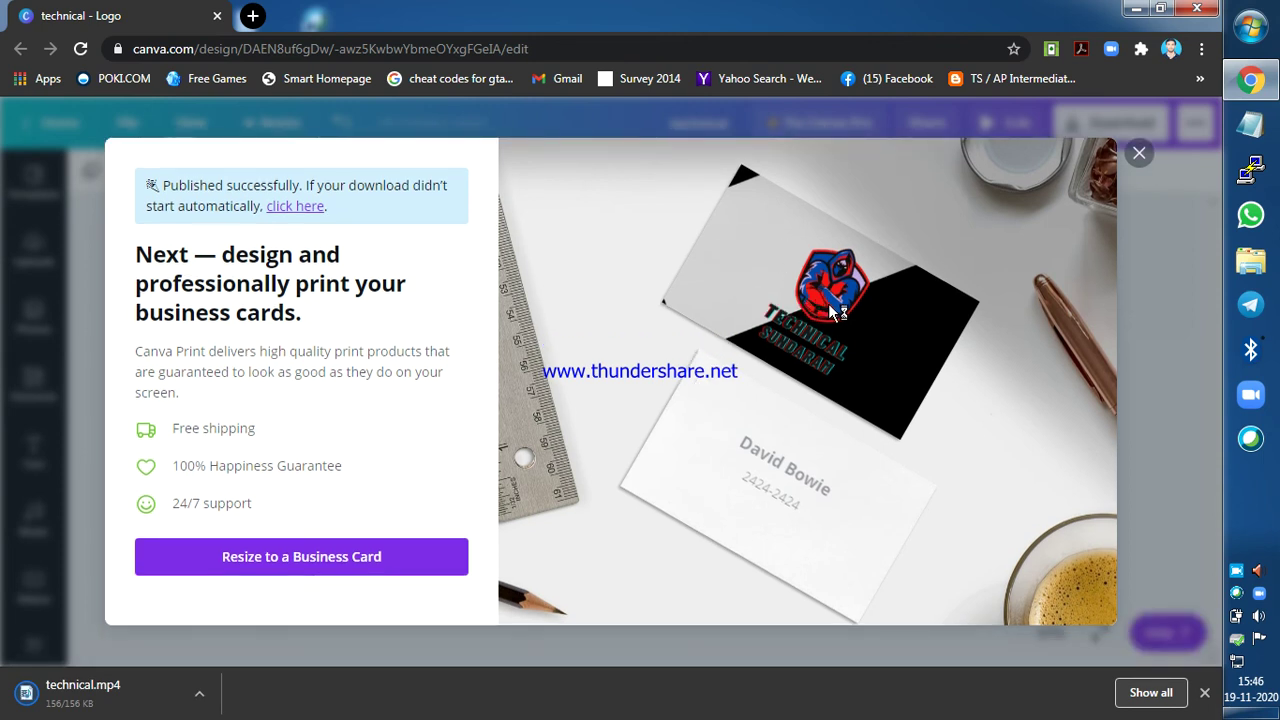
click(1138, 155)
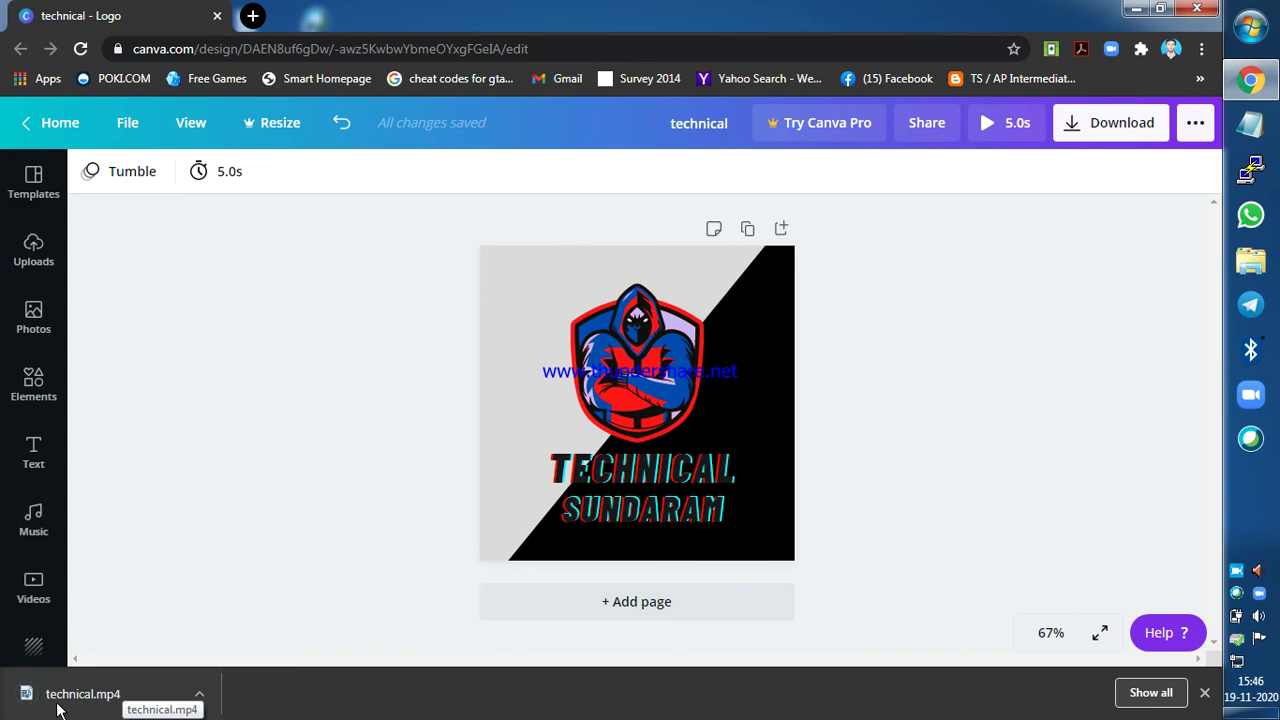
Close the browser window and refresh the Windows desktop
click(1195, 9)
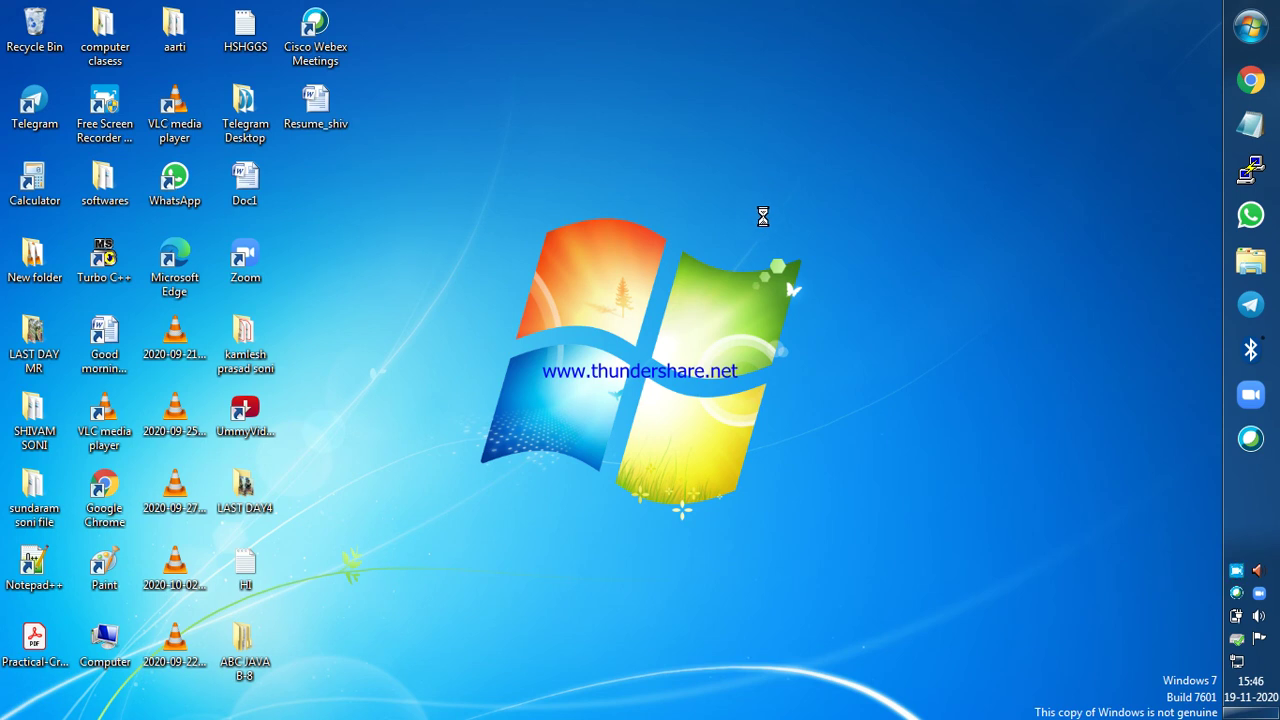
right_click(718, 145)
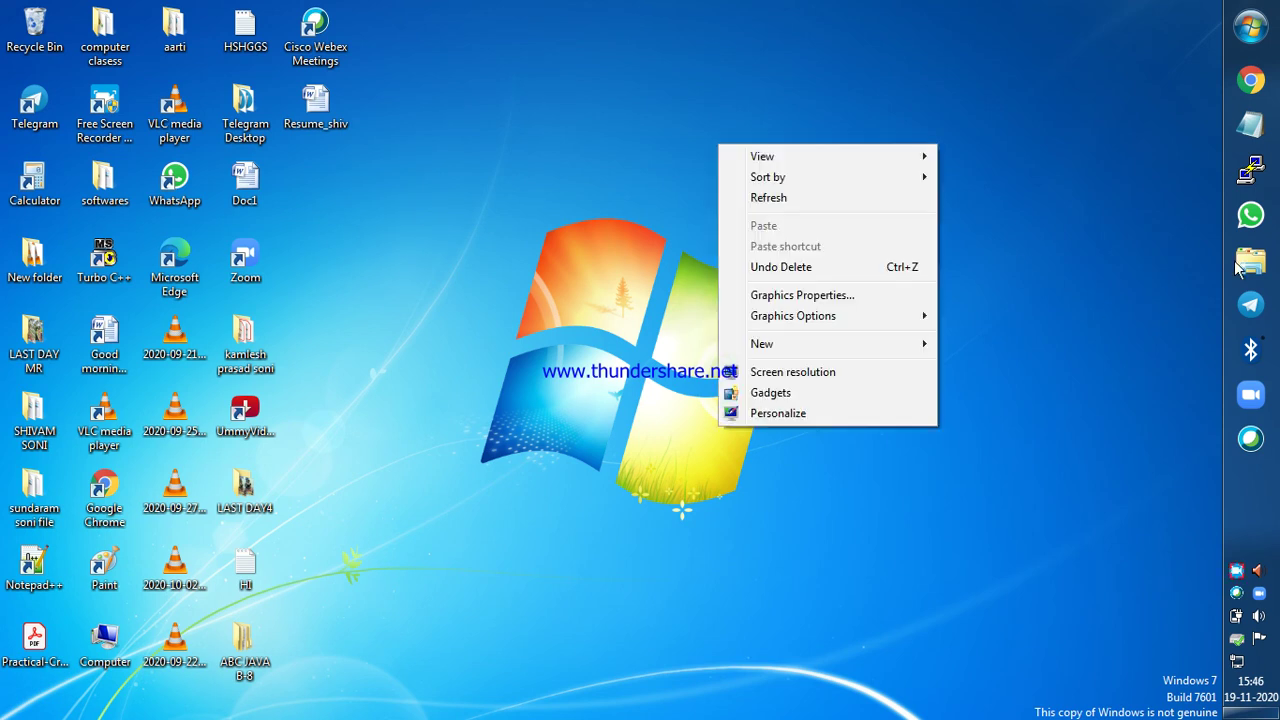
click(822, 198)
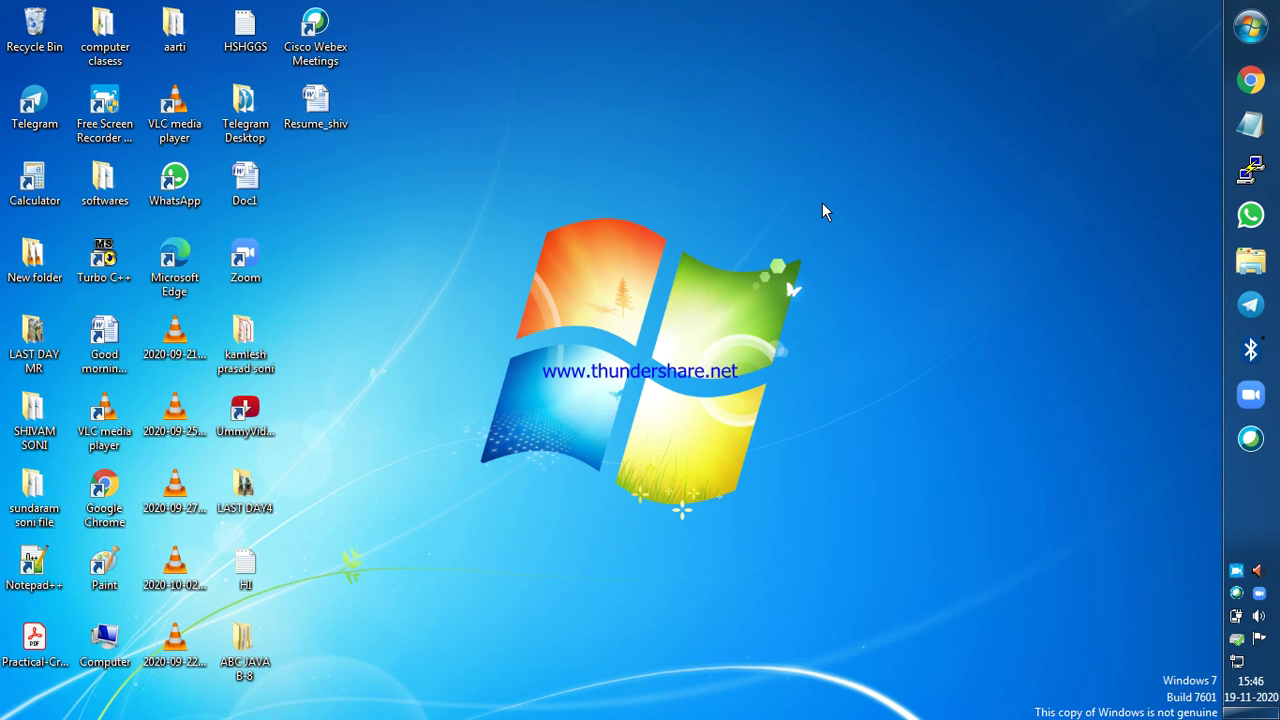
Search the computer for "technical" and place the downloaded MP4 video from the results on the desktop
key(super)
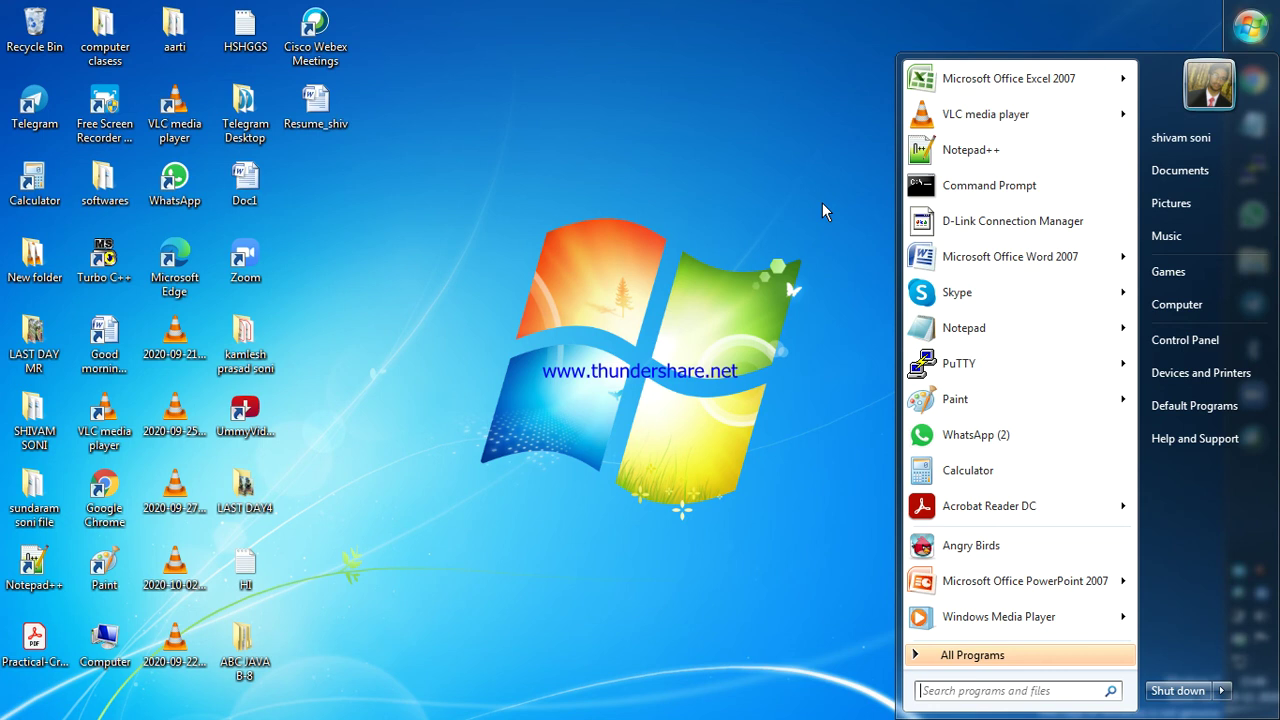
text(technical)
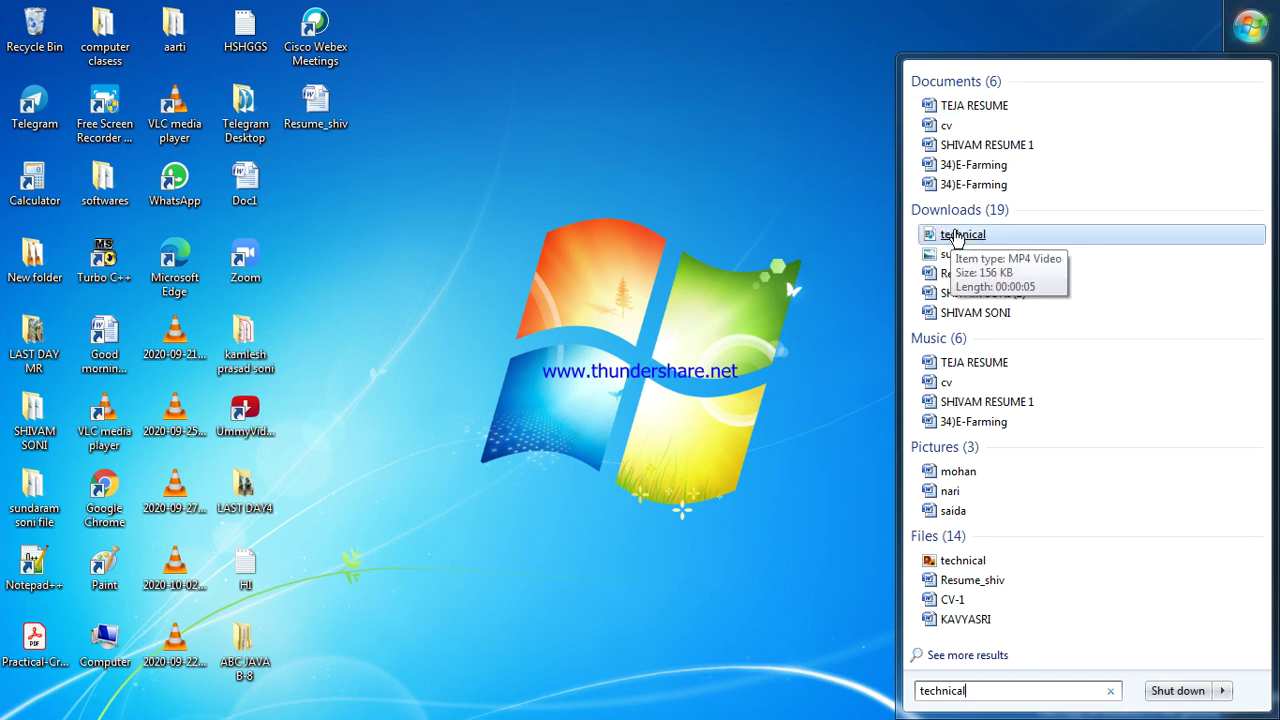
drag(955, 232, 337, 241)
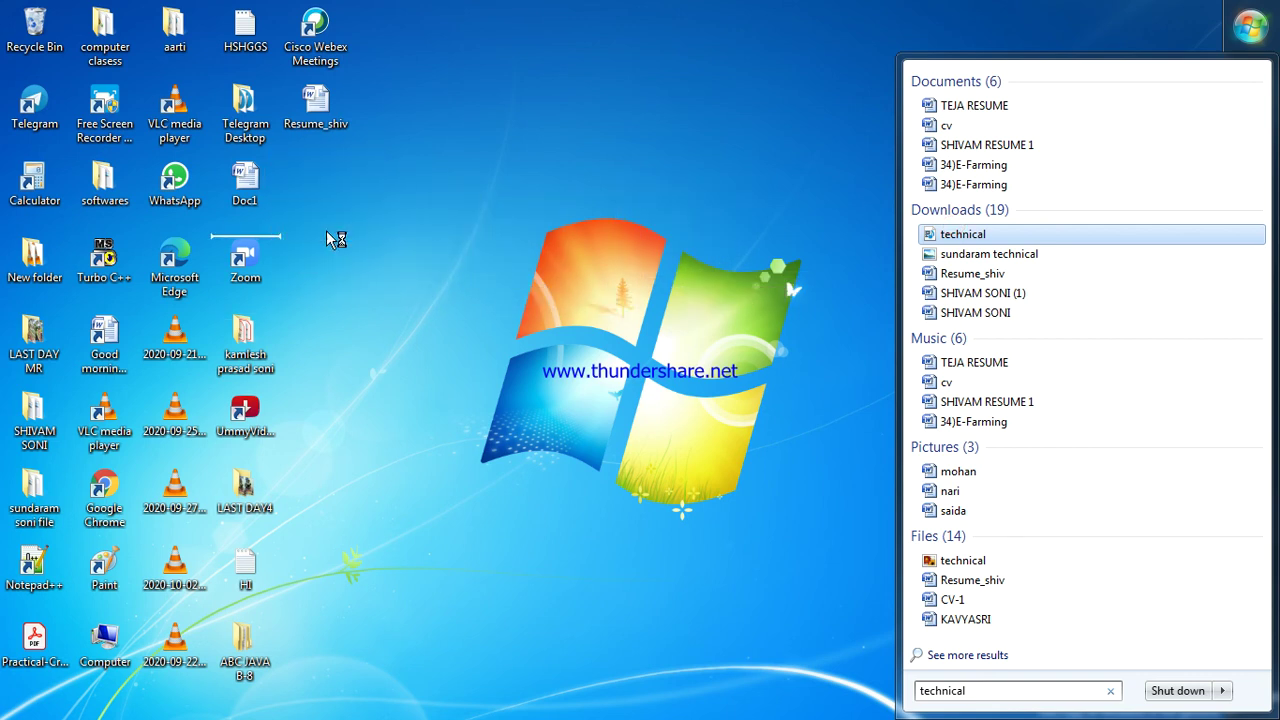
click(371, 243)
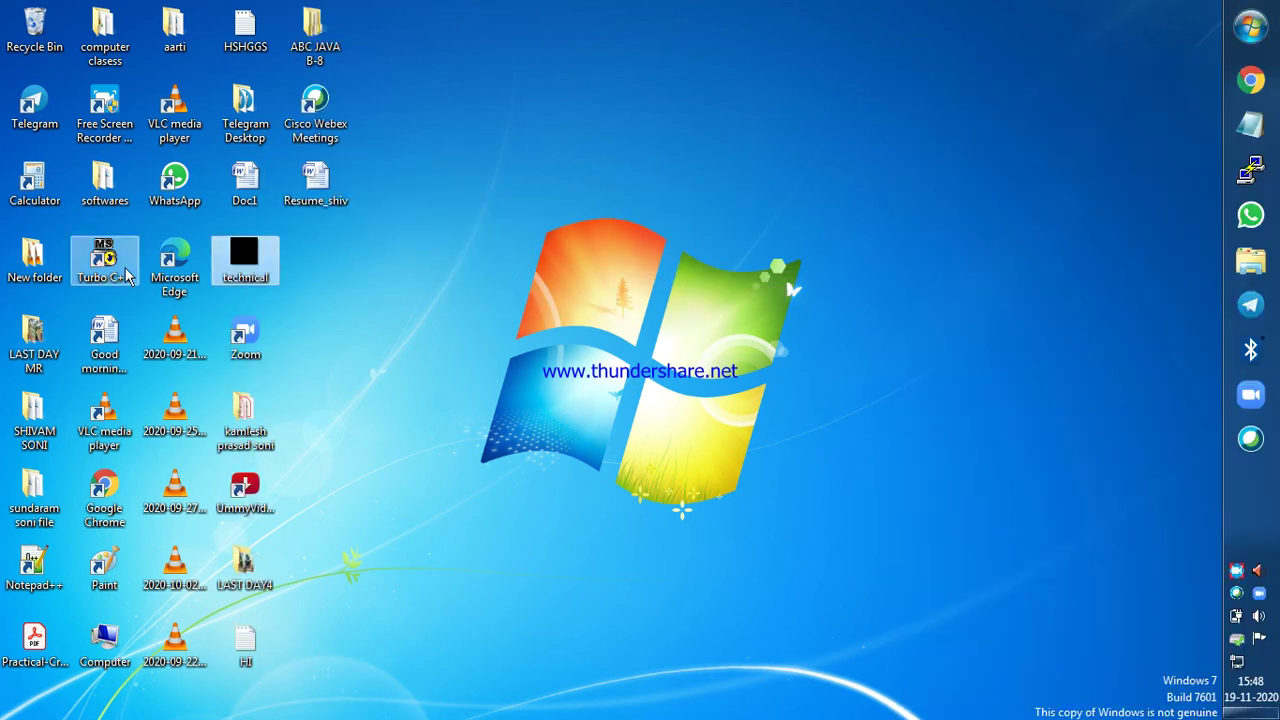
Play the technical video from the desktop in a maximized Windows Media Player, replay it several times, and close the player
right_click(247, 247)
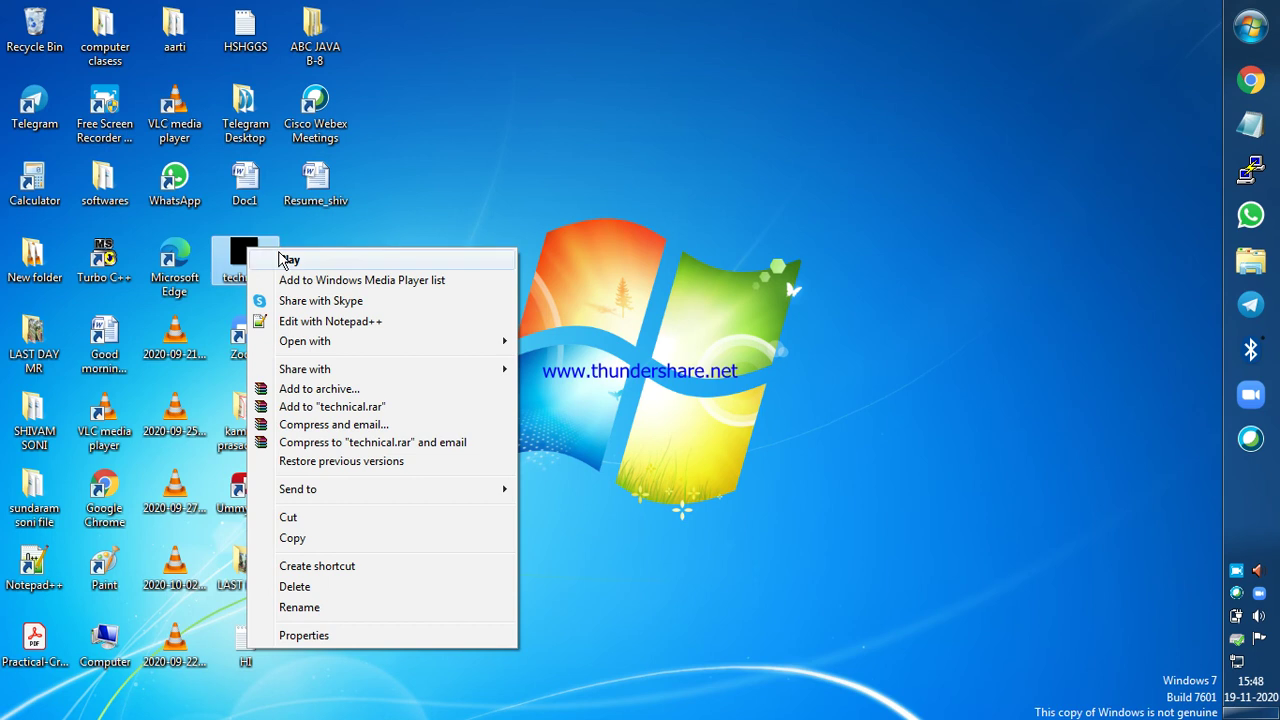
click(284, 260)
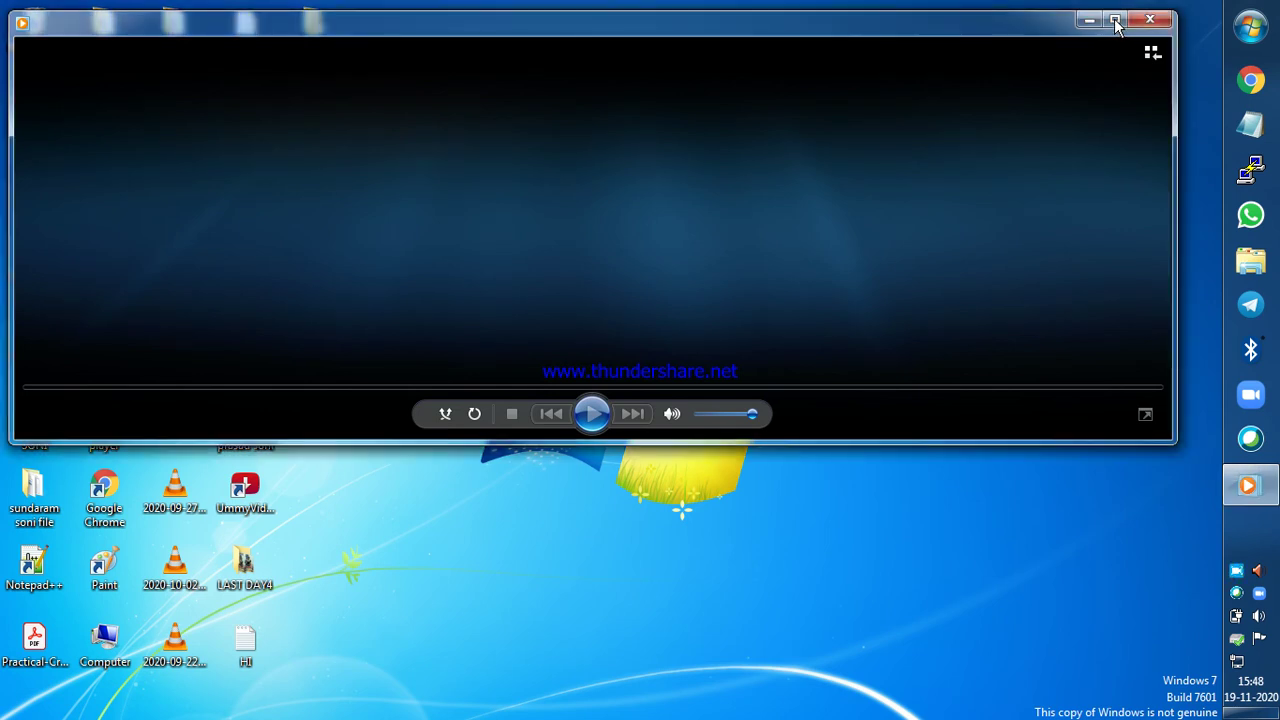
click(1115, 21)
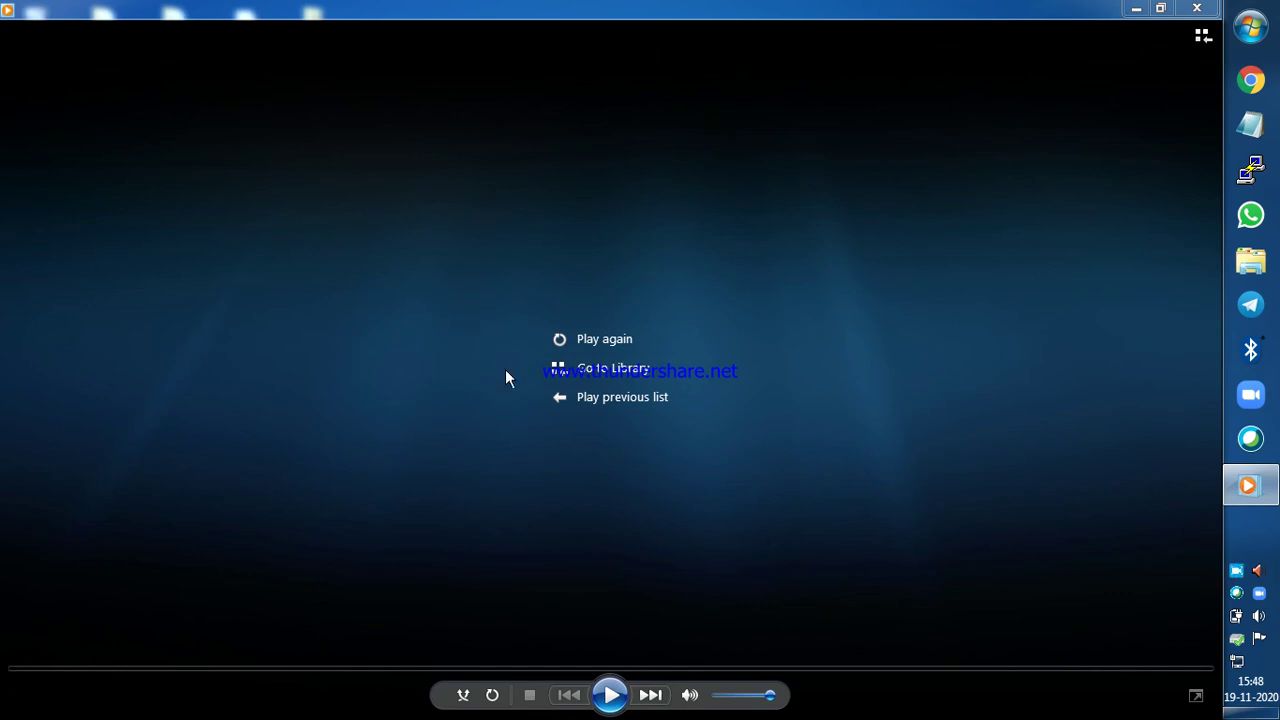
click(566, 338)
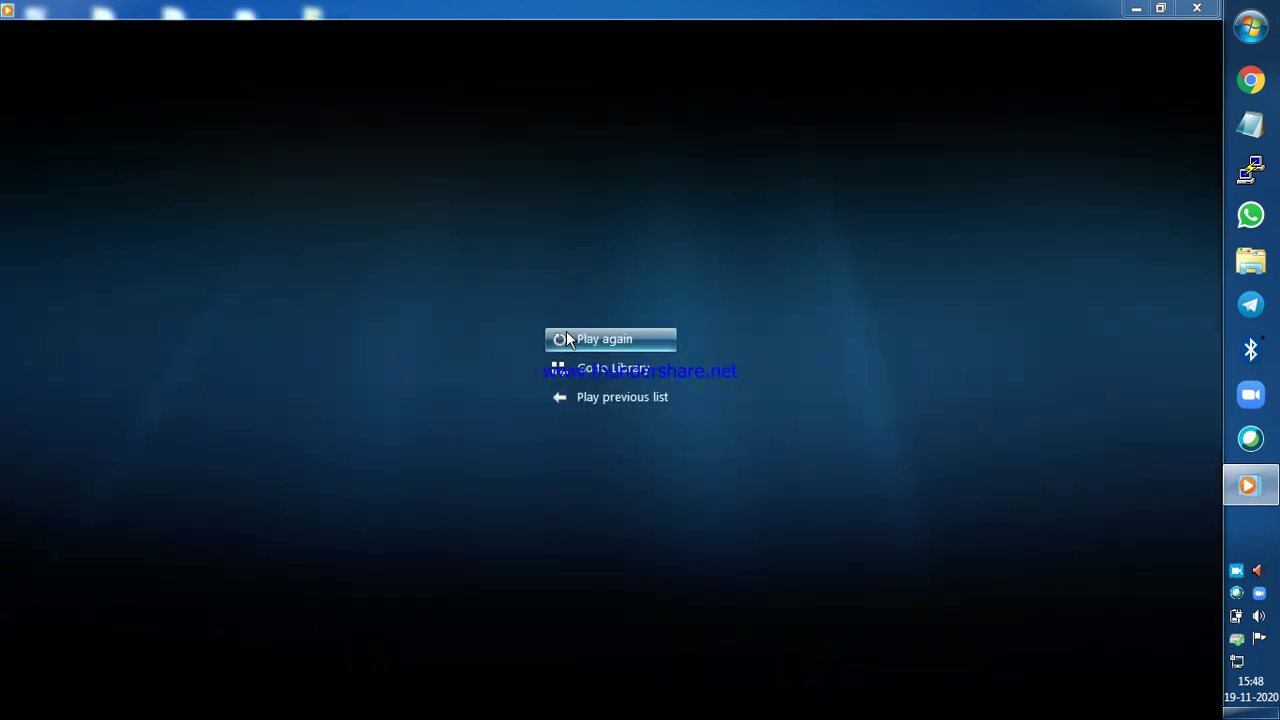
click(566, 338)
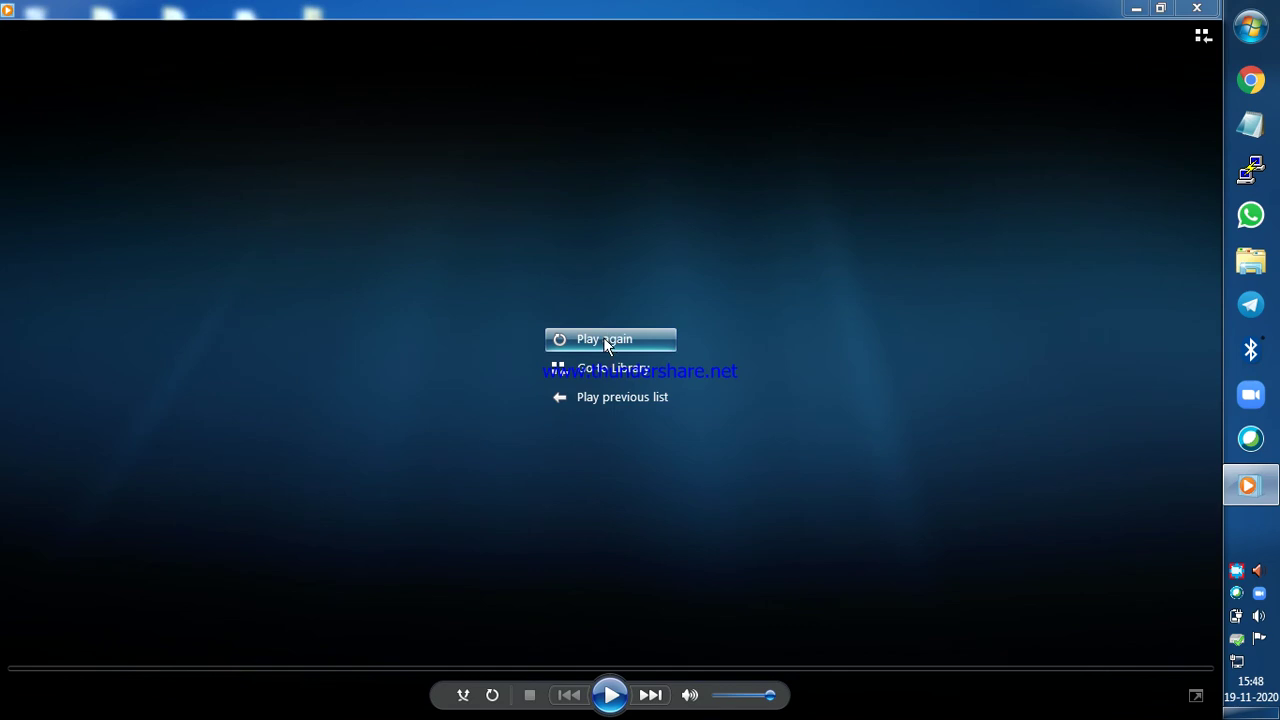
click(603, 339)
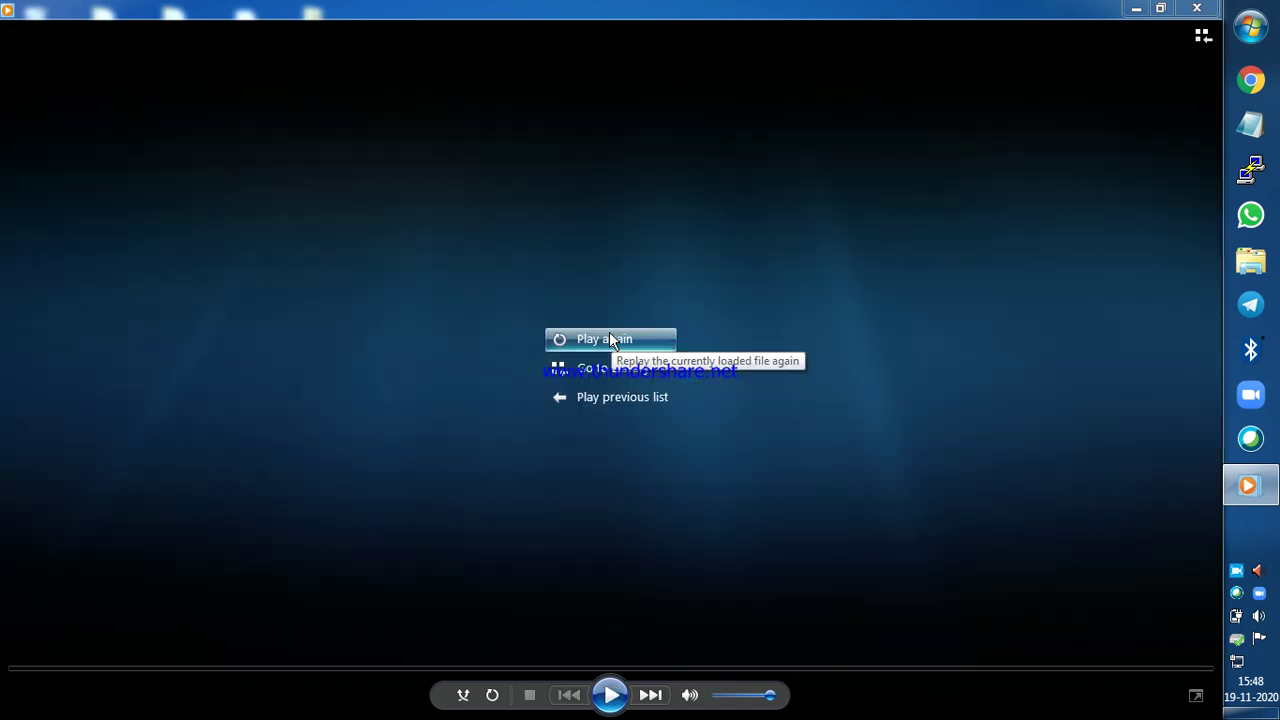
click(610, 339)
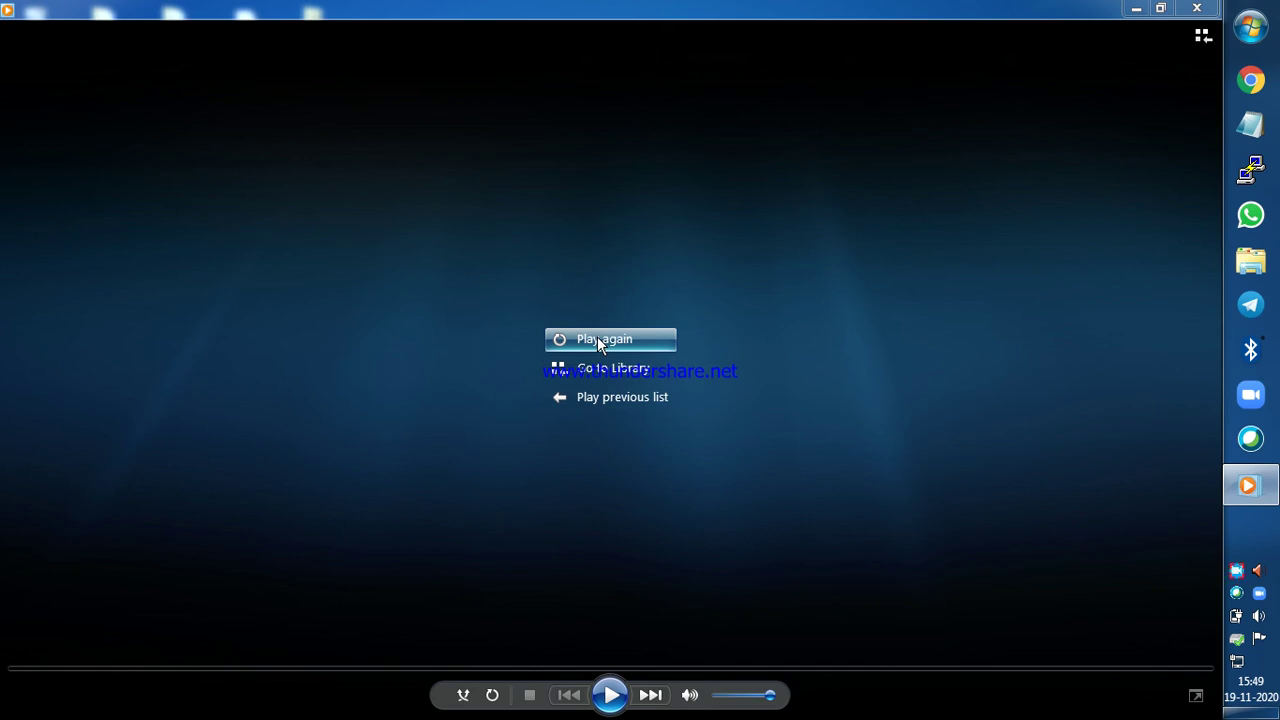
click(597, 338)
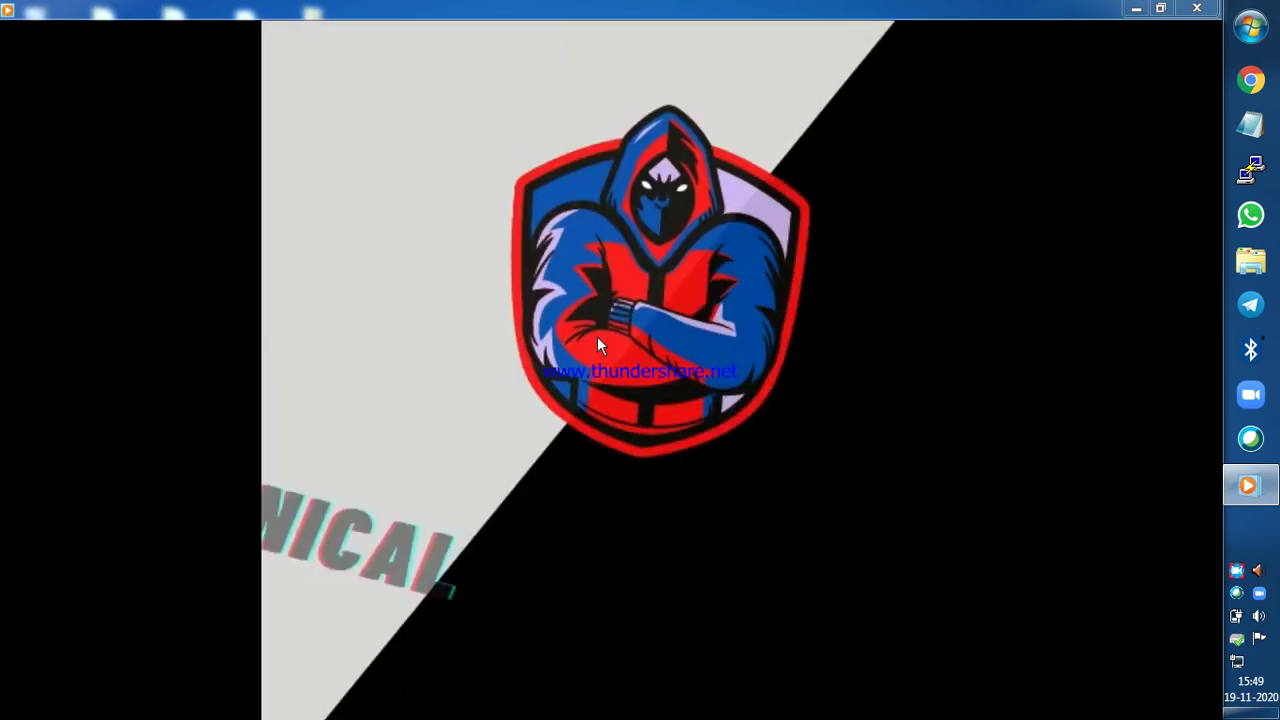
click(1199, 10)
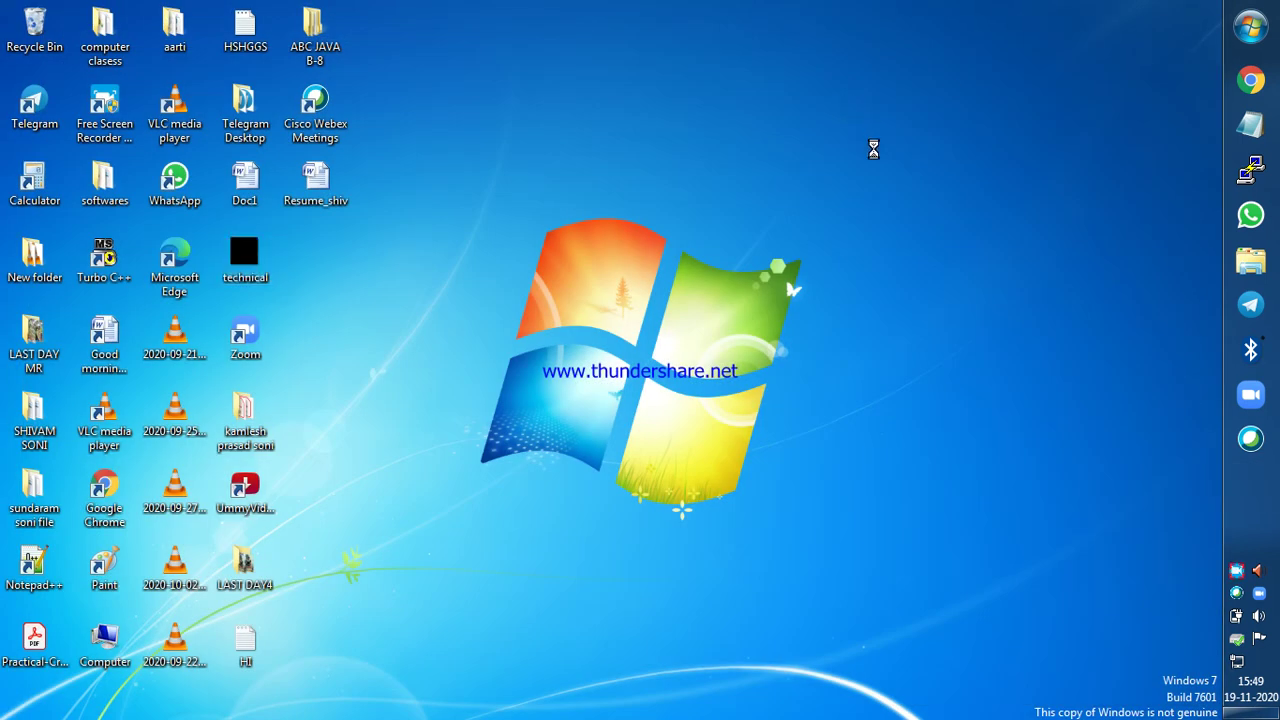
right_click(875, 165)
click(895, 157)
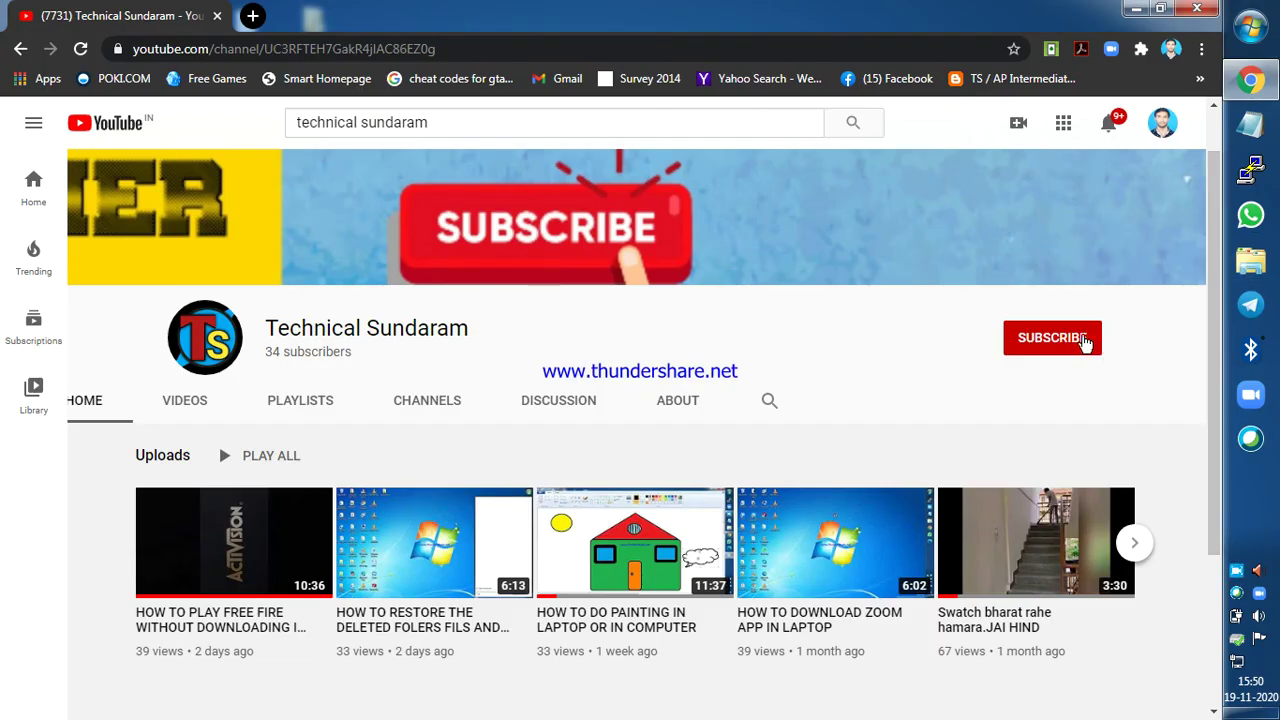
Subscribe to the Technical Sundaram channel on YouTube and set its notifications to All
click(1083, 340)
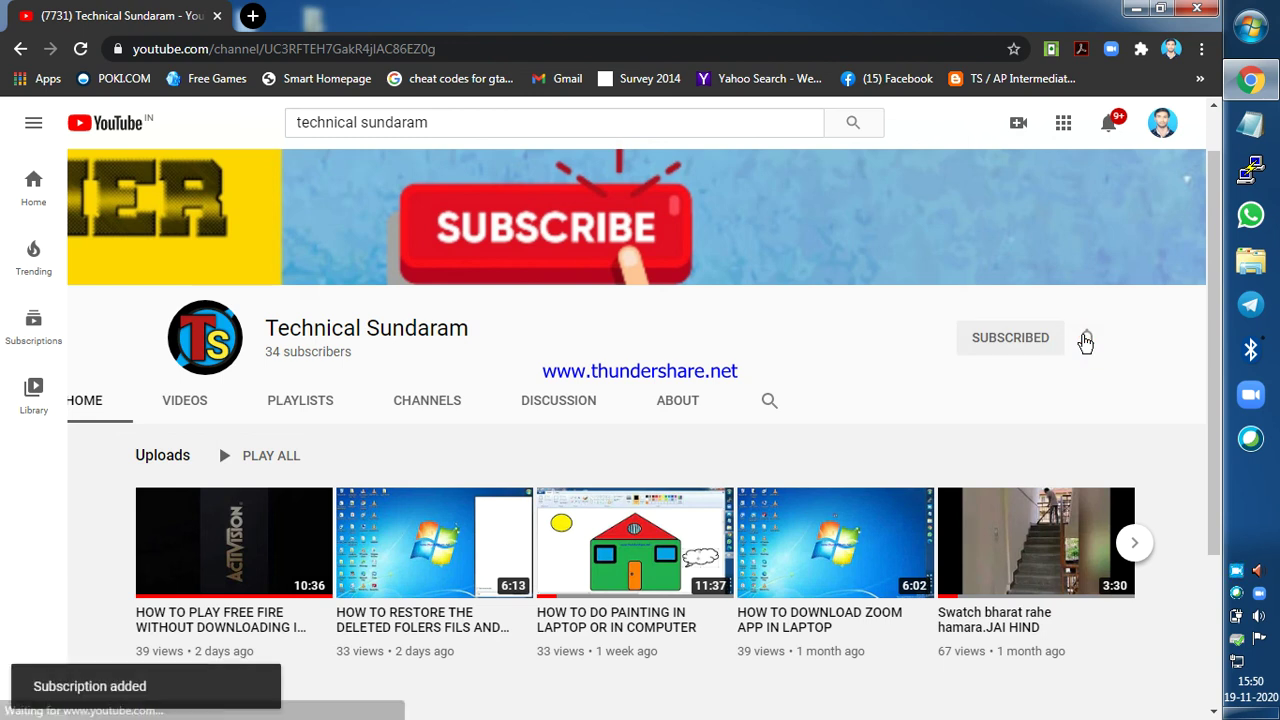
click(1085, 340)
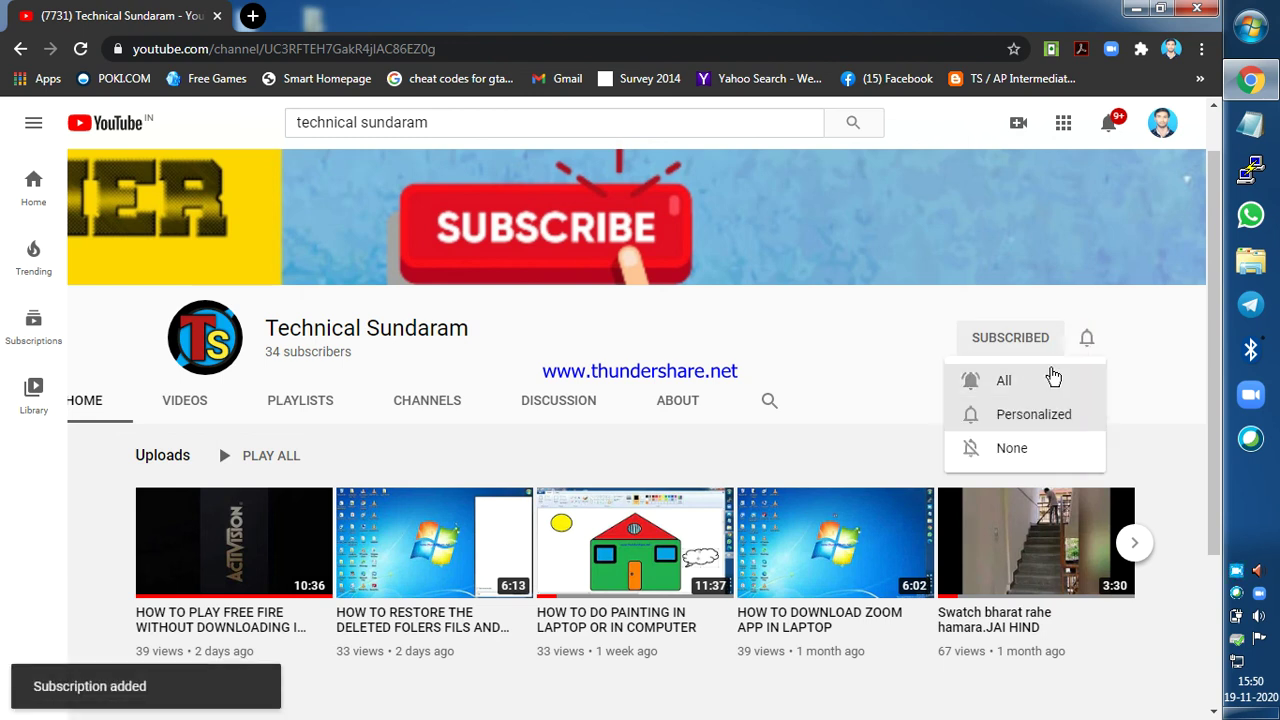
click(1052, 378)
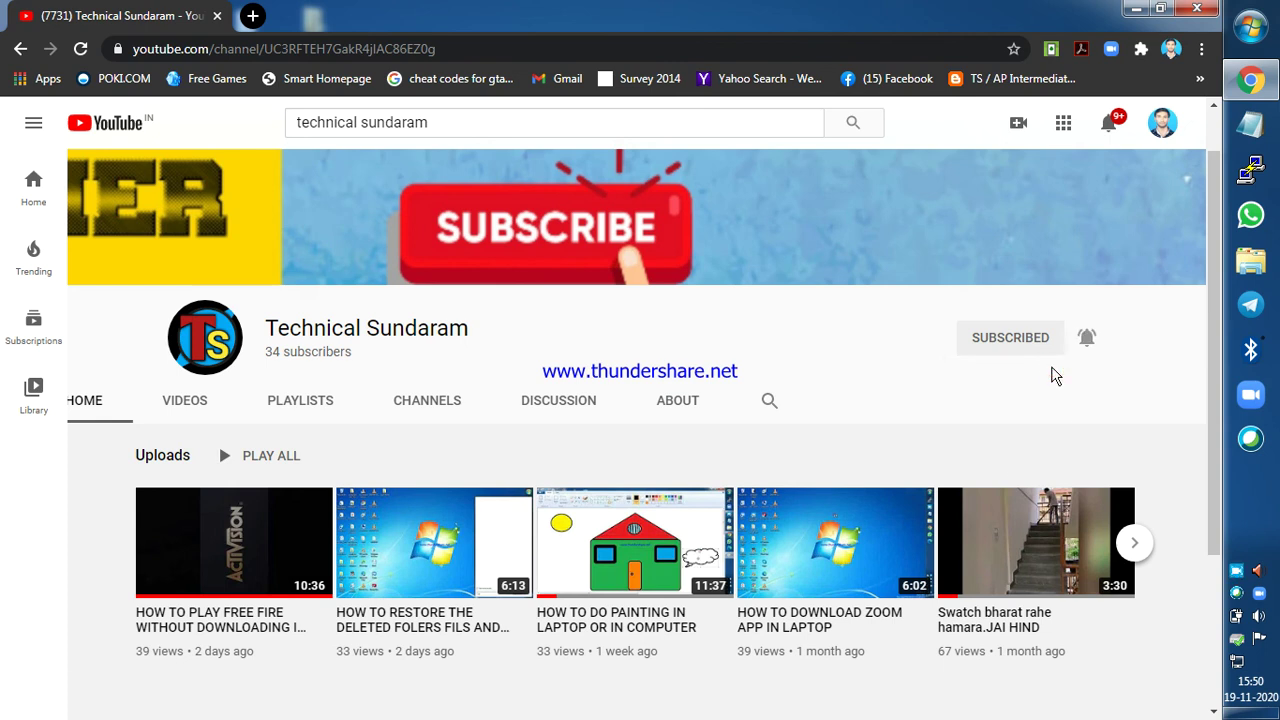